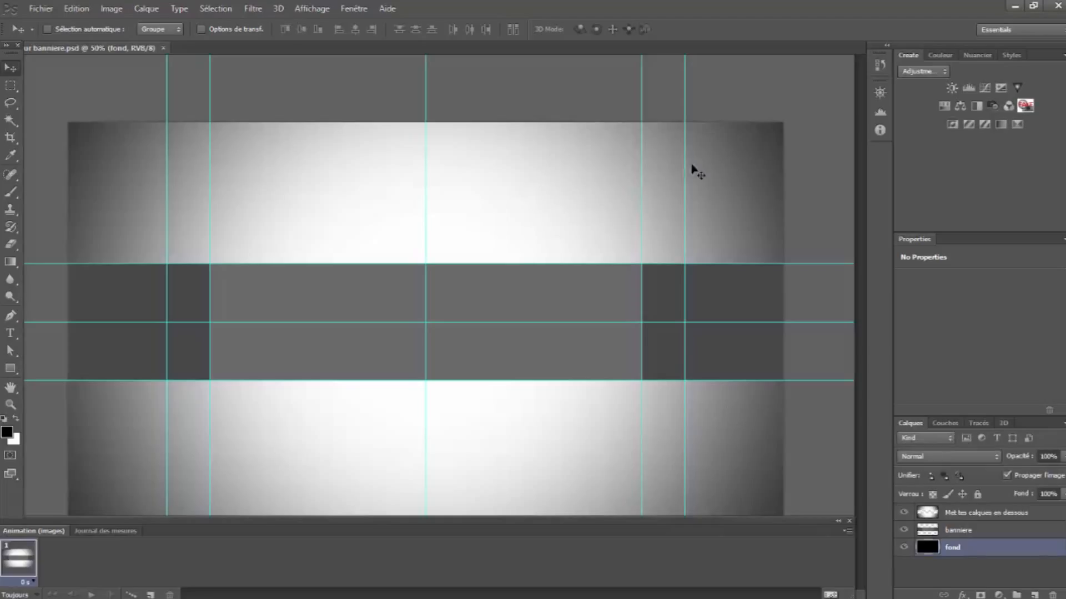
Open the file Ligne En Rond from the Speed D'art YouTube folder
left_click(40, 8)
left_click(72, 20)
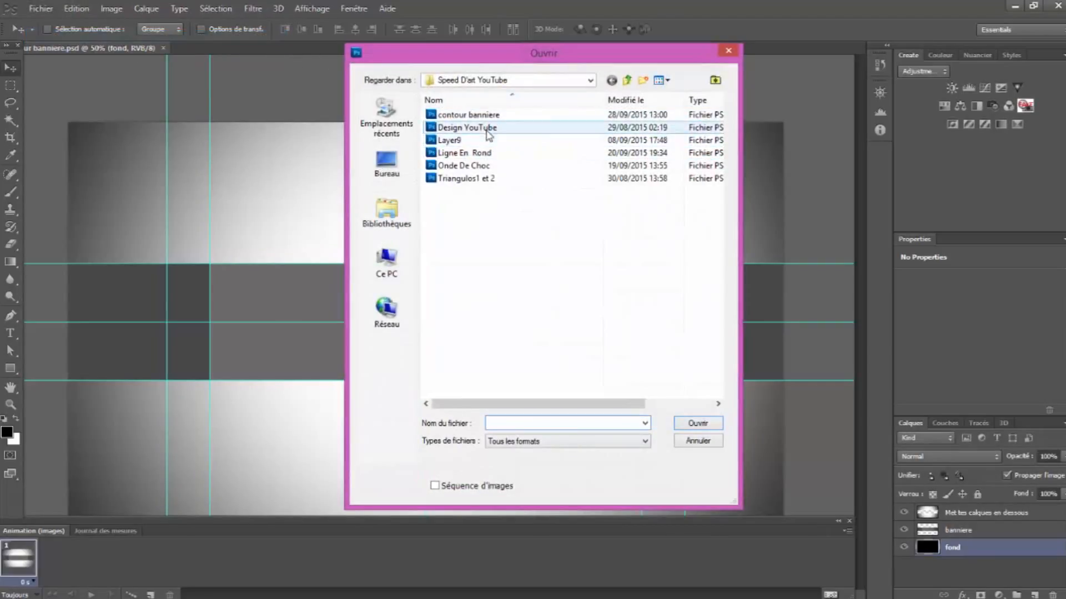
left_click(472, 155)
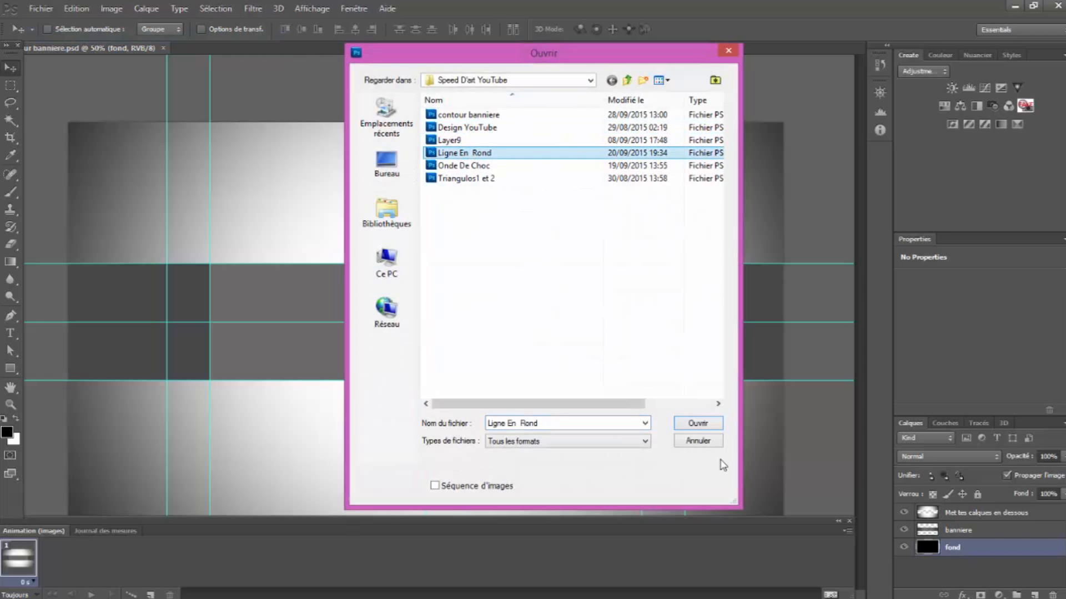
left_click(697, 423)
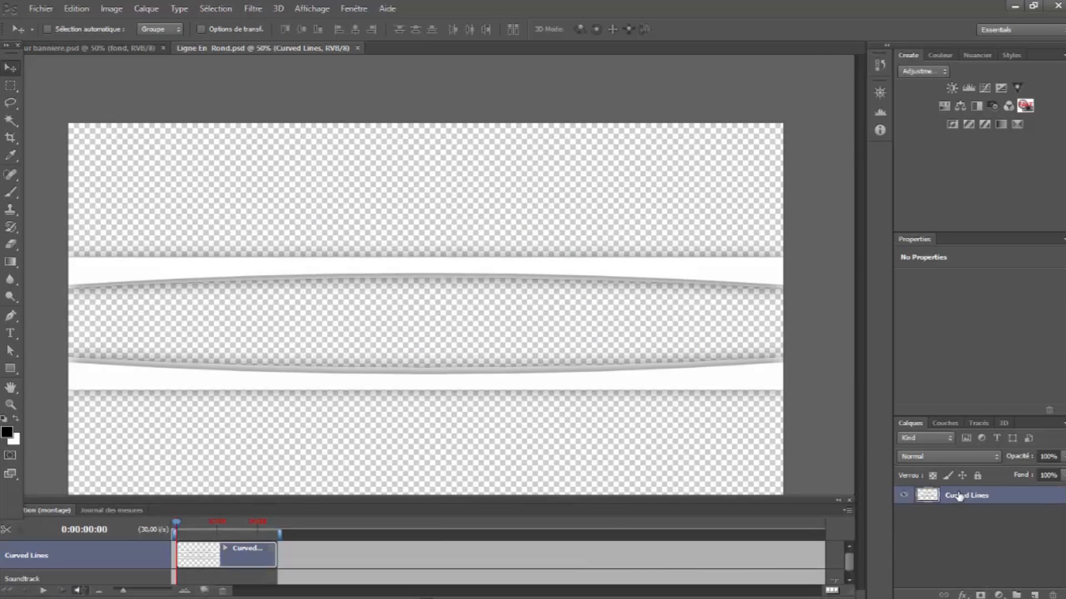
right_click(959, 495)
left_click(943, 76)
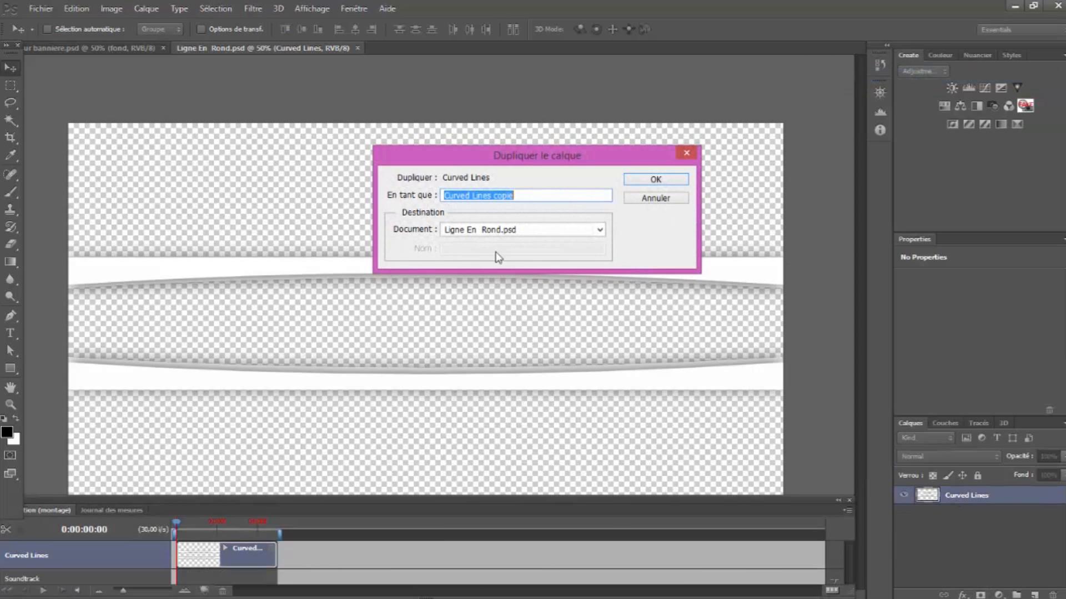
left_click(522, 230)
left_click(478, 240)
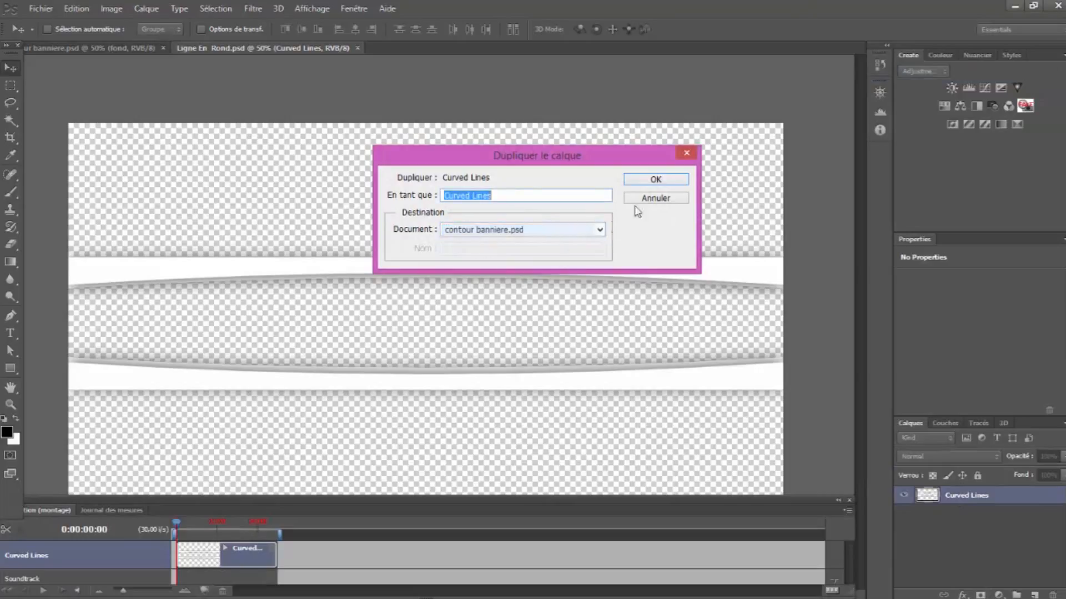
left_click(659, 203)
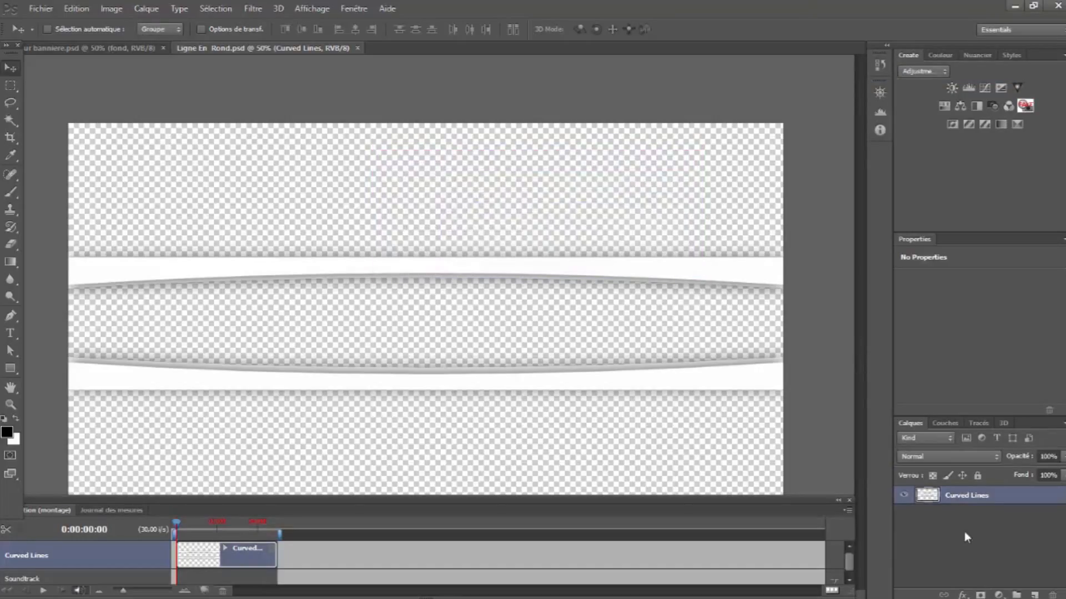
Duplicate the Curved Lines layer into the document contour banniere.psd
right_click(959, 496)
left_click(889, 74)
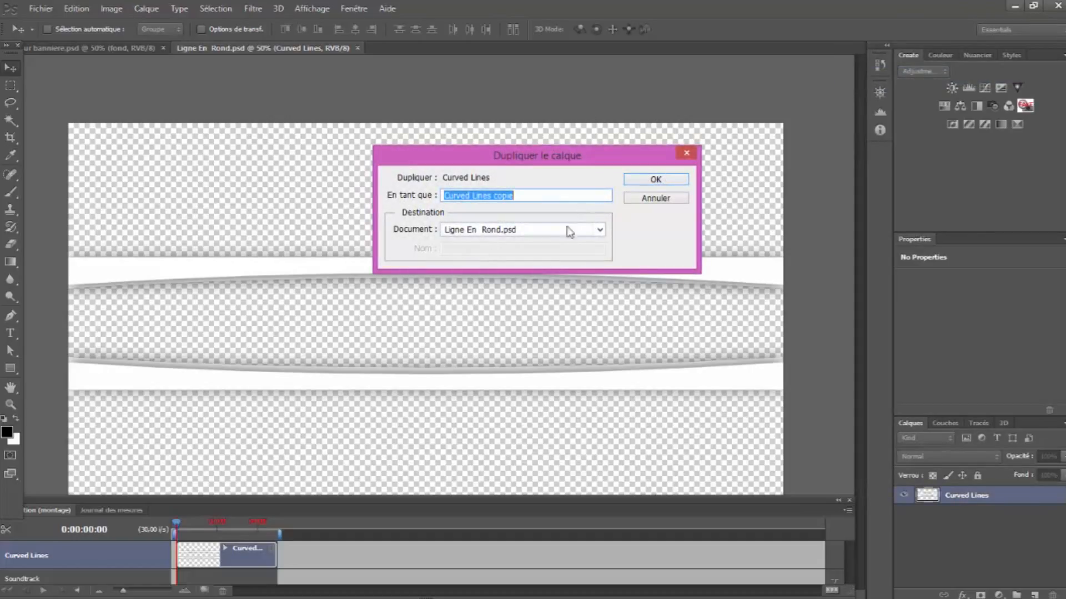
left_click(570, 232)
left_click(500, 240)
left_click(655, 179)
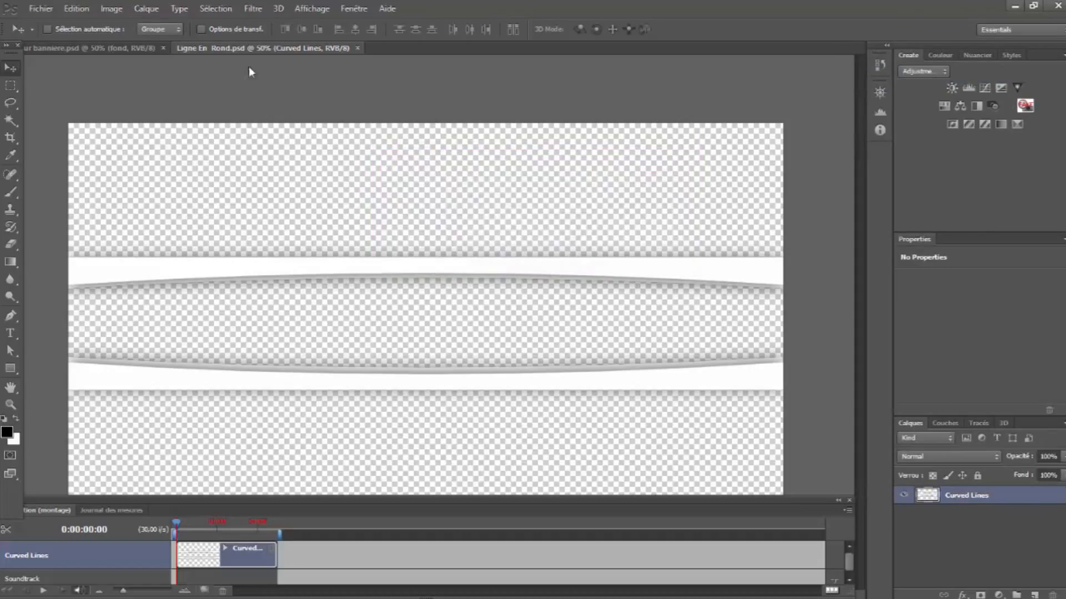
In contour banniere.psd, move the Curved Lines layer to the top of the layer stack and create a new layer group
left_click(131, 48)
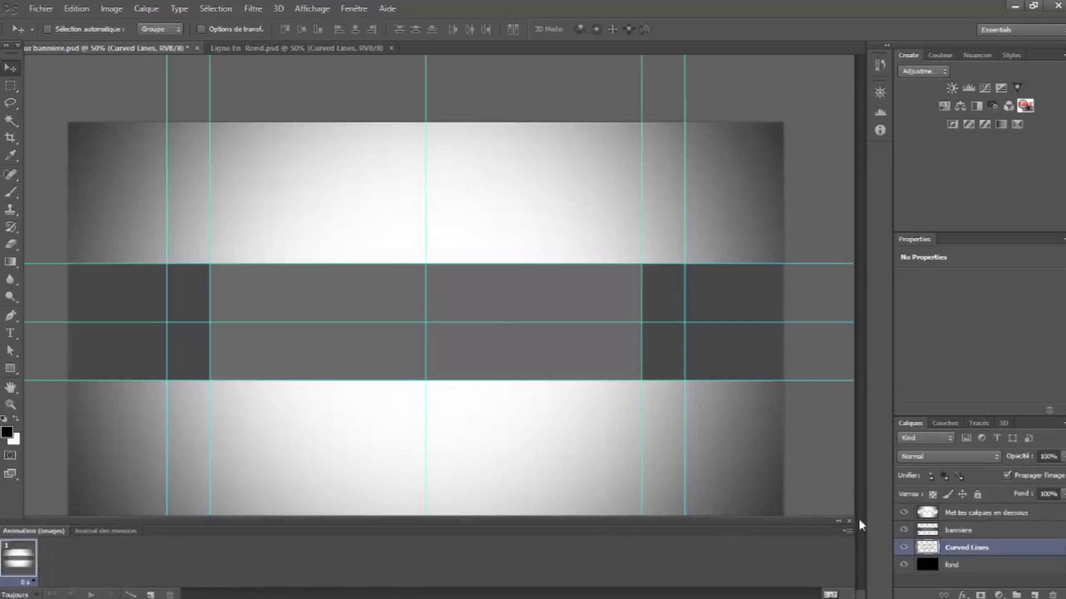
left_click_drag(970, 530, 969, 510)
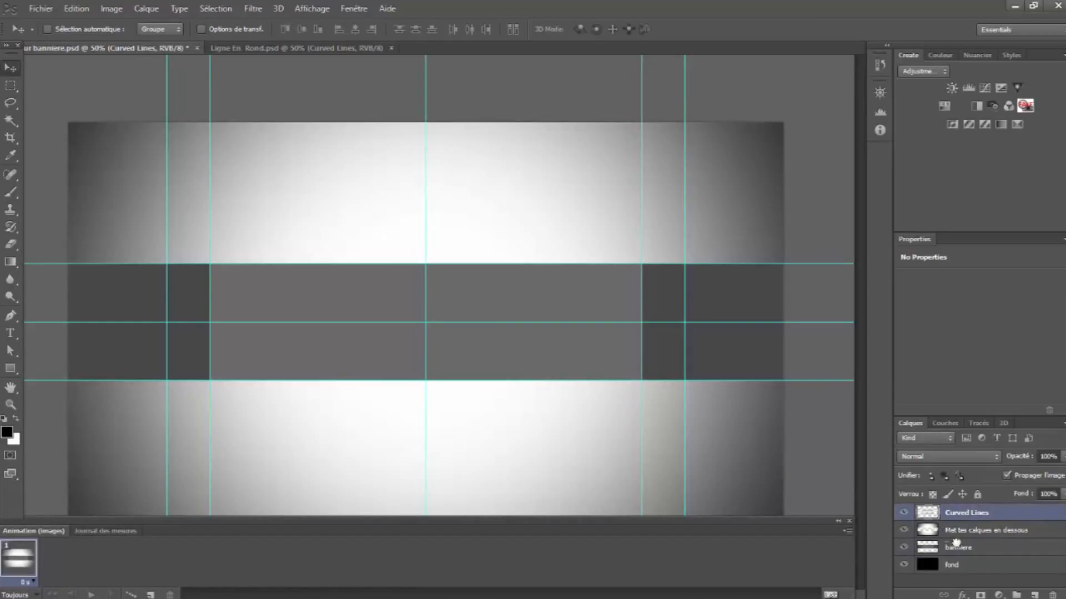
left_click(1017, 595)
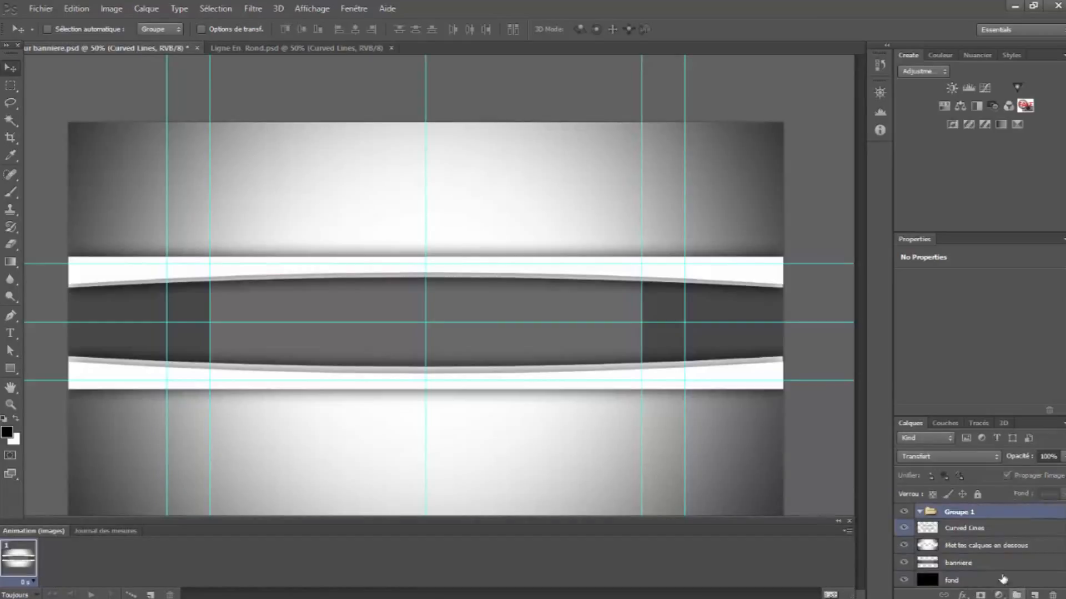
Move the layers Met tes calques en dessous, banniere and fond into the new group, and place Curved Lines above the collapsed group
left_click(964, 547)
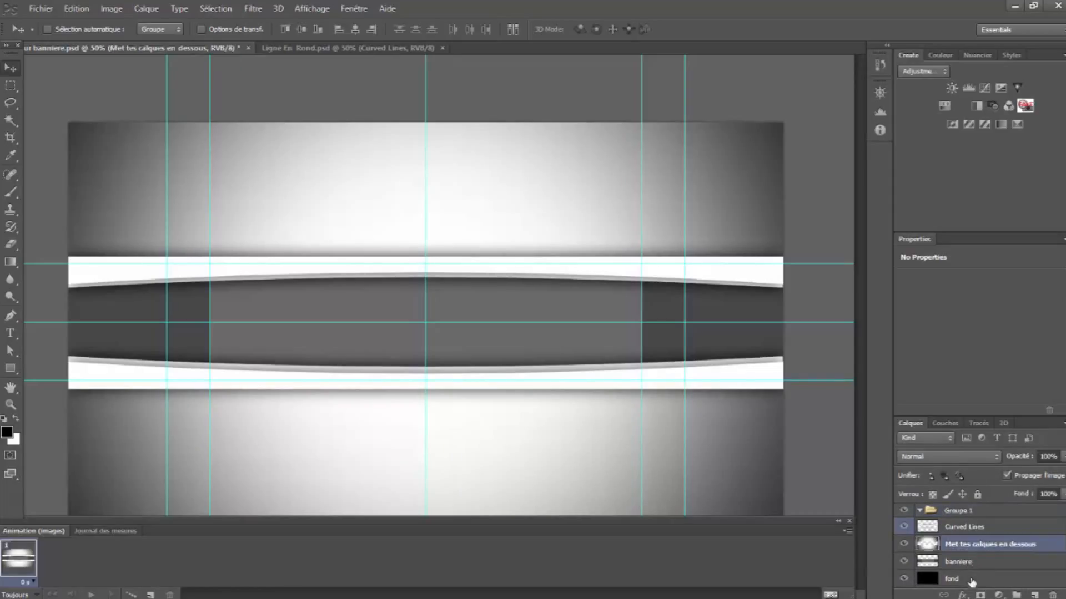
left_click(966, 561, "shift")
left_click(962, 580, "shift")
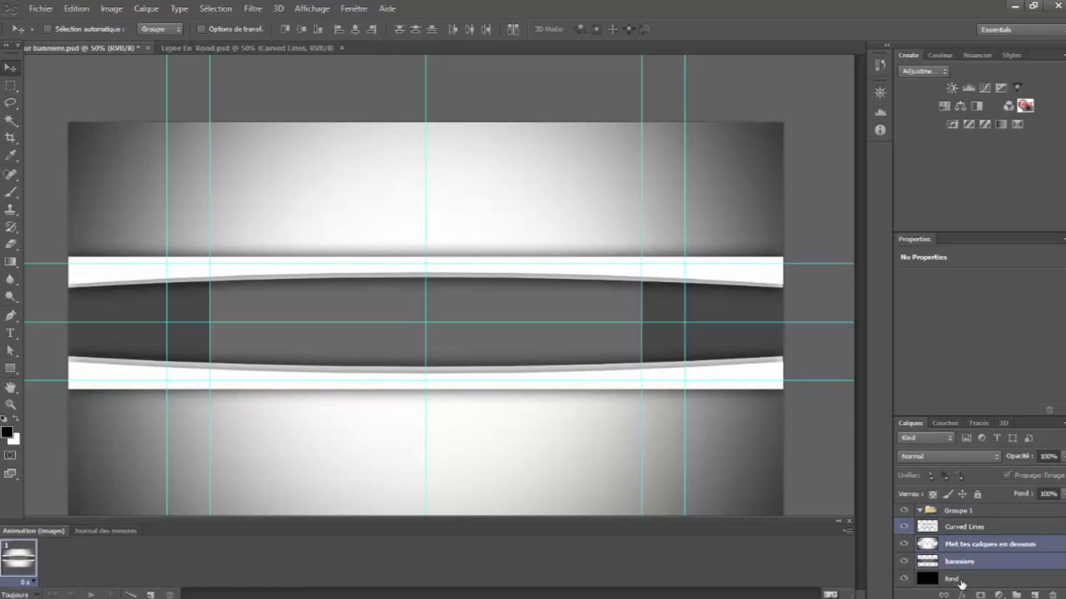
left_click(981, 531, "shift")
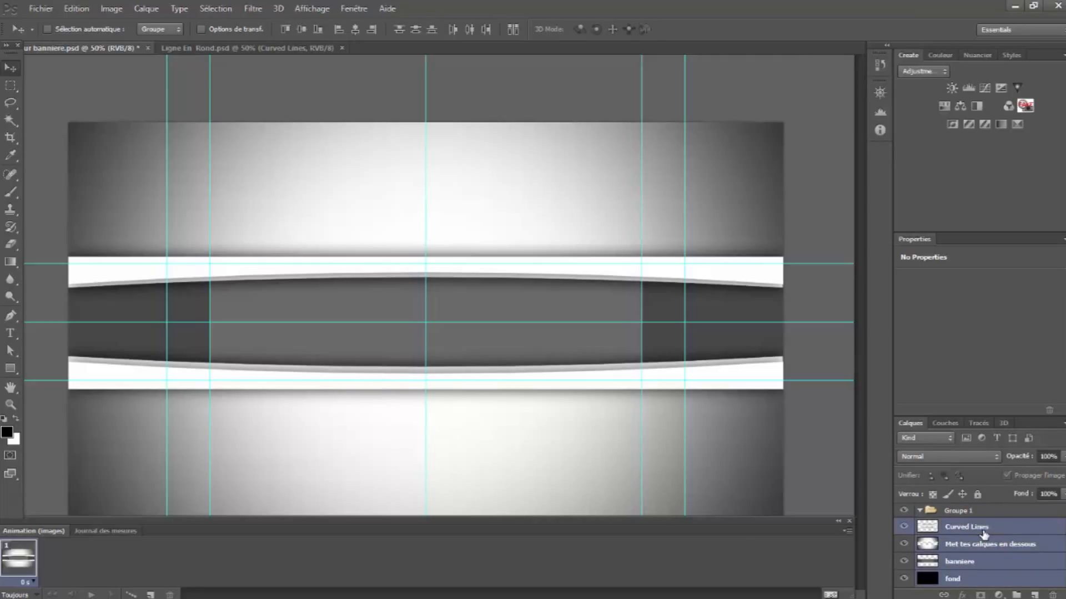
left_click(983, 533, "ctrl")
left_click_drag(978, 557, 967, 511)
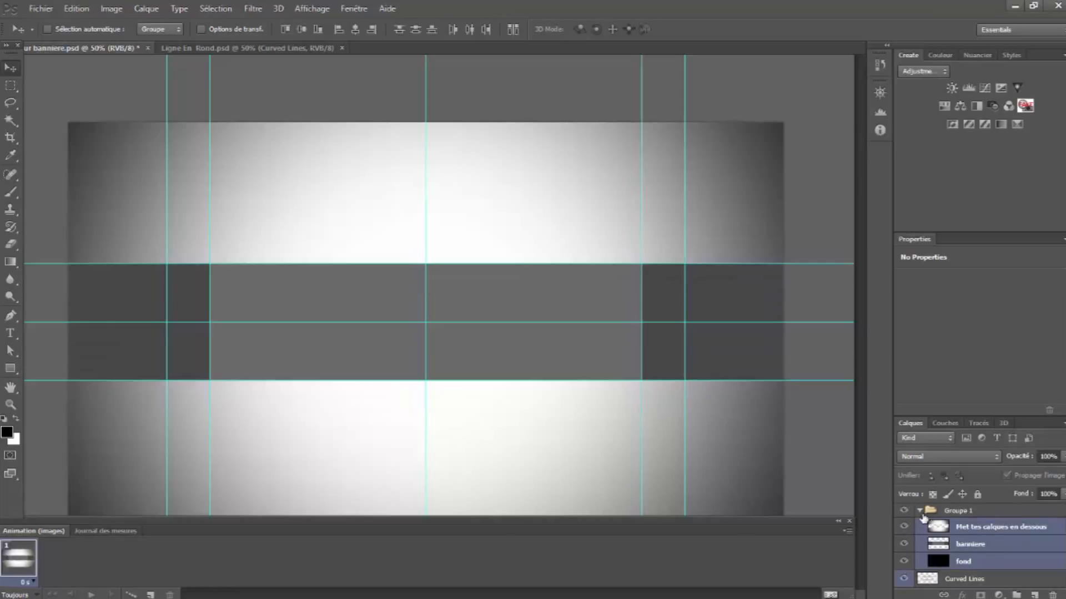
left_click(924, 513)
left_click(921, 511)
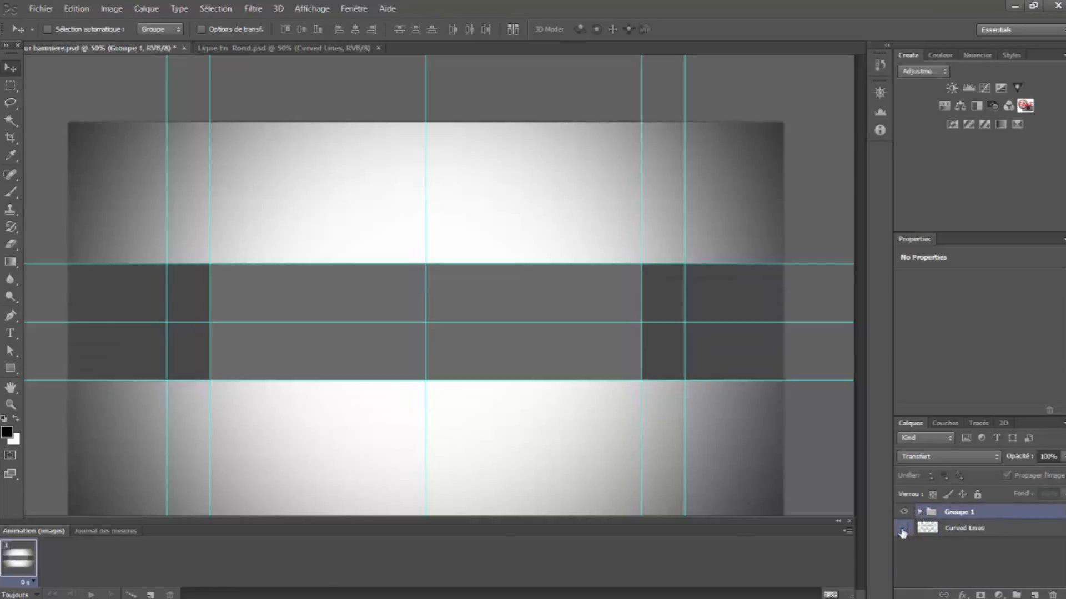
left_click_drag(962, 523, 963, 506)
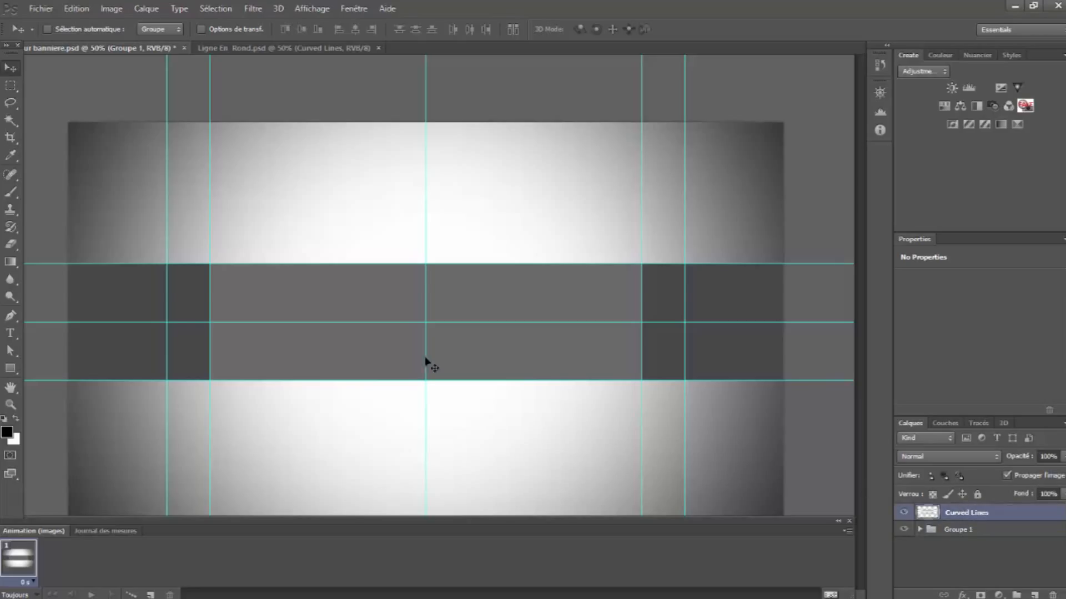
Close Ligne En Rond.psd and open the file Layer9 from the same folder
left_click(391, 48)
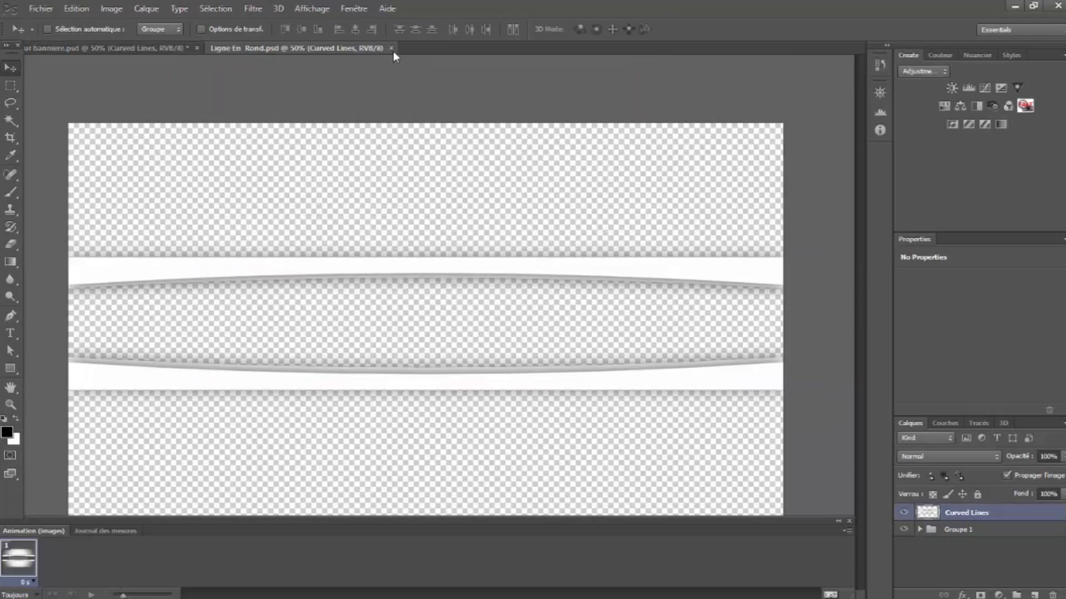
left_click(41, 8)
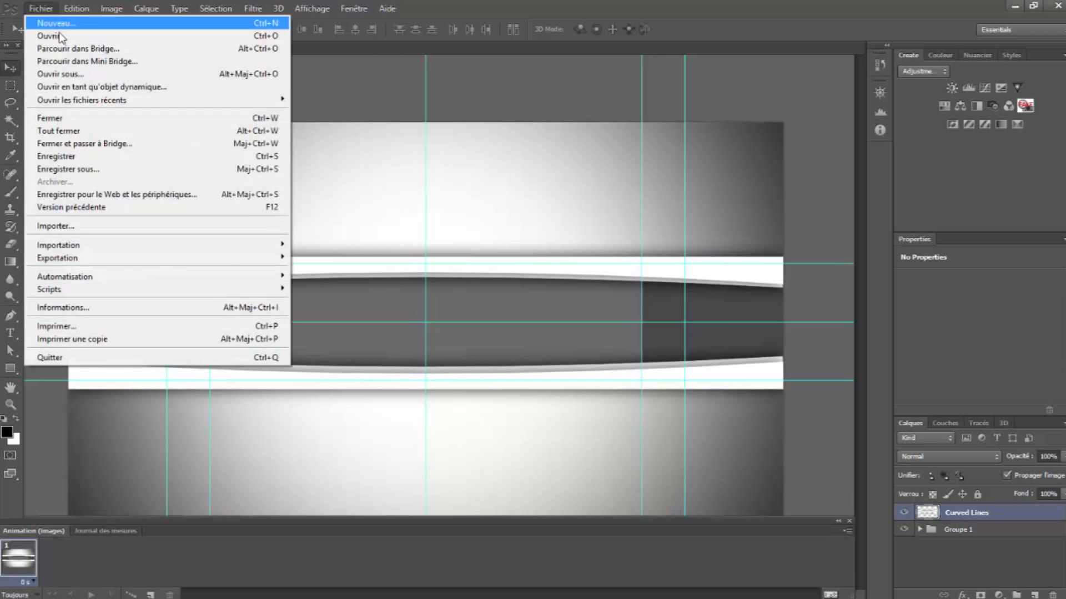
left_click(45, 34)
left_click(499, 165)
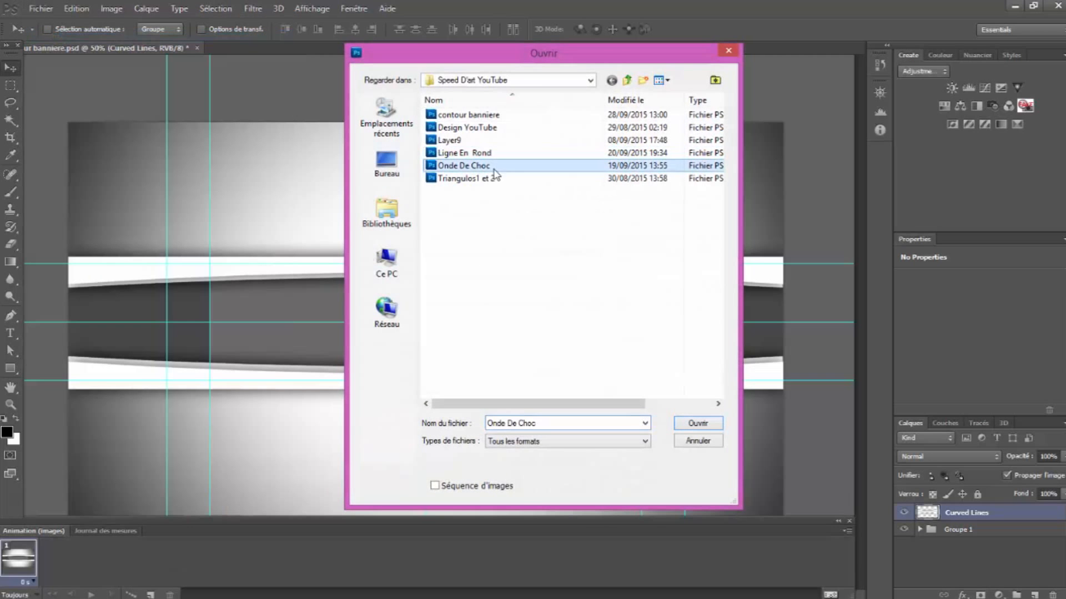
left_click(463, 127)
left_click(458, 140)
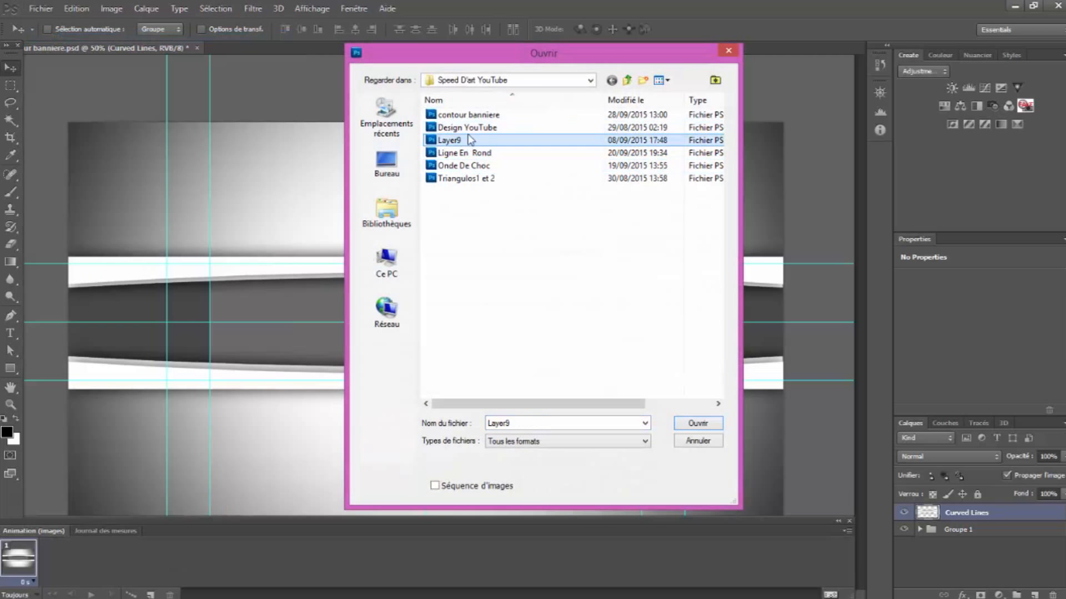
left_click(697, 424)
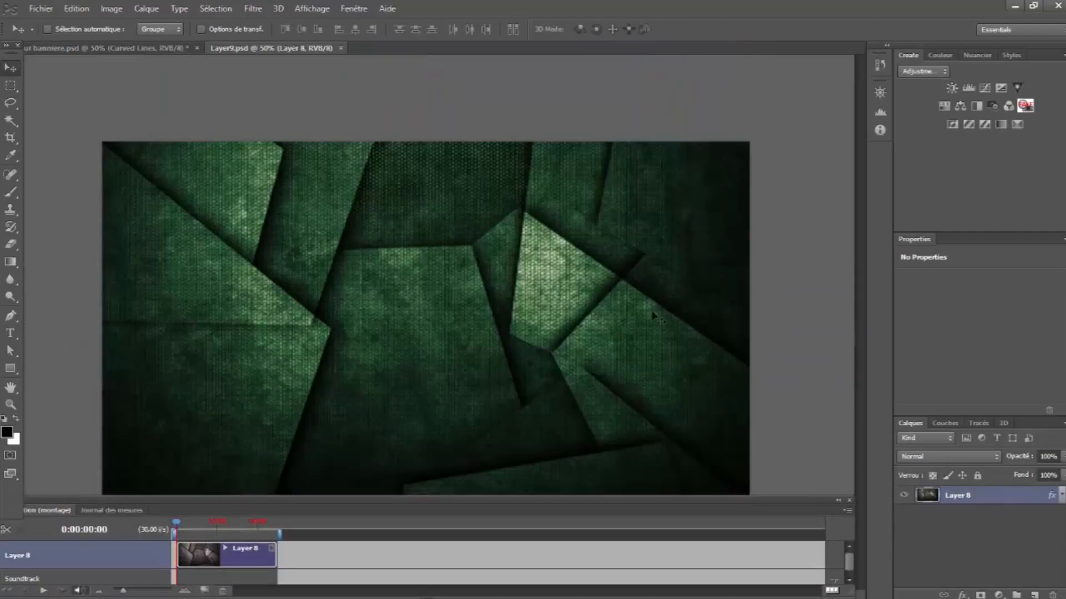
Duplicate Layer 8, the green texture, into the document contour banniere.psd
right_click(963, 500)
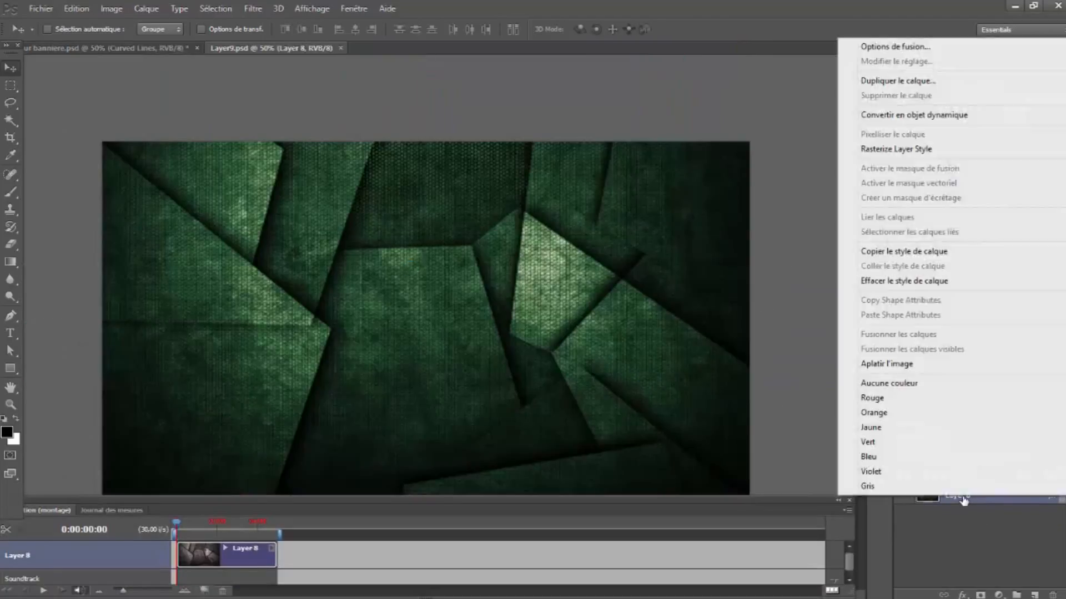
left_click(903, 83)
left_click(477, 229)
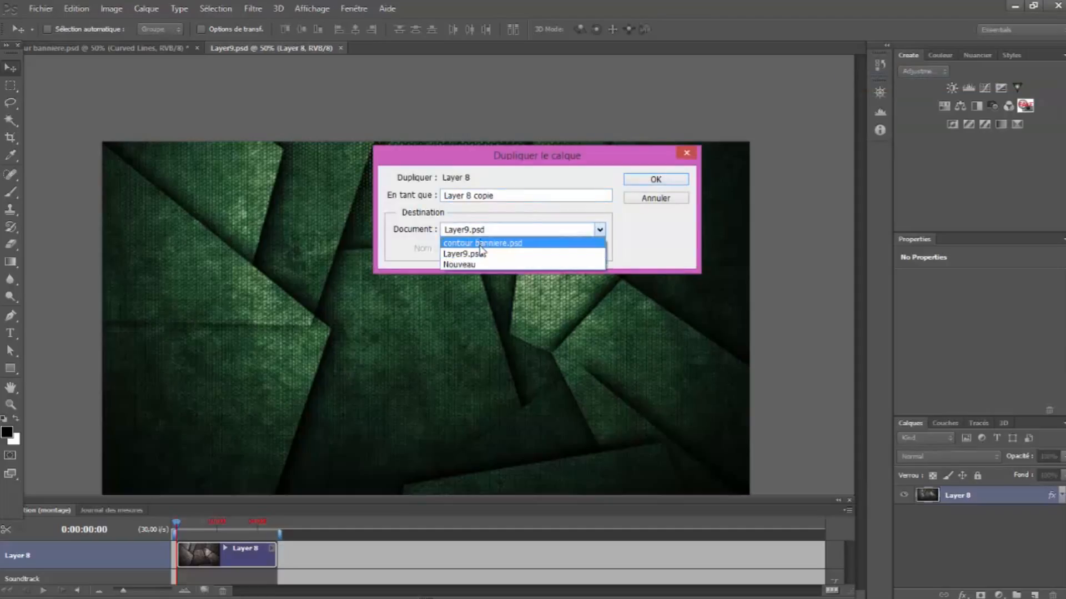
left_click(480, 245)
left_click(655, 179)
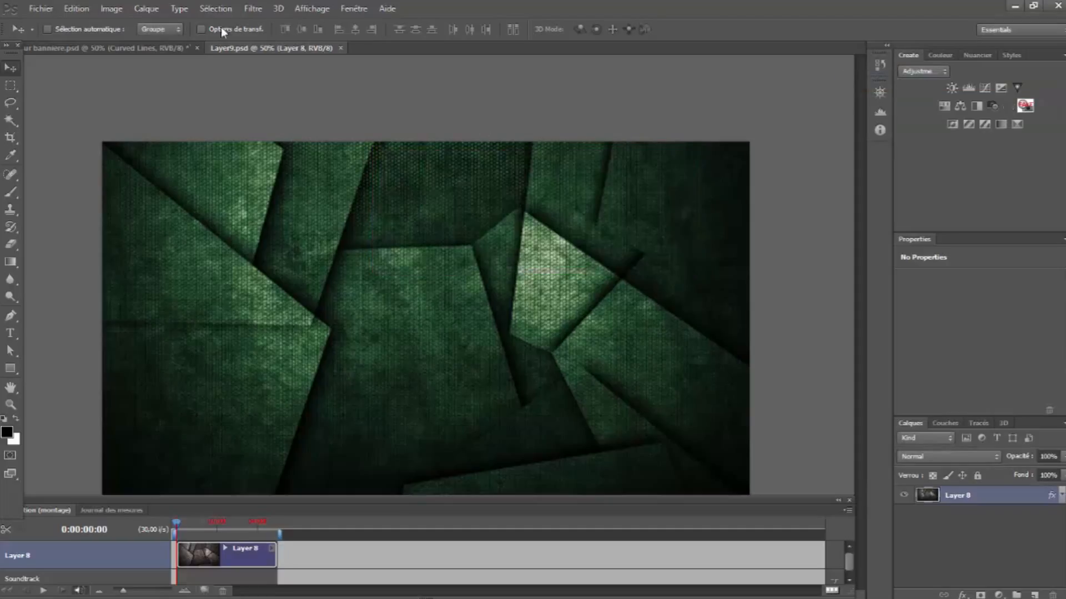
In contour banniere.psd, move Layer 8 to the top inside Groupe 1, below Curved Lines, and collapse the group
left_click(131, 48)
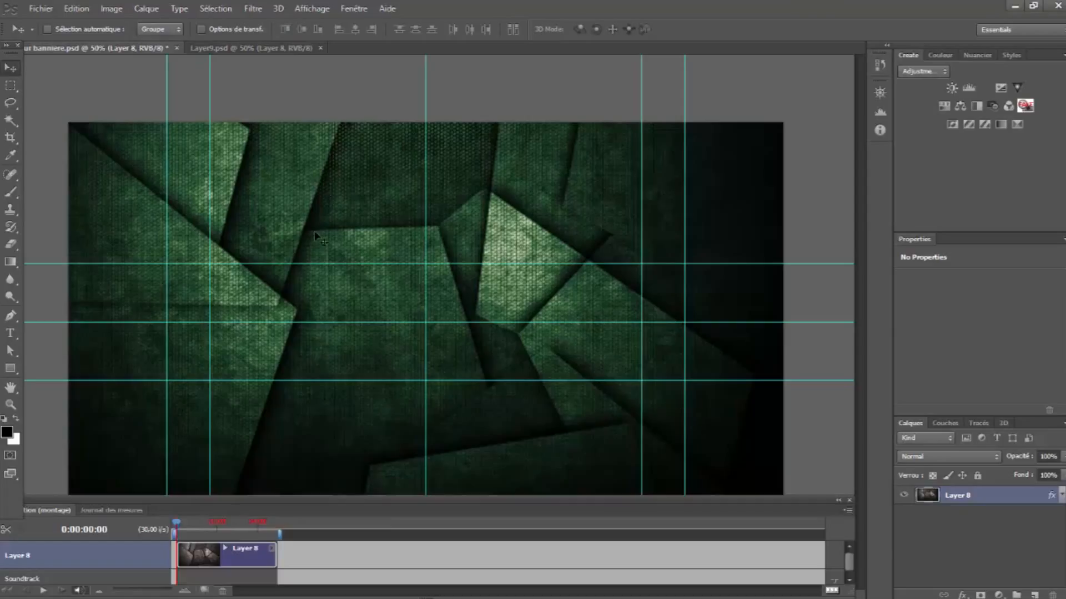
left_click_drag(961, 521, 963, 543)
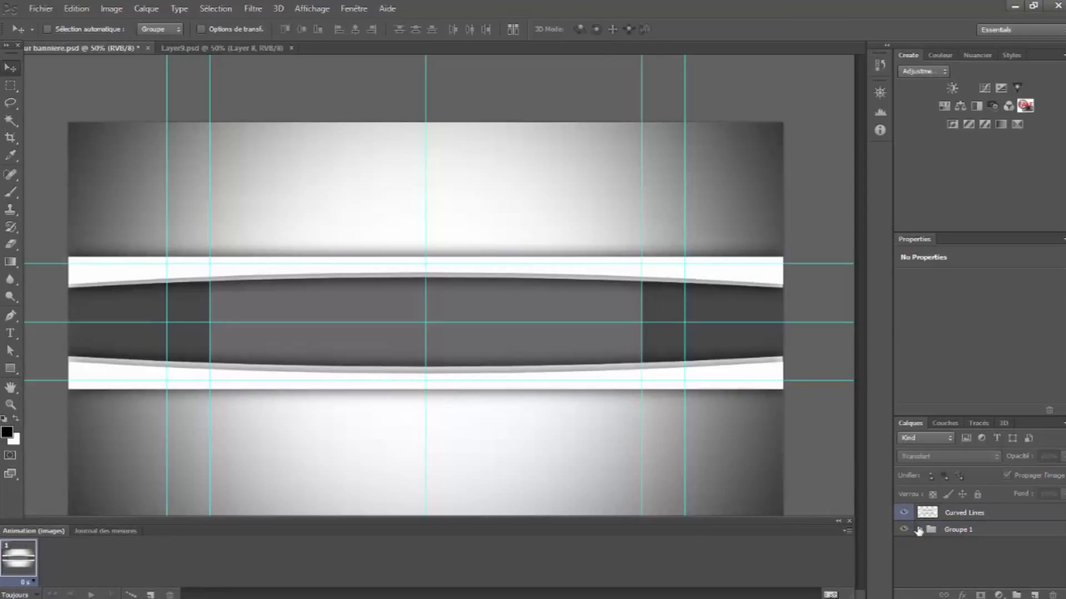
scroll(980, 559, "down", 1)
left_click_drag(968, 581, 986, 527)
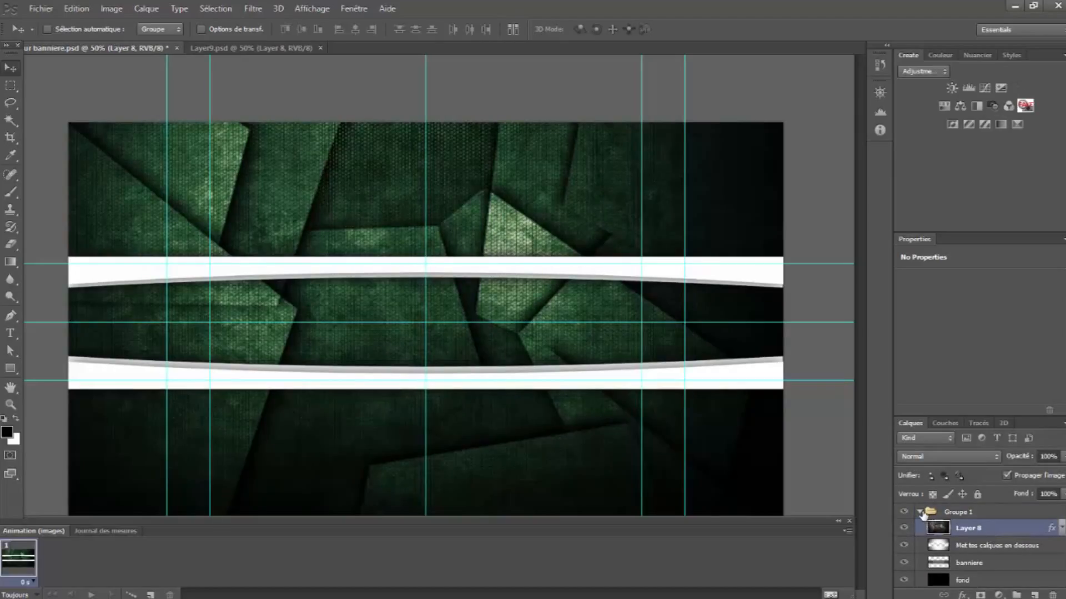
left_click(920, 512)
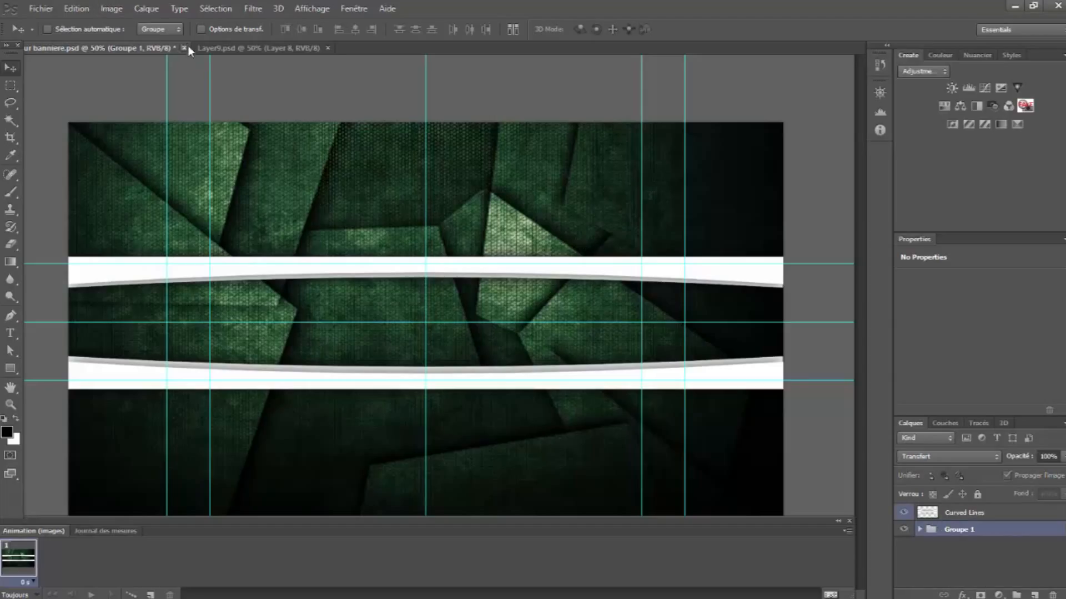
Close Layer9.psd and open the file Triangulos1 et 2
left_click(328, 48)
left_click(40, 8)
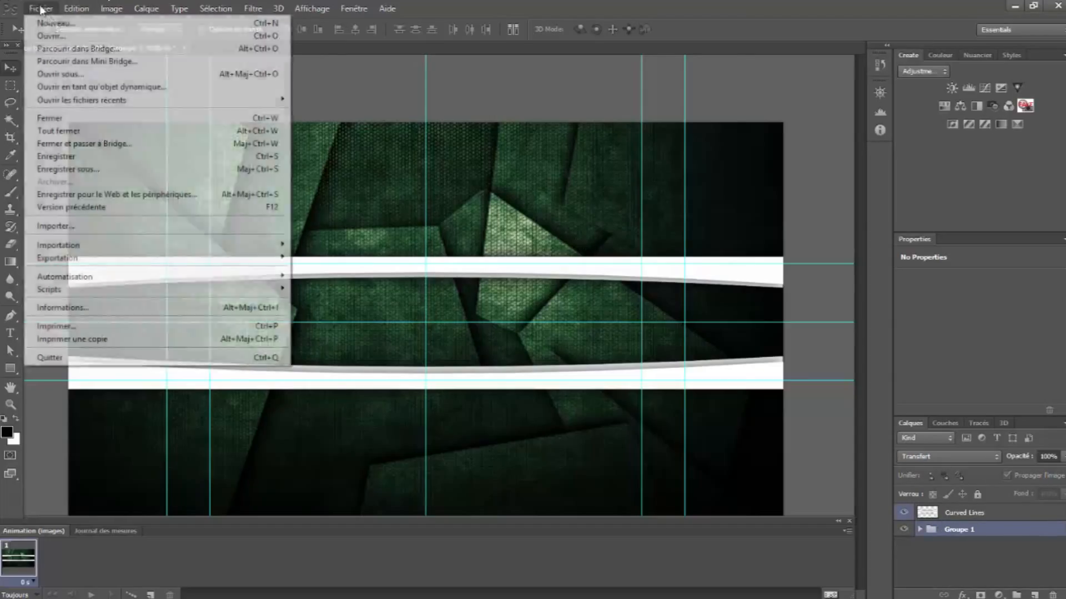
left_click(53, 36)
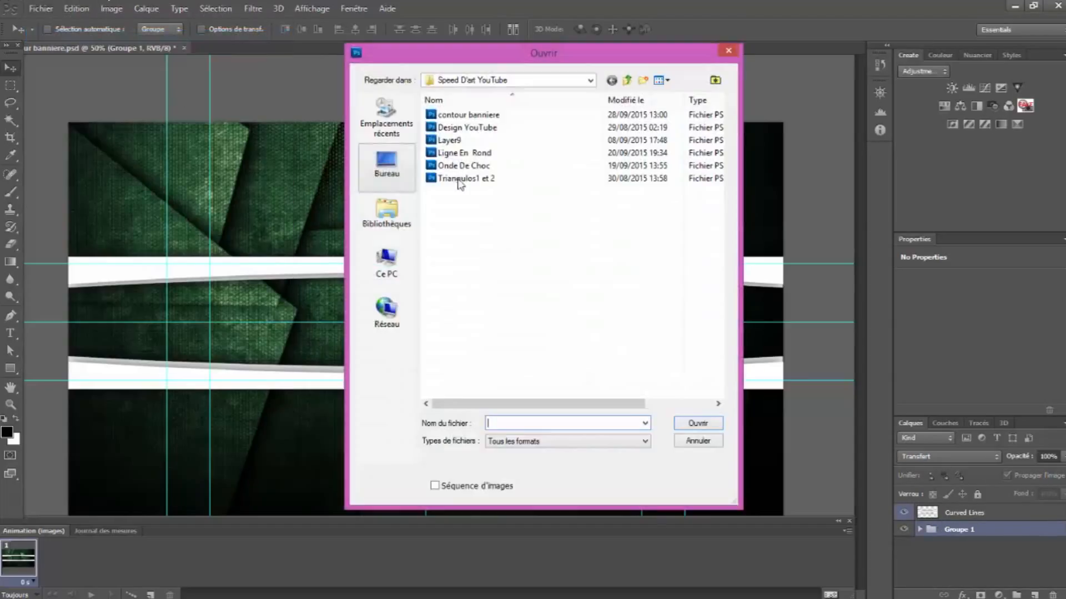
left_click(500, 178)
left_click(696, 424)
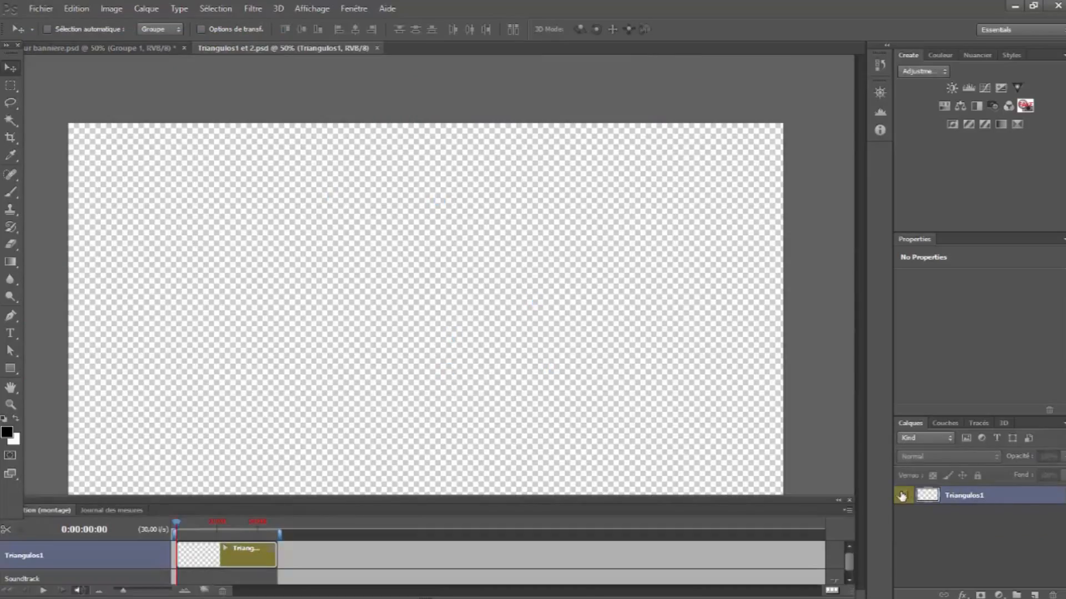
Make the Triangulos1 layer visible and duplicate it into the document contour banniere.psd
right_click(958, 496)
left_click(875, 87)
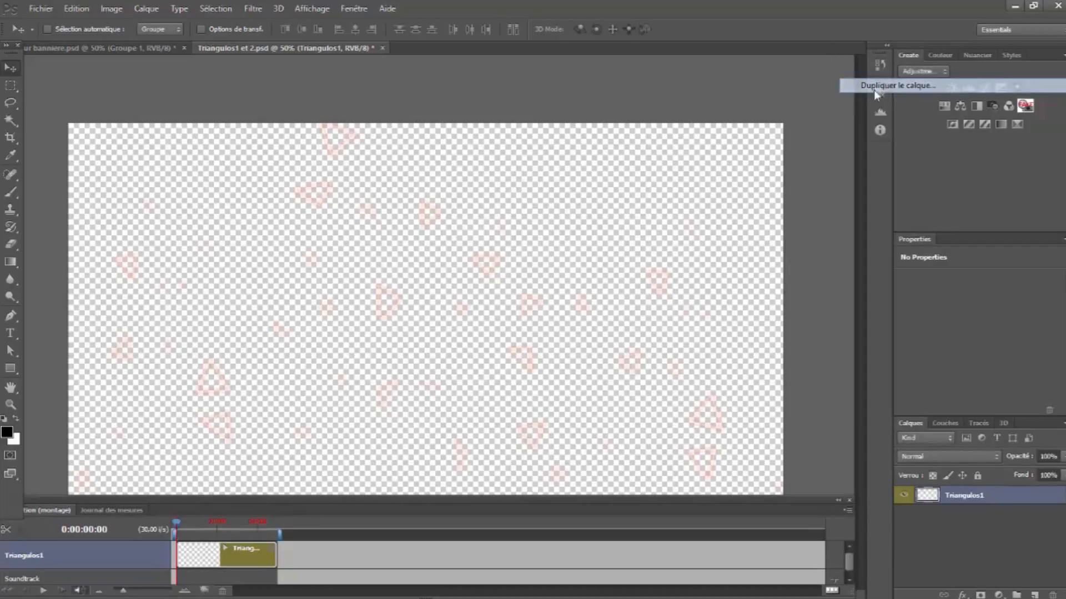
left_click(564, 236)
left_click(500, 244)
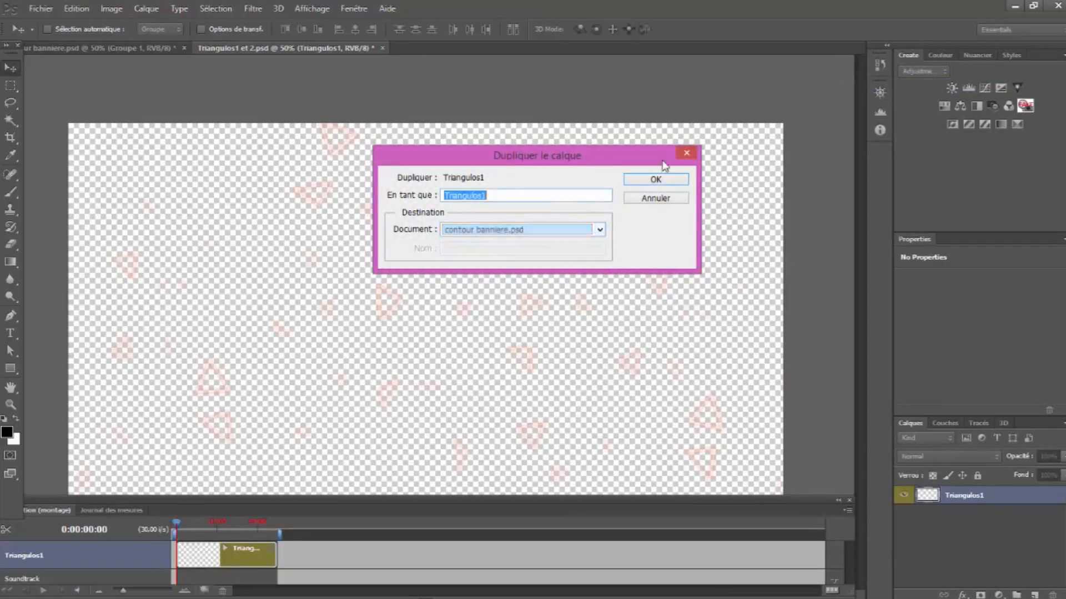
left_click(655, 180)
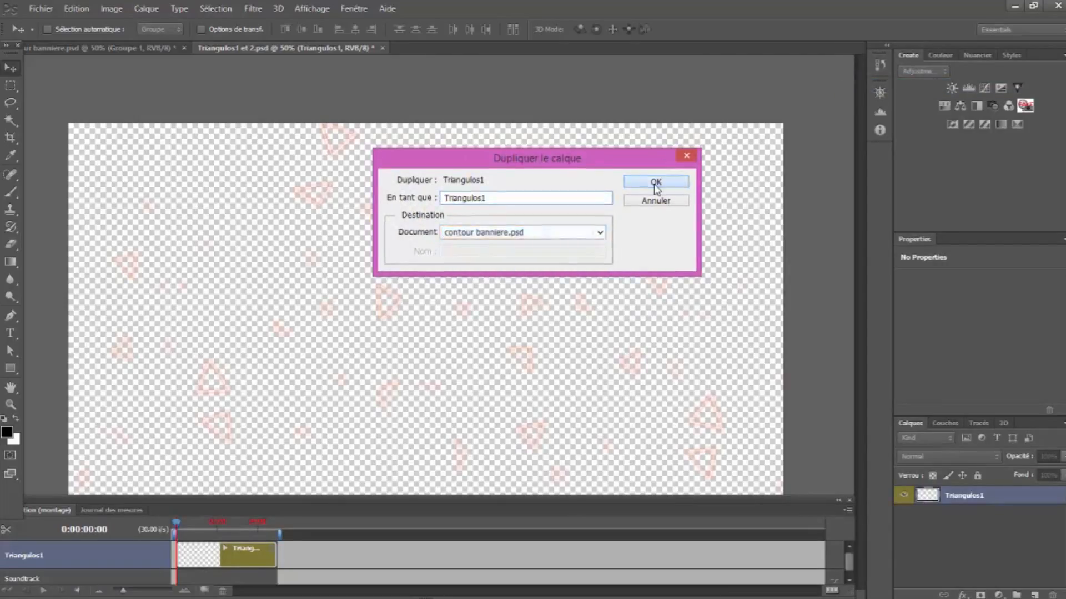
Close Triangulos1 et 2.psd without saving and shift the Triangulos1 layer about 5.9 cm to the left in contour banniere.psd
left_click(391, 47)
left_click(519, 240)
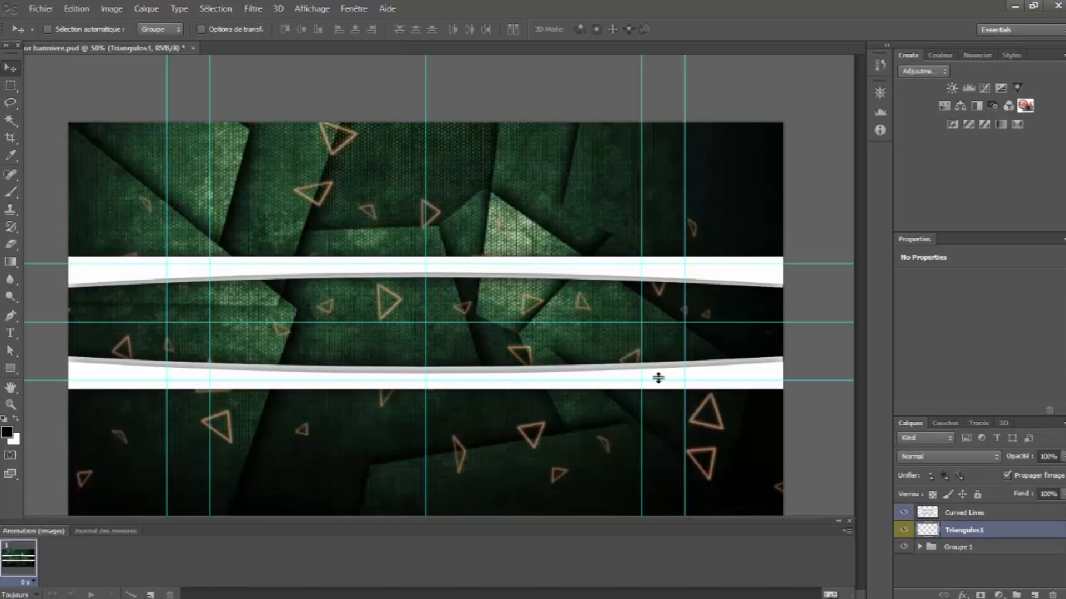
left_click_drag(494, 354, 474, 345)
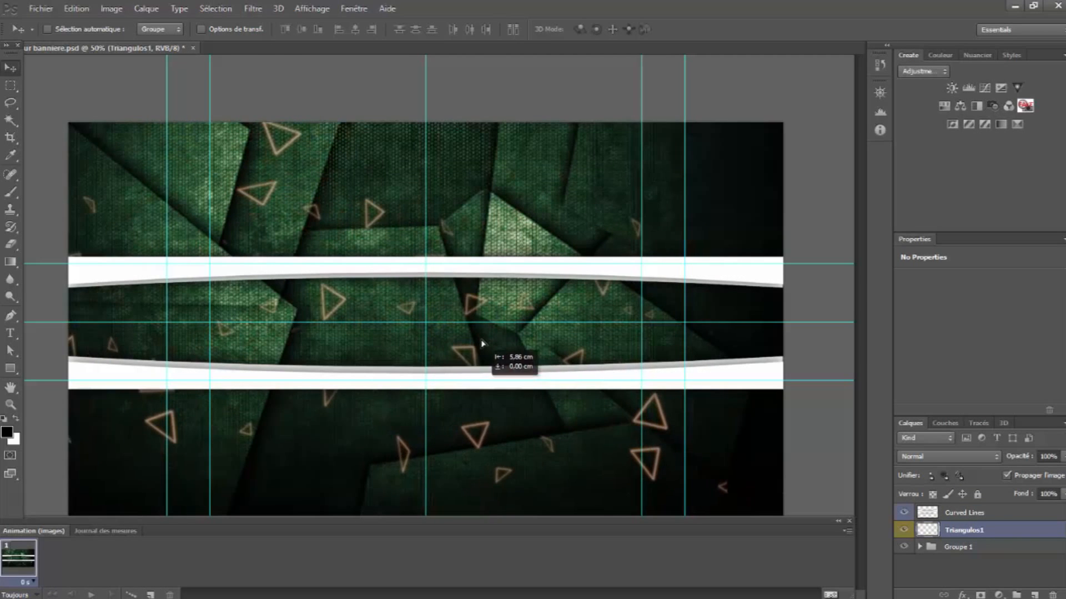
Open the file Onde De Choc from the Speed D'art YouTube folder
left_click(42, 8)
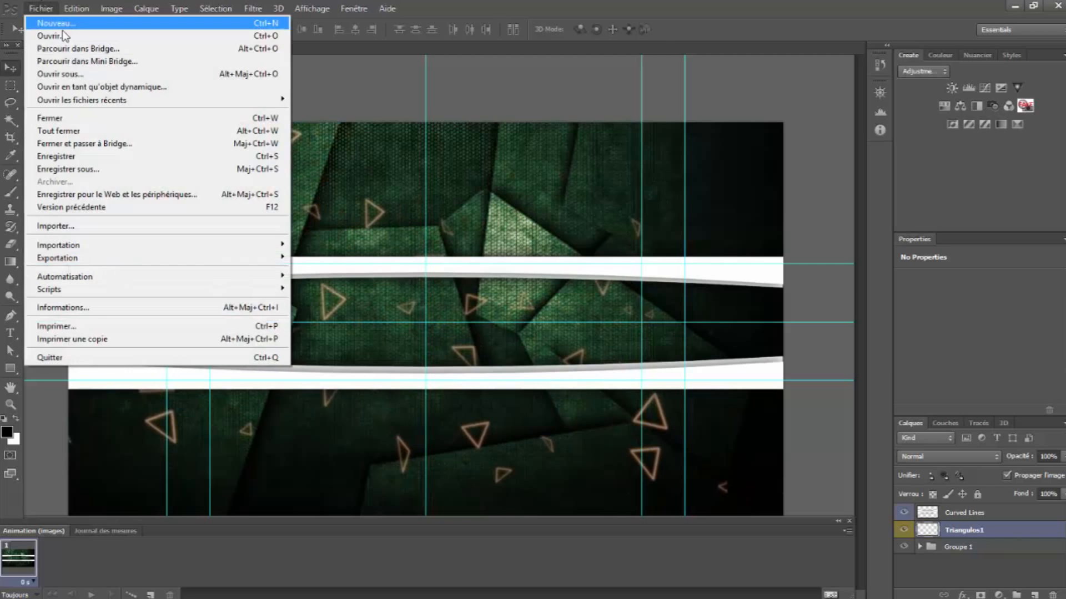
left_click(44, 31)
left_click(477, 165)
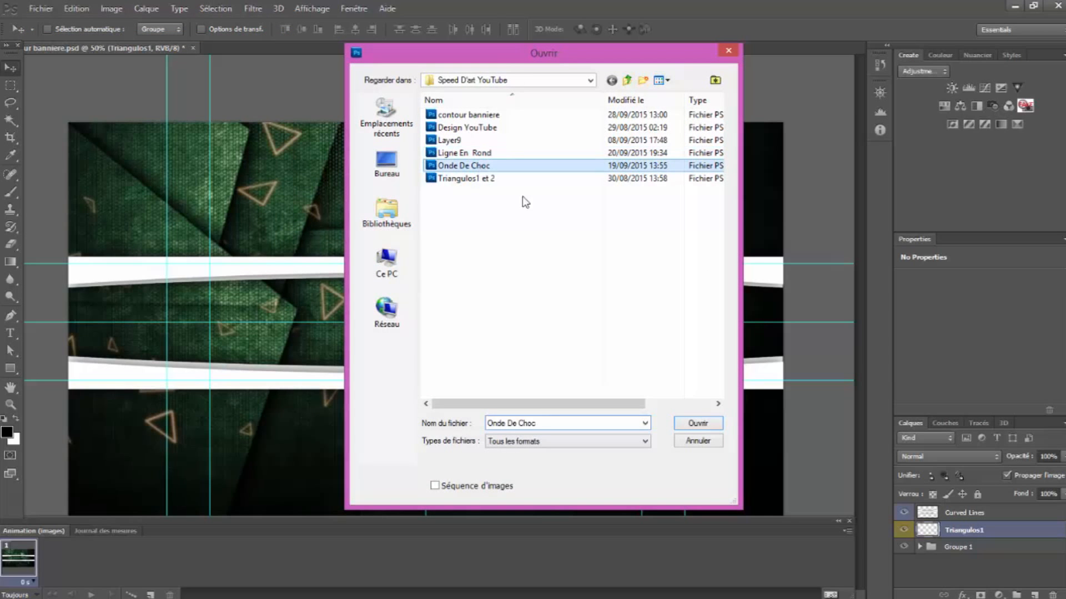
left_click(697, 424)
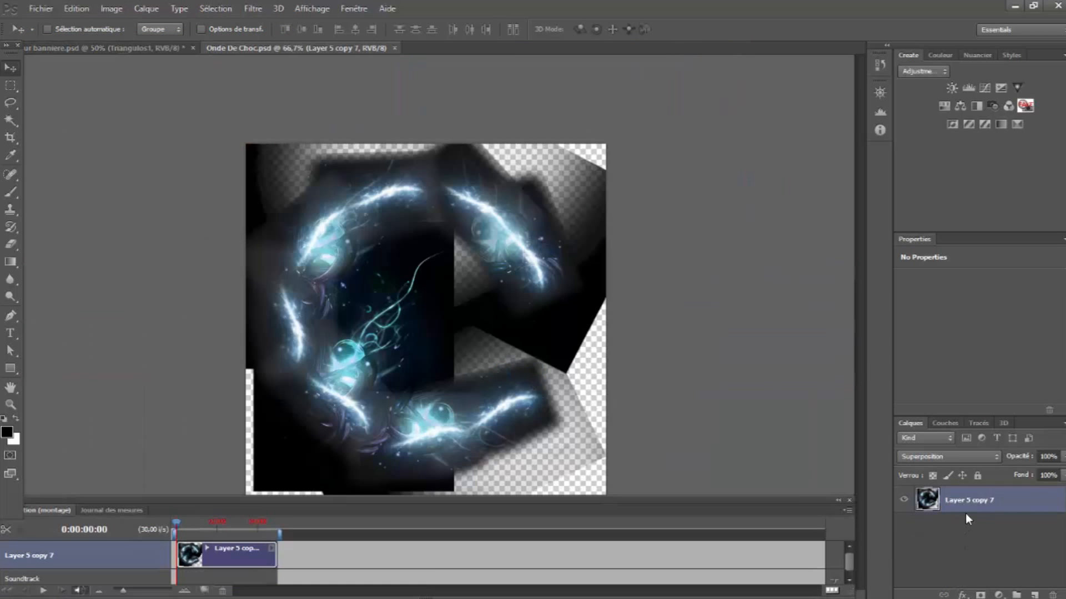
Nudge the shockwave layer Layer 5 copy 7 slightly to the left and duplicate it into the document contour banniere.psd
right_click(964, 502)
left_click(492, 350)
left_click_drag(551, 428, 550, 367)
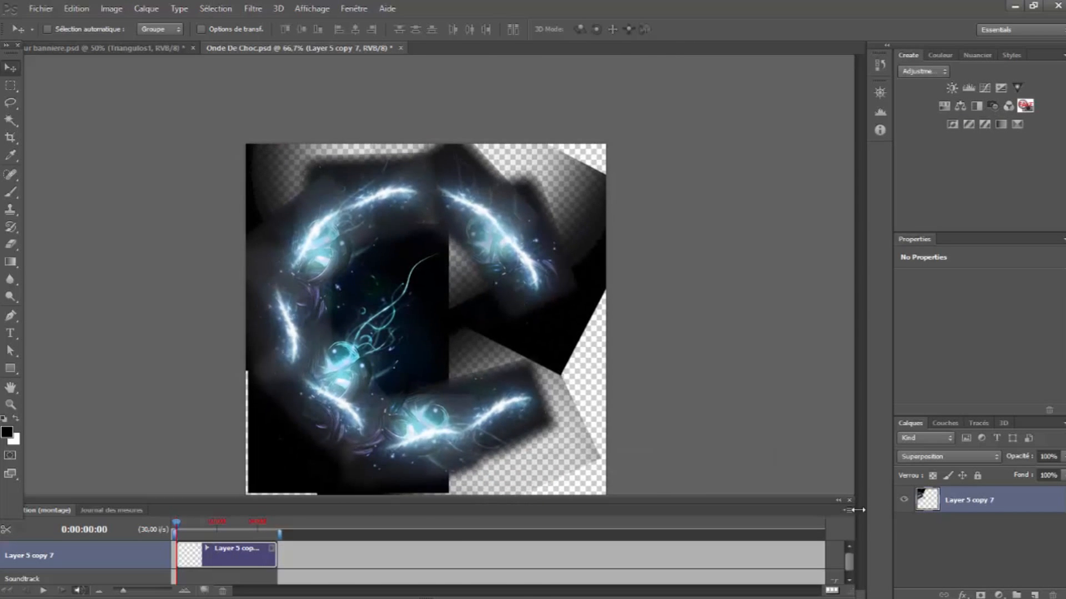
right_click(957, 500)
left_click(897, 79)
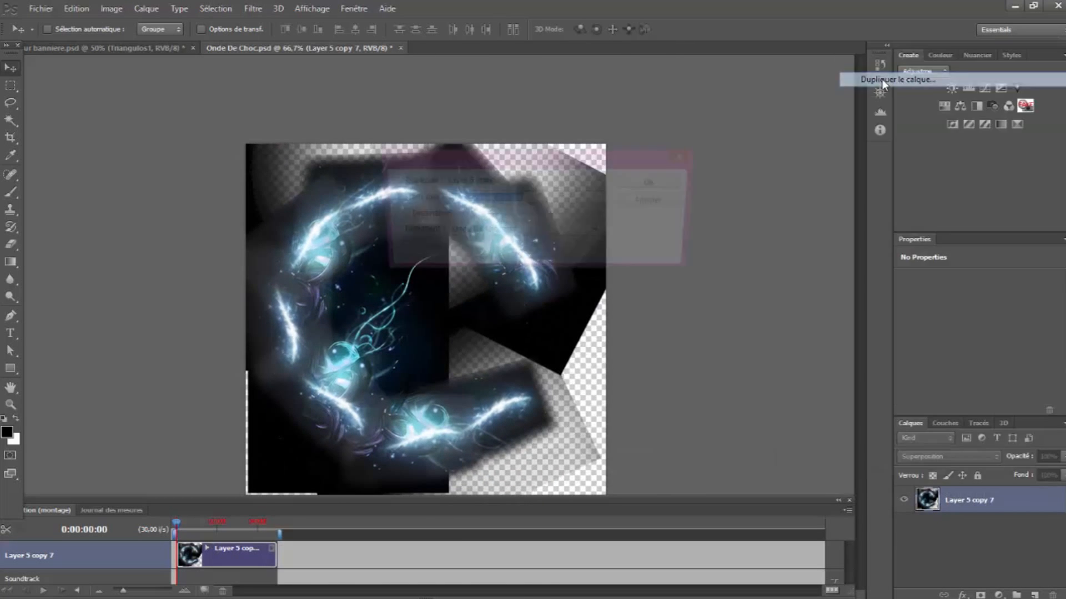
left_click(582, 233)
left_click(522, 245)
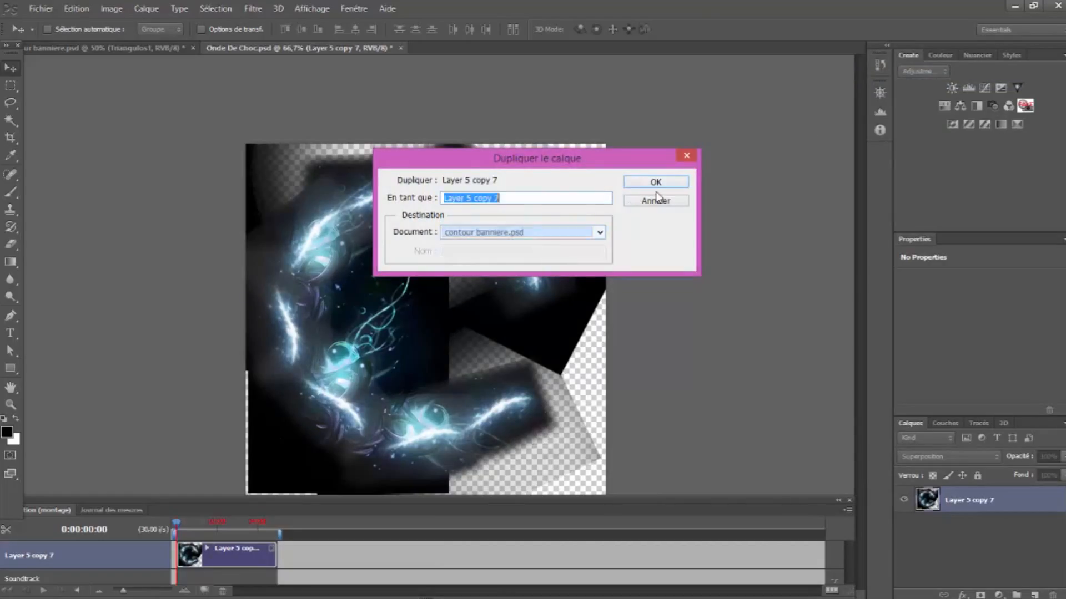
left_click(655, 182)
In contour banniere.psd, move the Layer 5 copy 7 shockwave to the centre of the banner
left_click(126, 48)
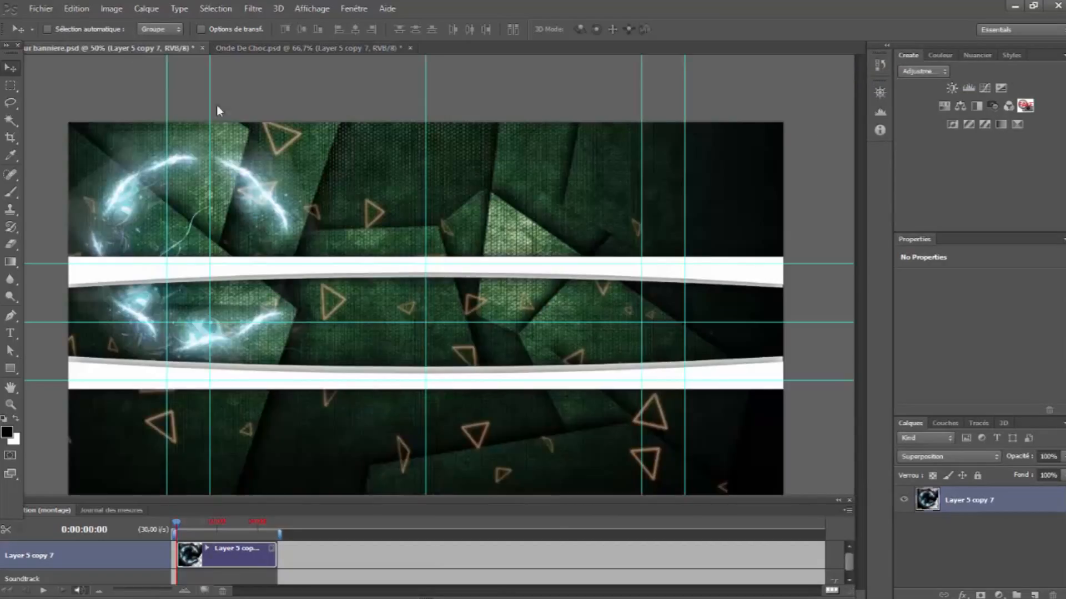
left_click_drag(190, 269, 423, 339)
mouse_move(968, 540)
left_mouse_down()
mouse_move(972, 508)
mouse_move(969, 532)
left_mouse_up()
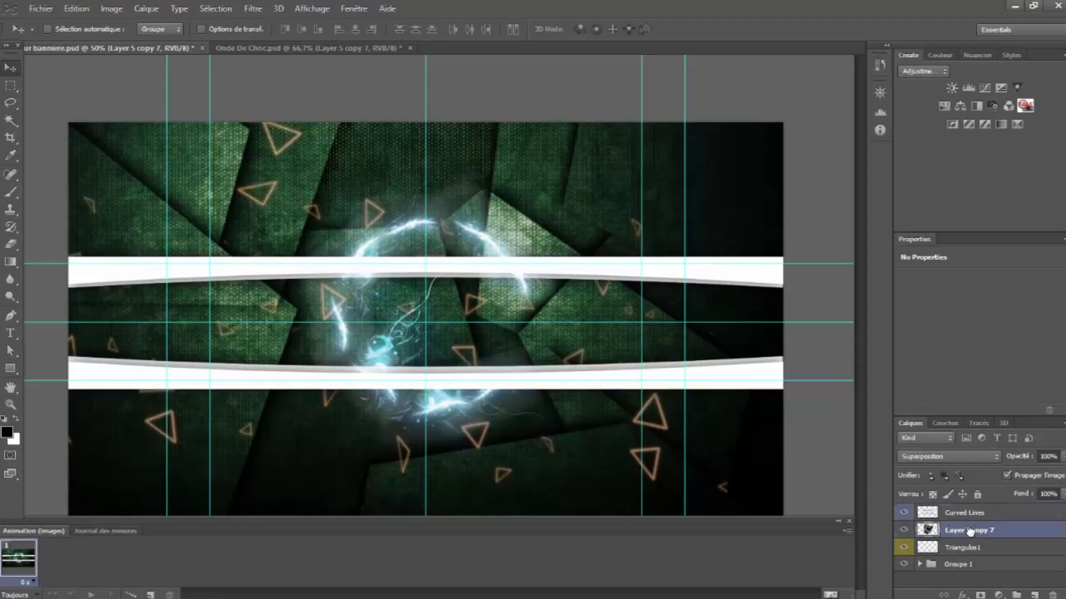
Duplicate the Layer 5 copy 7 shockwave within contour banniere.psd to intensify the glow
right_click(970, 531)
left_click(891, 83)
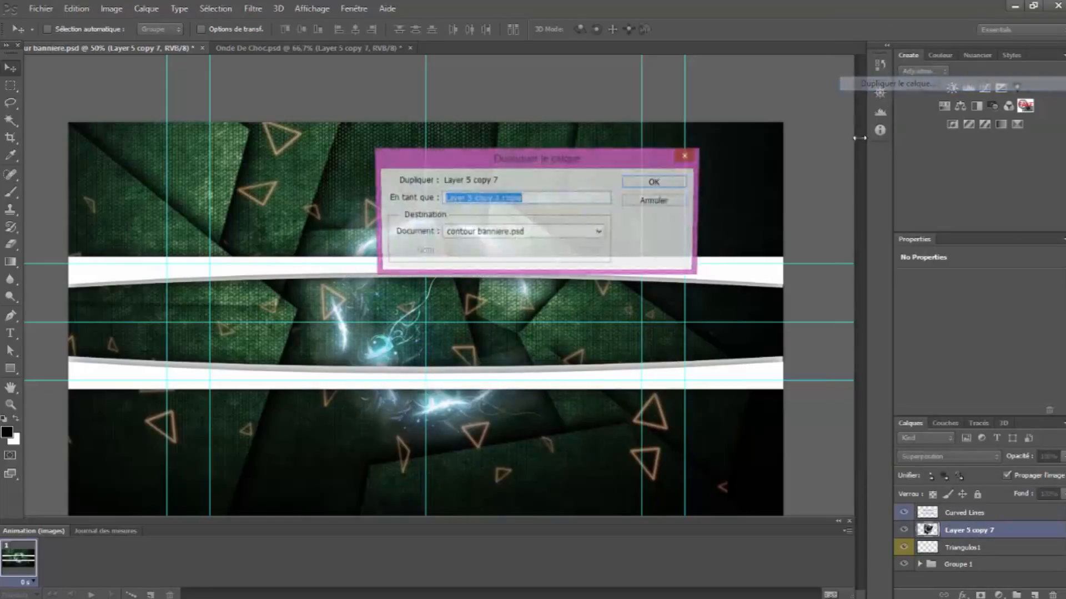
left_click(656, 184)
left_click_drag(533, 322, 567, 326)
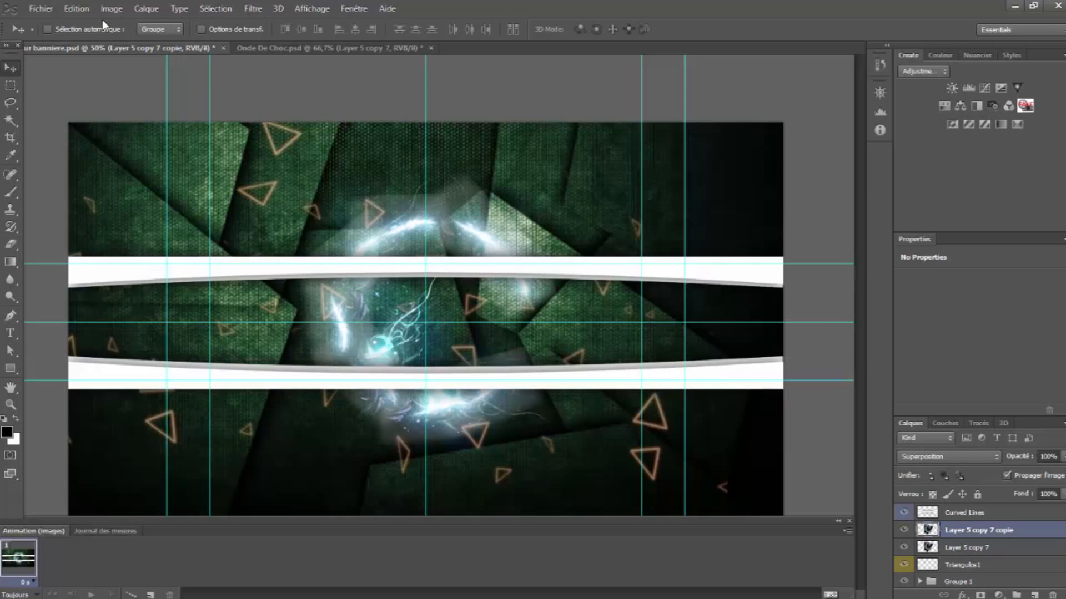
Open the file Design YouTube from the Speed D'art YouTube folder
left_click(41, 8)
left_click(50, 28)
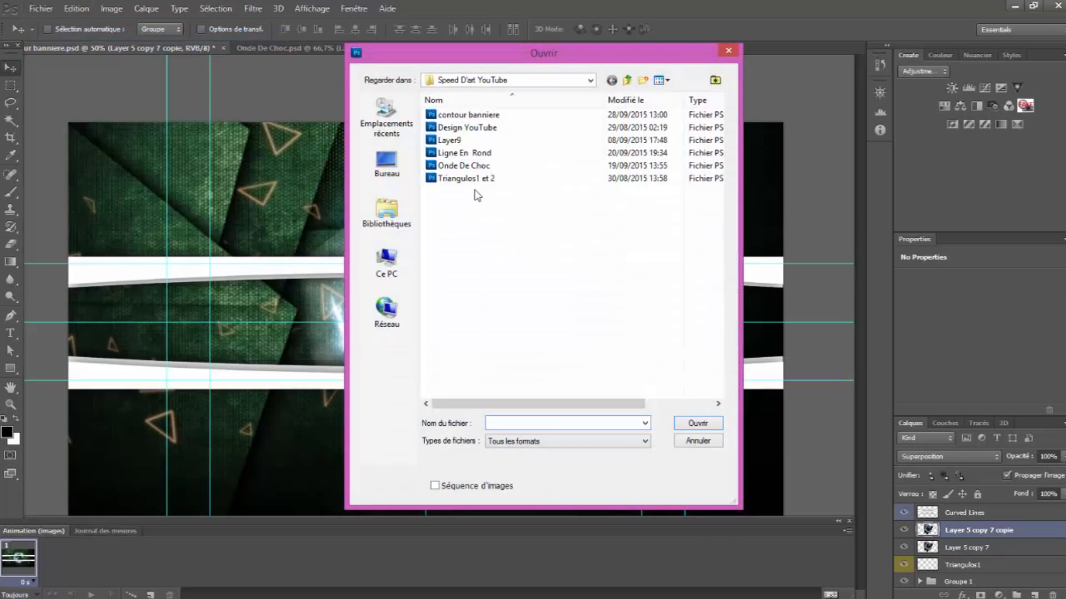
left_click(472, 153)
left_click(469, 128)
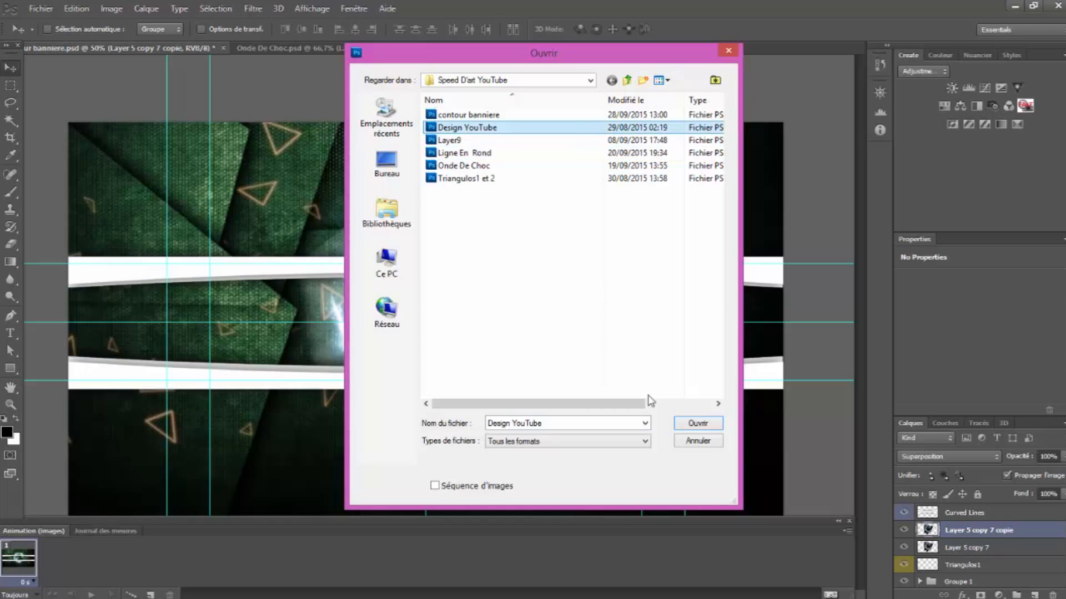
left_click(698, 423)
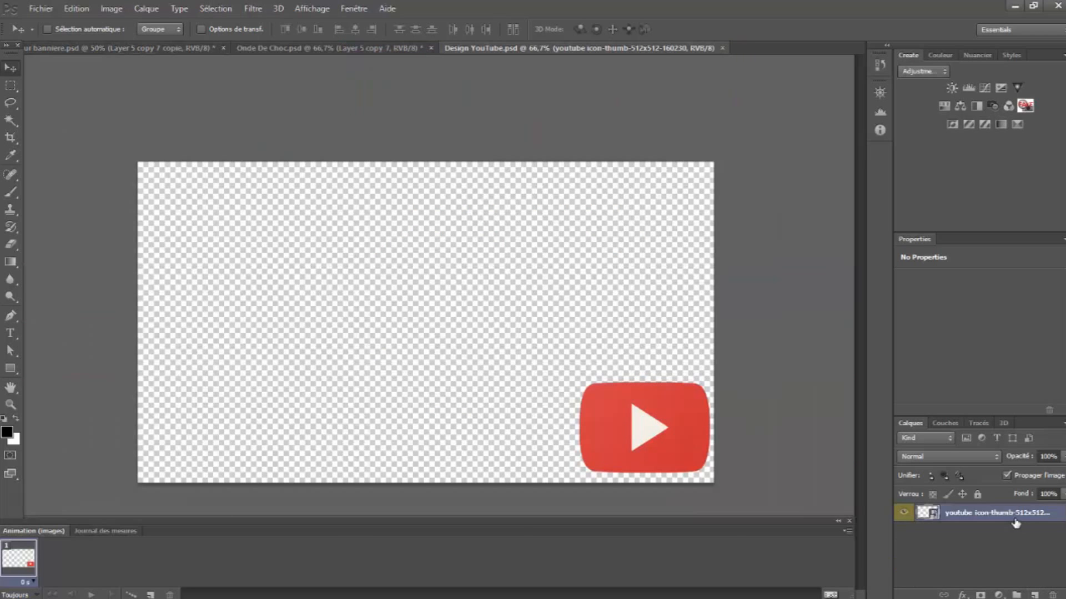
Duplicate the YouTube icon layer into the document contour banniere.psd
right_click(1015, 524)
left_click(944, 79)
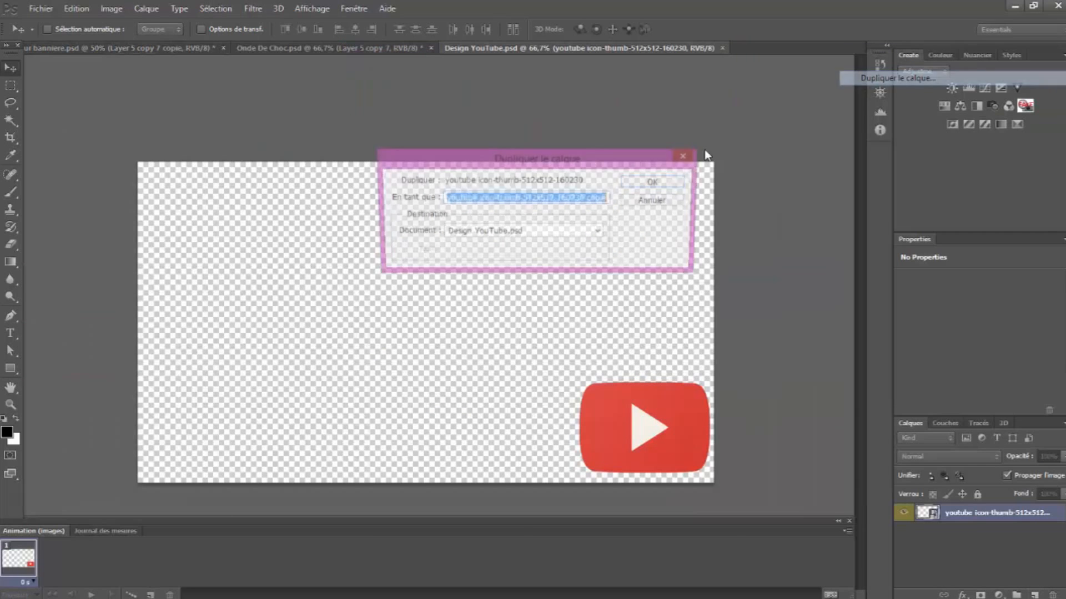
left_click(540, 232)
left_click(522, 240)
left_click(669, 181)
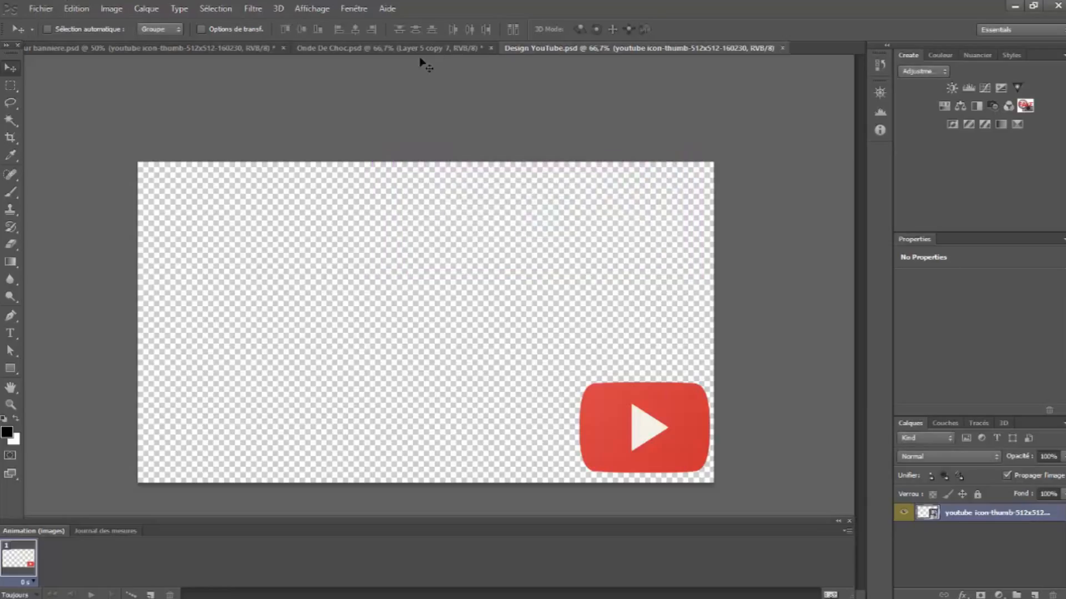
Close Onde De Choc.psd without saving its changes, and close Design YouTube.psd
left_click(491, 49)
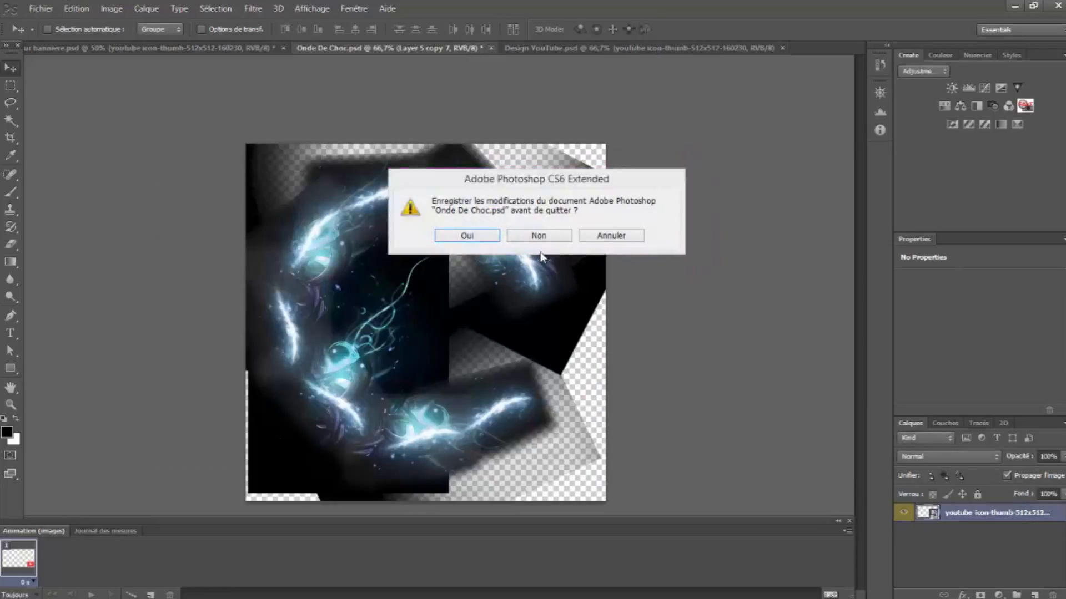
left_click(541, 236)
left_click(574, 48)
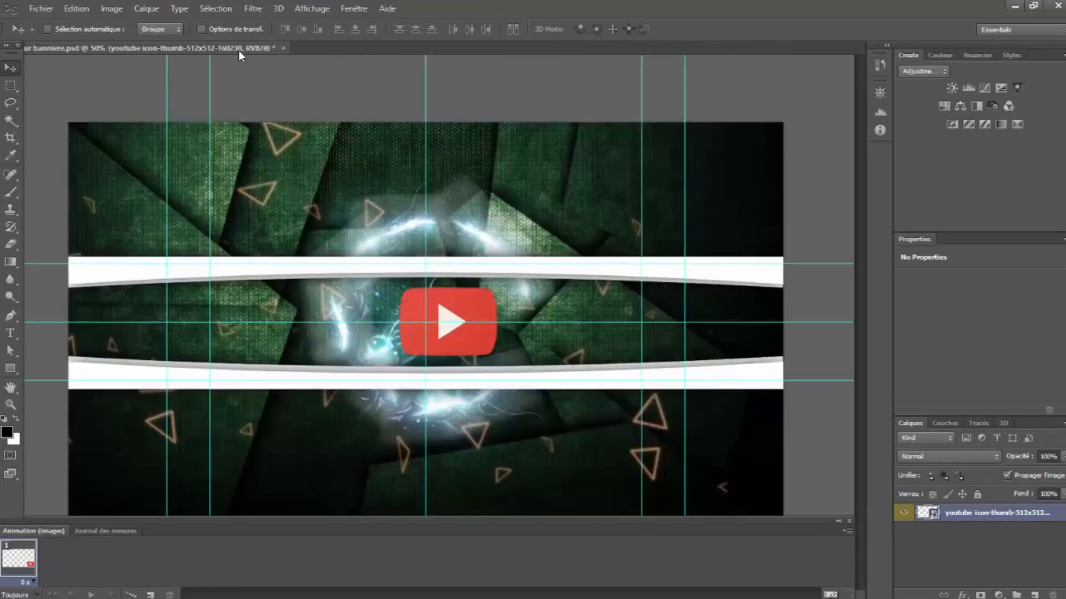
Move the YouTube icon to the right end of the band between the two curved lines
left_click_drag(447, 323, 358, 330)
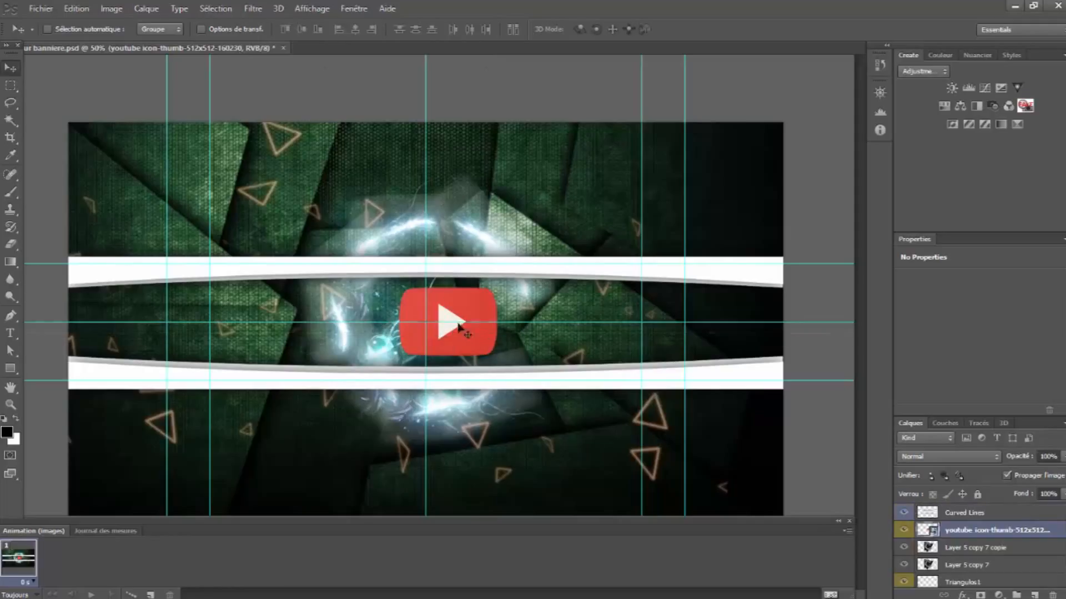
left_click_drag(487, 290, 685, 318)
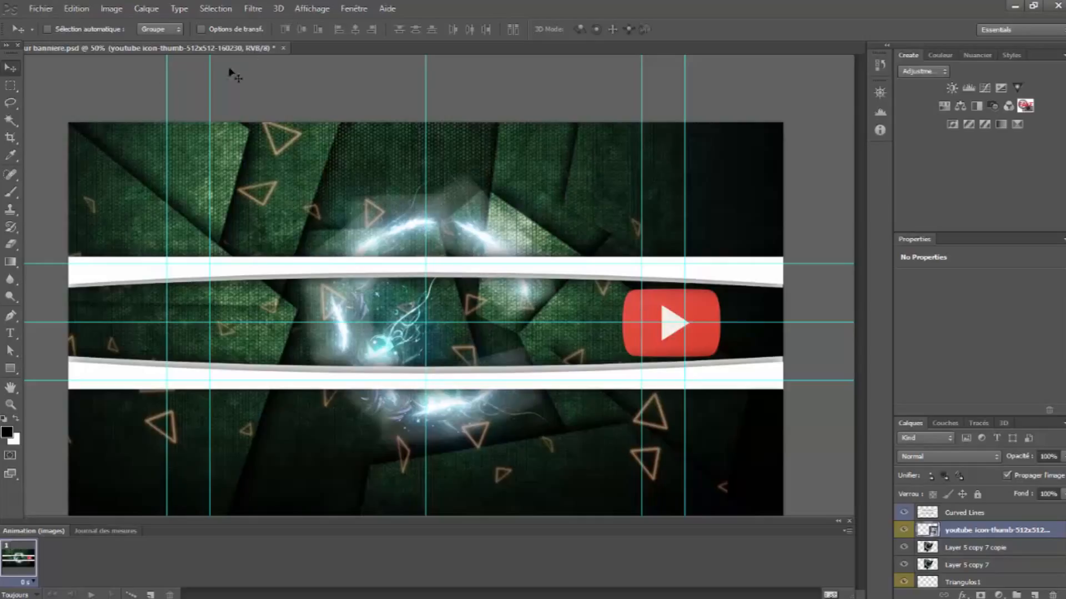
Add the black text TUTO in the Neogrey font at 150 pt in the middle band, between the curved lines
left_click(10, 333)
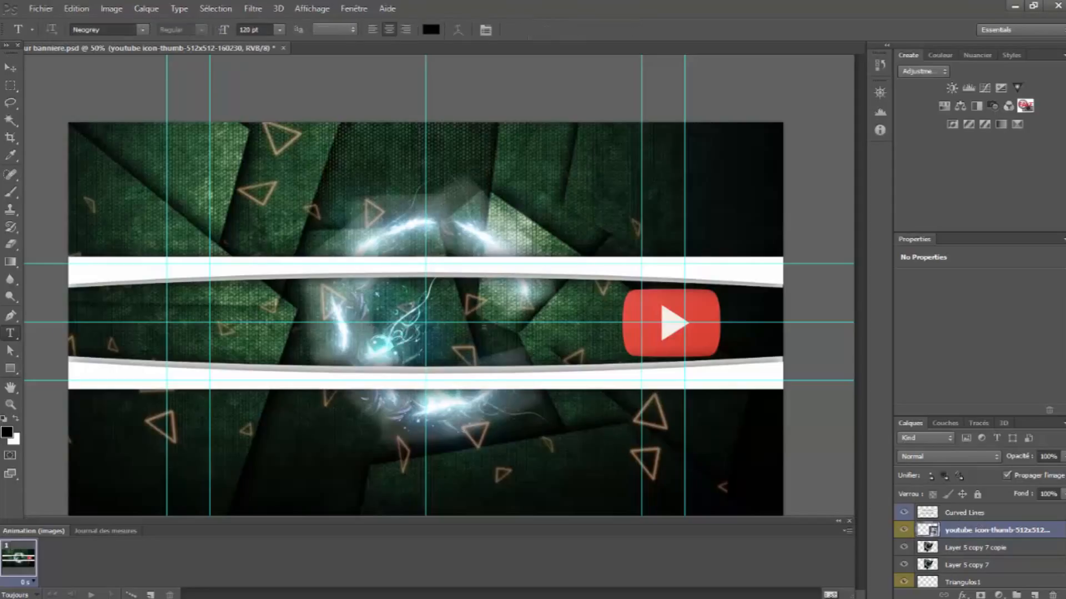
left_click(362, 300)
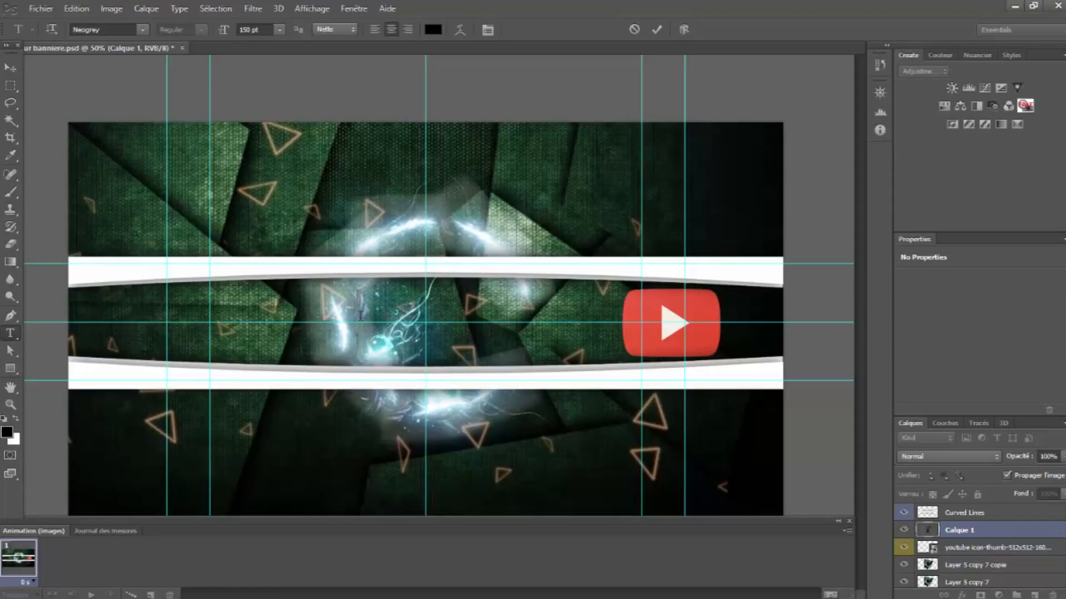
type("TUTO")
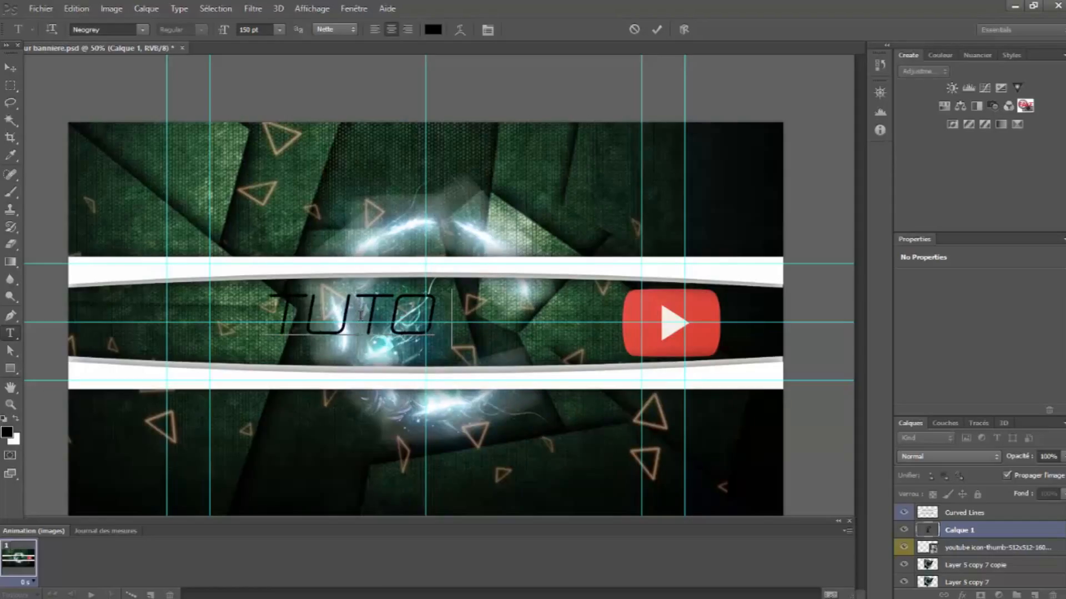
type(" TERRA")
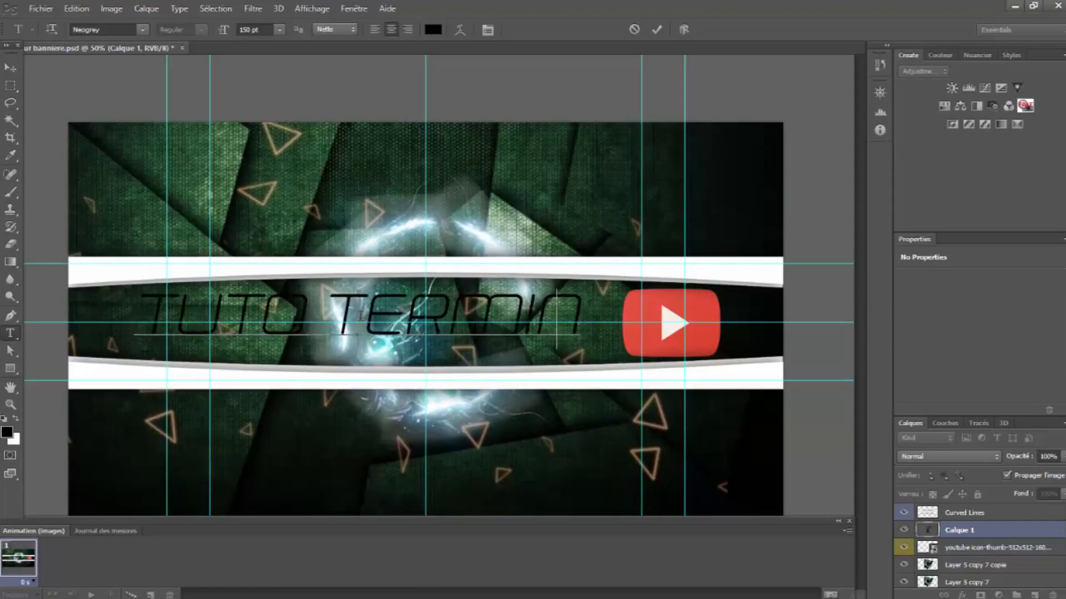
key("BackSpace")
key("BackSpace")
key("BackSpace")
key("BackSpace")
key("BackSpace")
key("BackSpace")
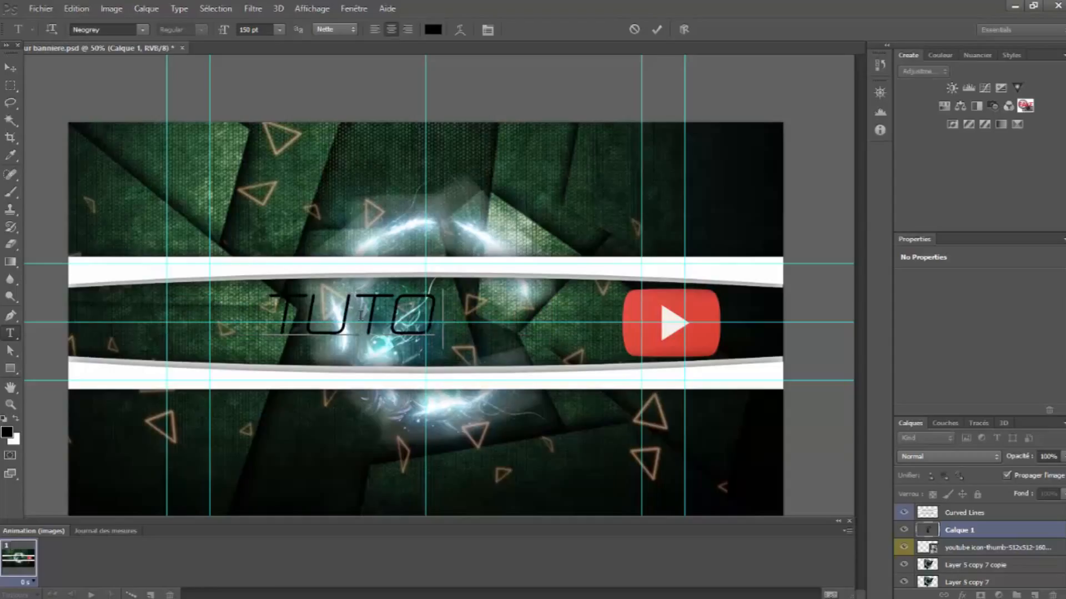
key("BackSpace")
Change the whole TUTO text to the font la Chatte à Maman at 300 pt
key("ctrl+a")
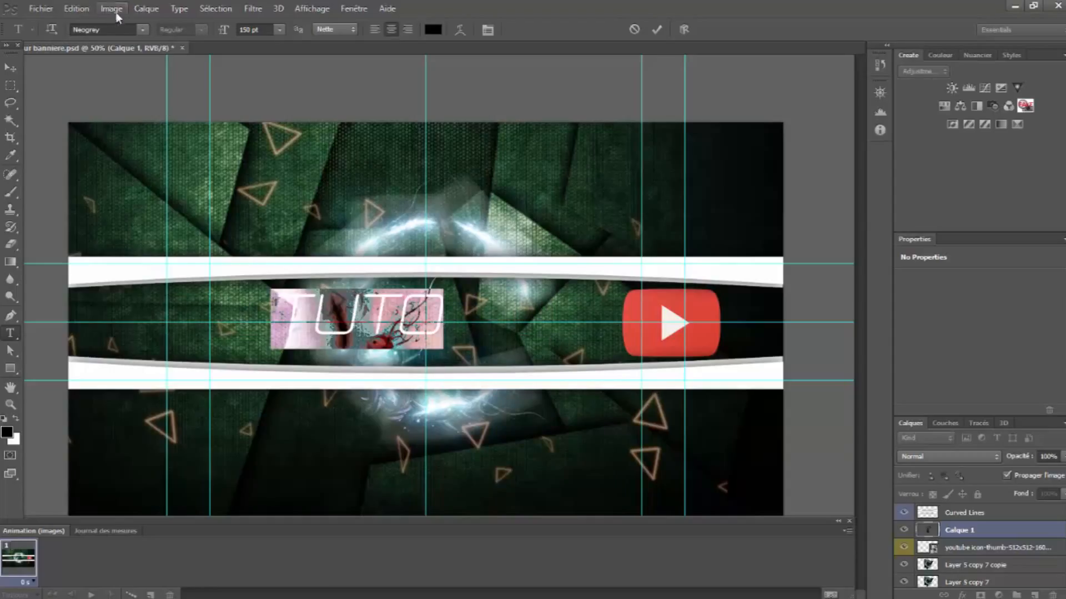
type("la")
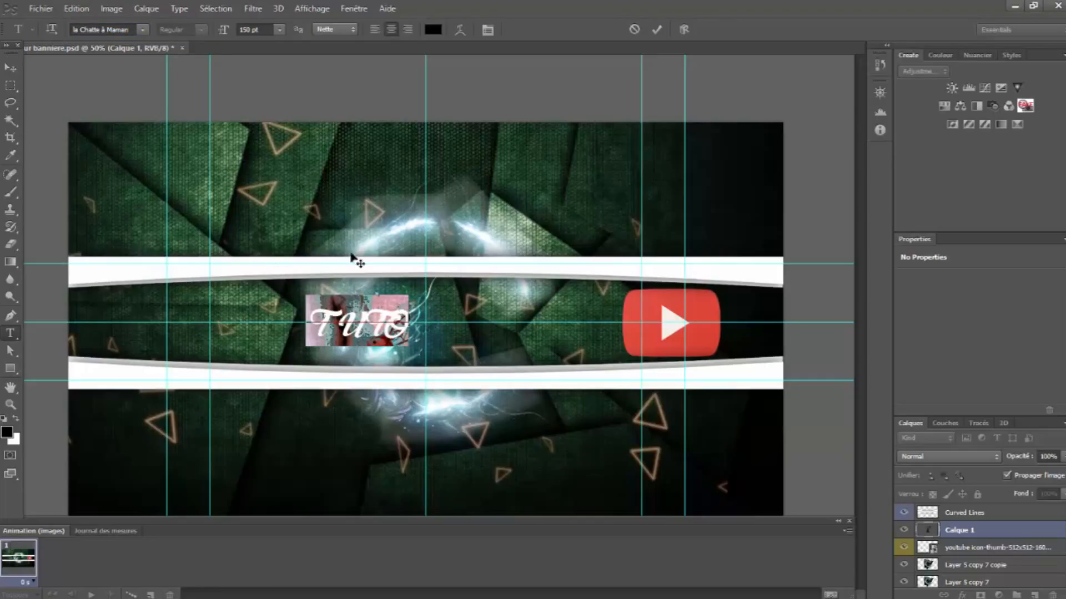
type("300")
key("Return")
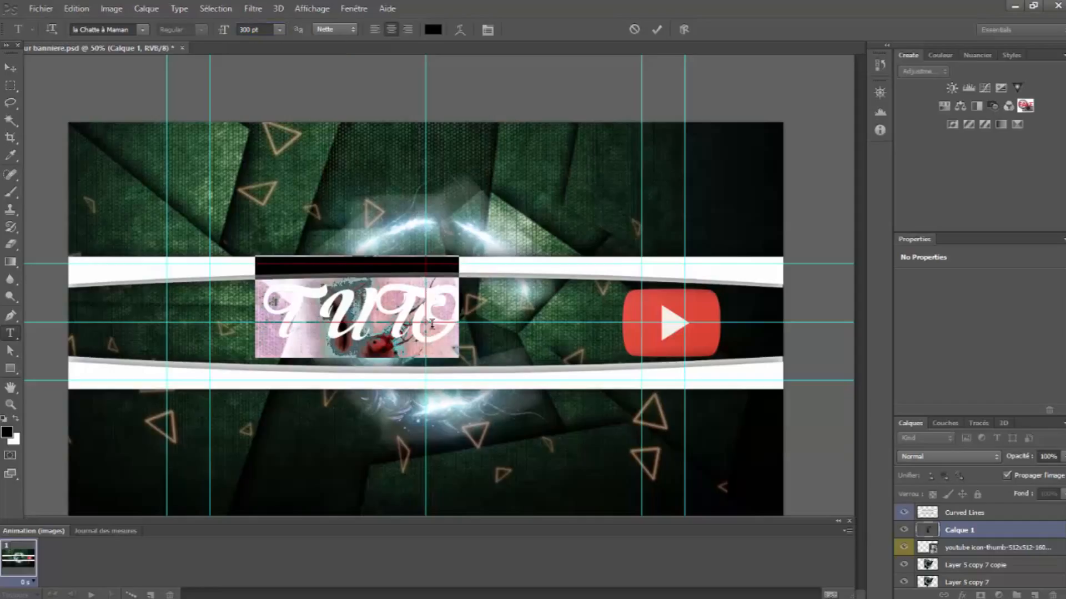
Move the TUTO text to the centre of the band over the shockwave and commit the text layer
key("Right")
mouse_move(534, 466)
left_mouse_down()
mouse_move(548, 468)
mouse_move(547, 458)
left_mouse_up()
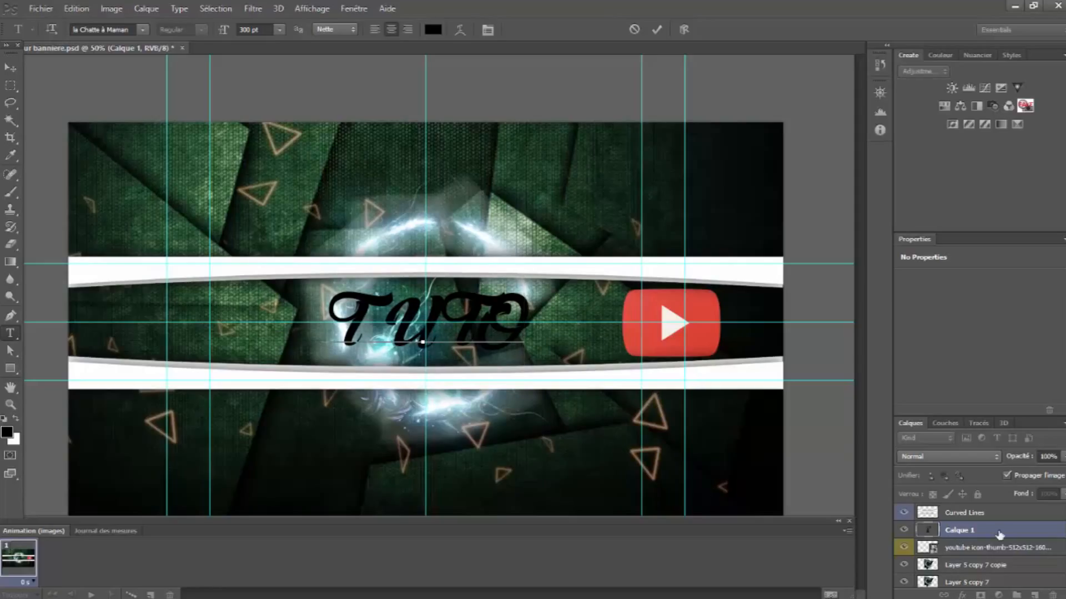
left_click(984, 536)
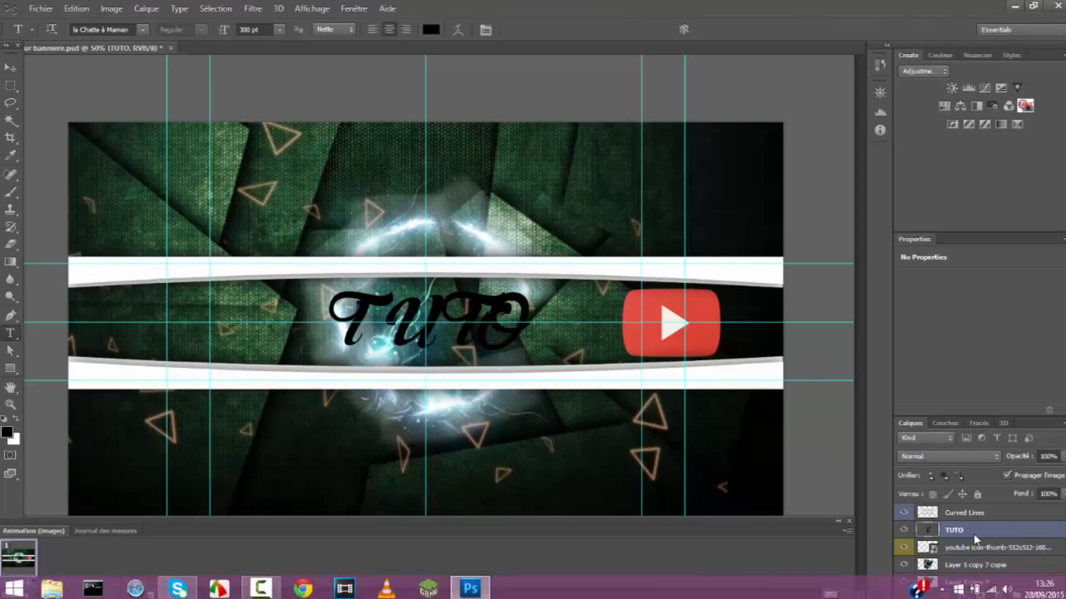
Try the layer effects Ombre portée, Contour, Incrustation couleur, Satin and Lueur externe on the TUTO text layer
right_click(976, 538)
key("Escape")
key("h")
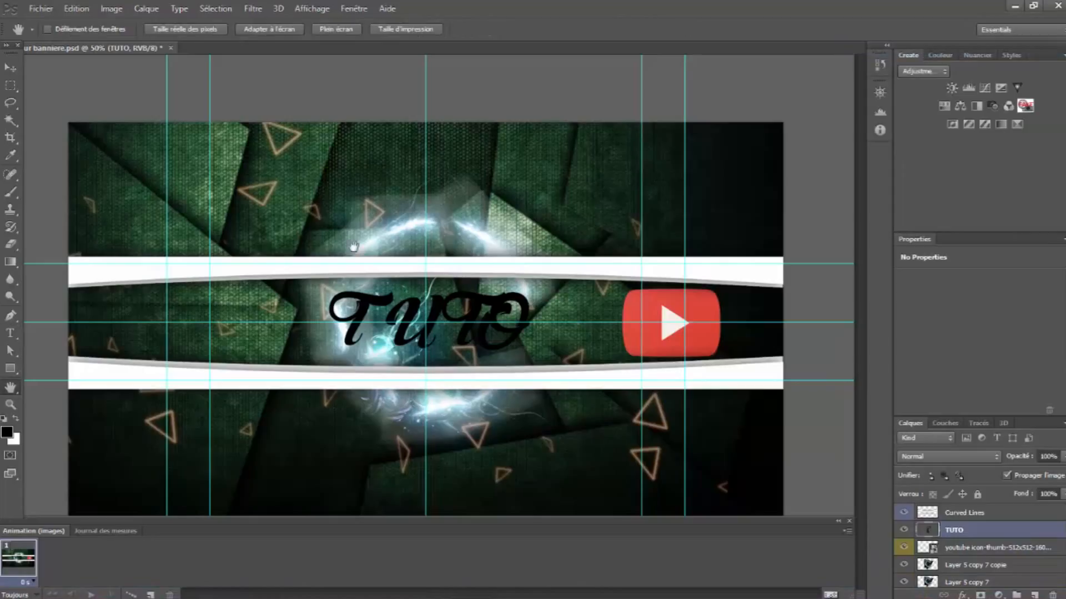
left_click(562, 139)
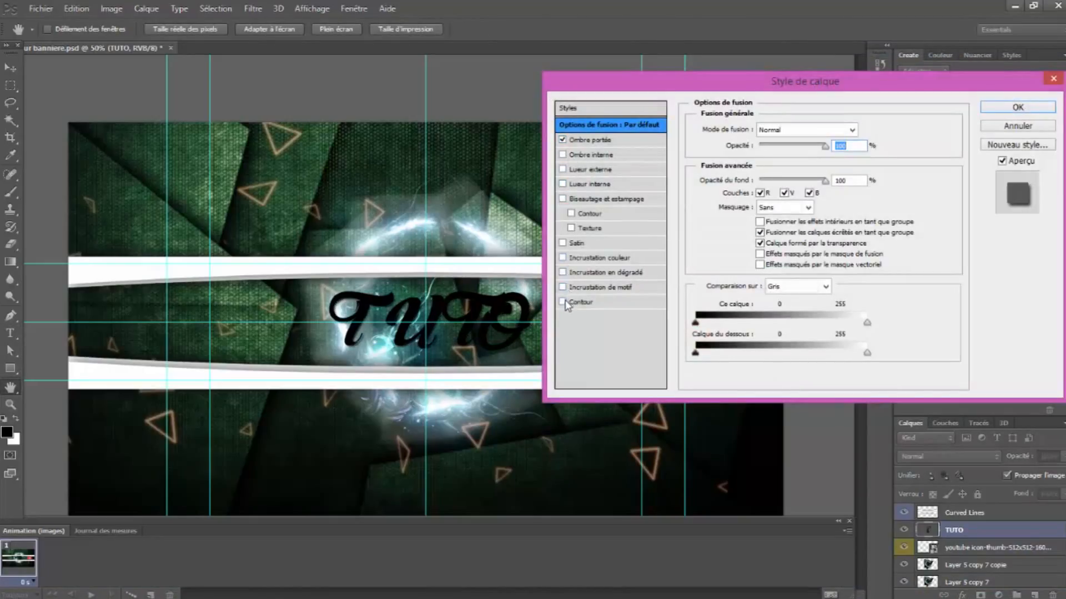
left_click(563, 302)
left_click(562, 258)
left_click(562, 242)
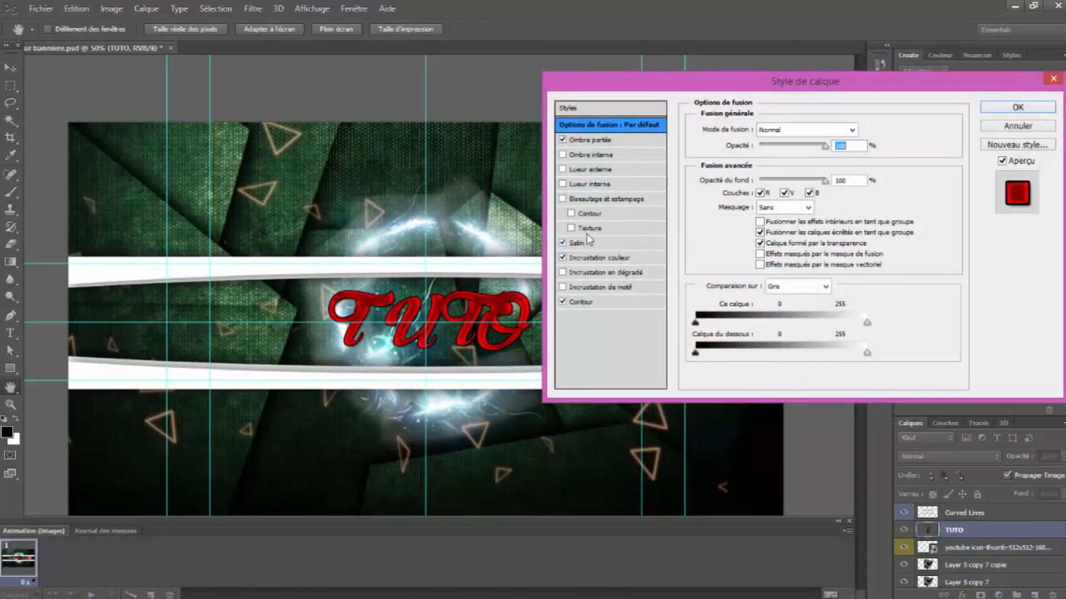
left_click(563, 155)
Try several preset layer styles on the TUTO text, including the dark navy bevel and the dark blue gradient
left_click(605, 108)
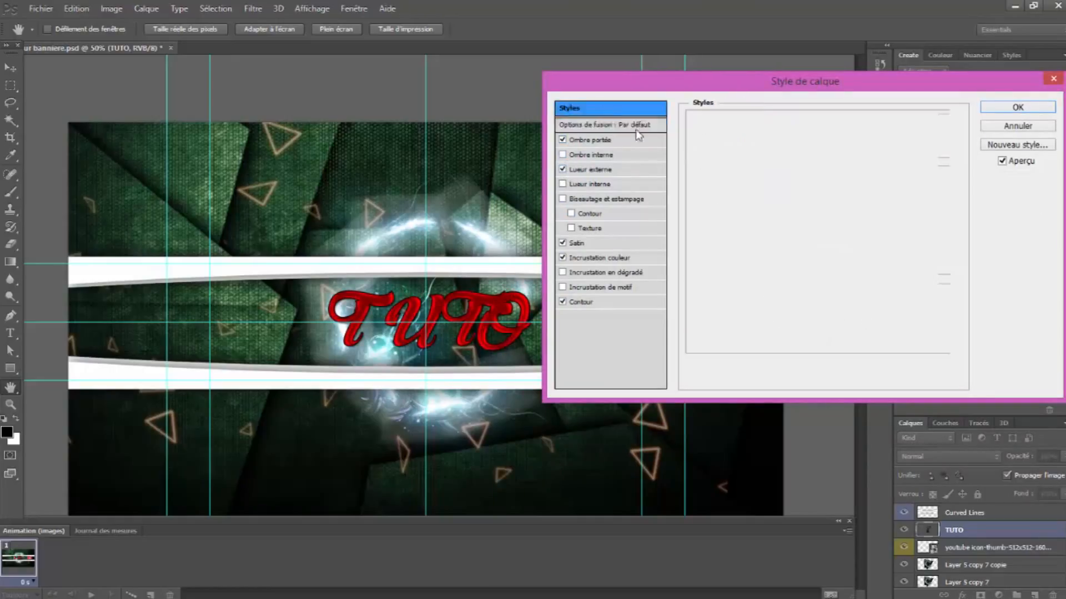
left_click(781, 230)
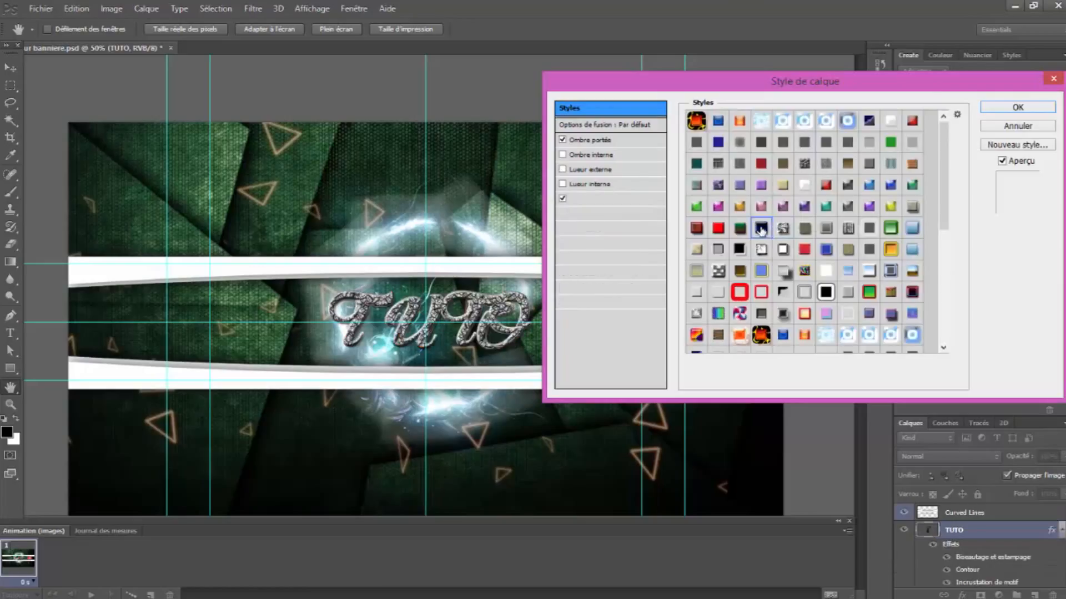
left_click(762, 229)
left_click(871, 126)
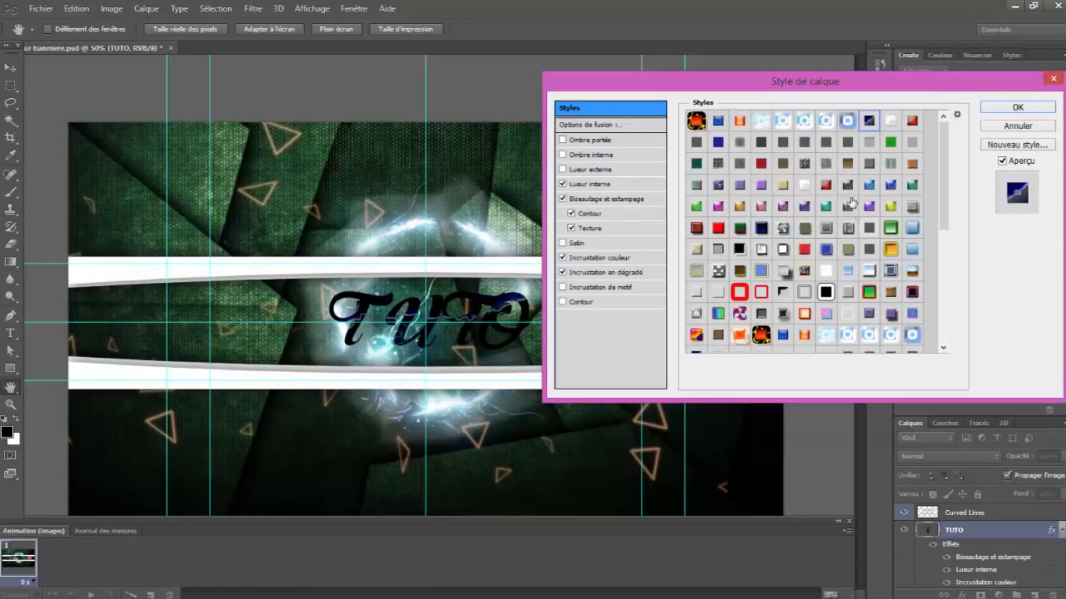
Append the Styles Web collection to the available layer style presets
left_click(958, 115)
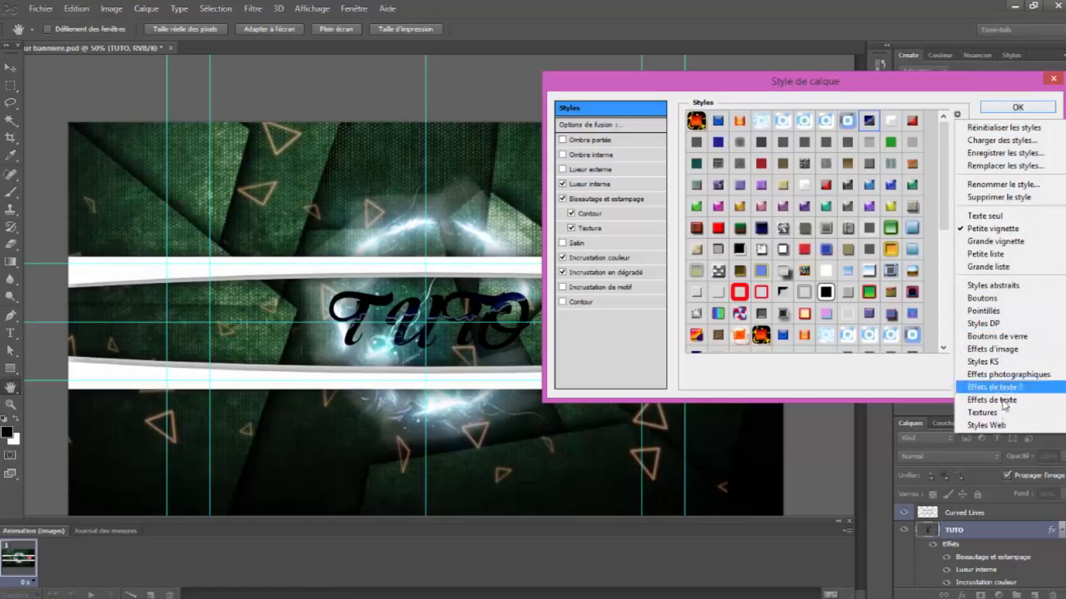
left_click(1001, 425)
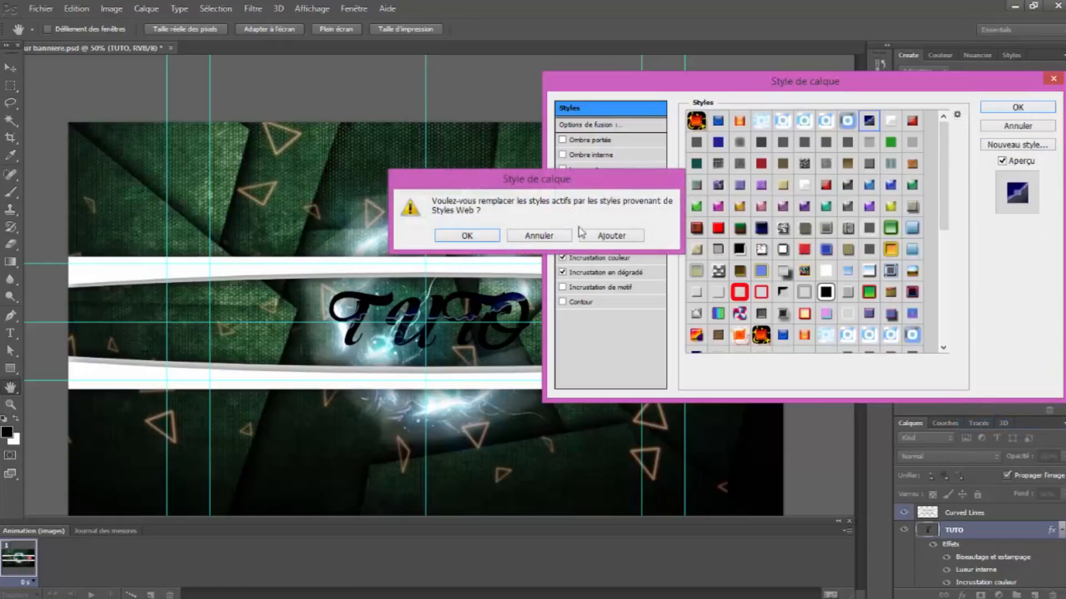
left_click(611, 236)
scroll(937, 348, "down", 5)
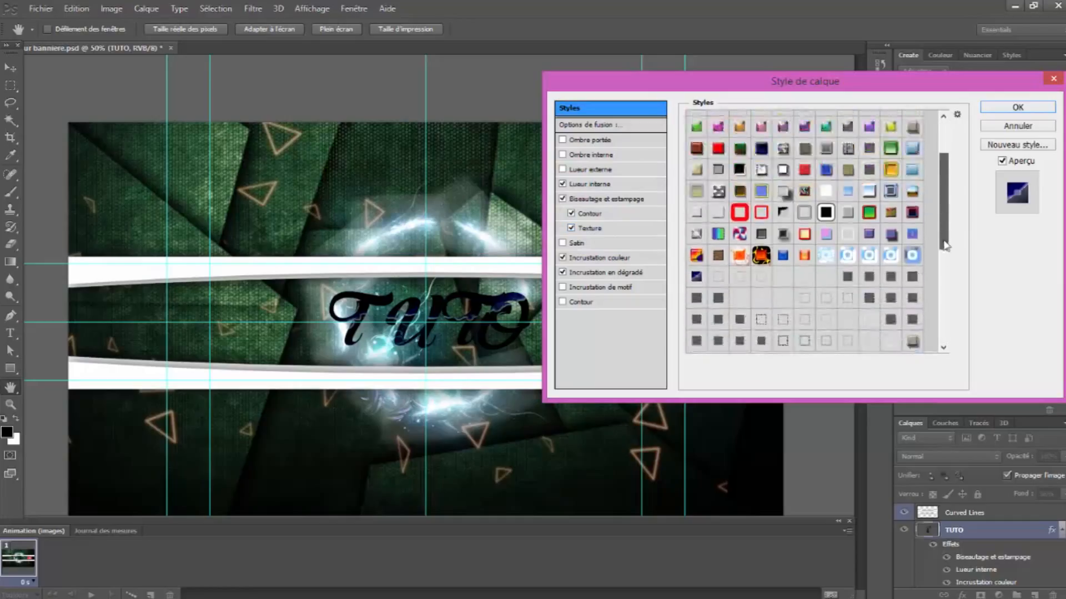
Try the web style presets on the TUTO text, including the red neon outline, glossy yellow, glossy green and speckled pattern
left_click(890, 343)
left_click(891, 322)
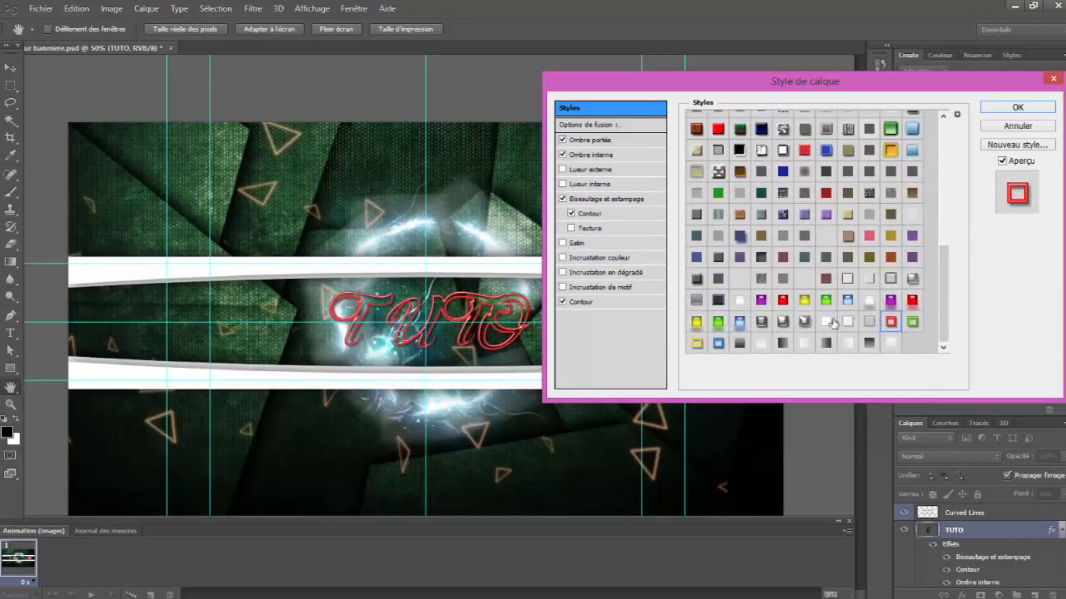
left_click(826, 321)
left_click(781, 343)
left_click(740, 321)
left_click(695, 322)
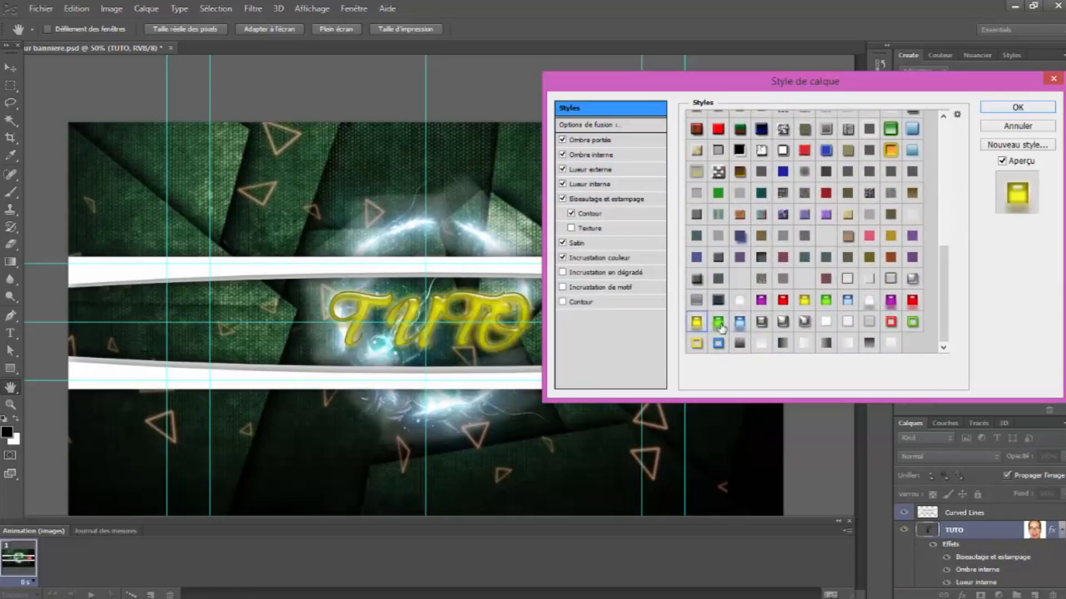
left_click(719, 321)
left_click(782, 300)
left_click(760, 278)
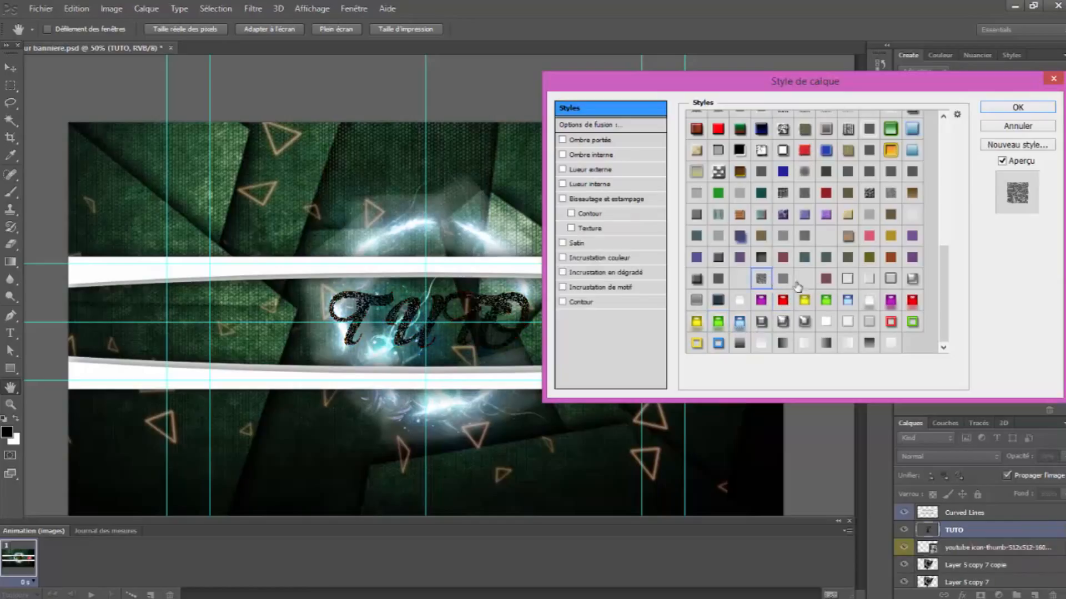
Try pattern, white bevel, purple and glossy yellow presets on the TUTO text, and discard all the style changes
left_click(783, 257)
left_click(782, 278)
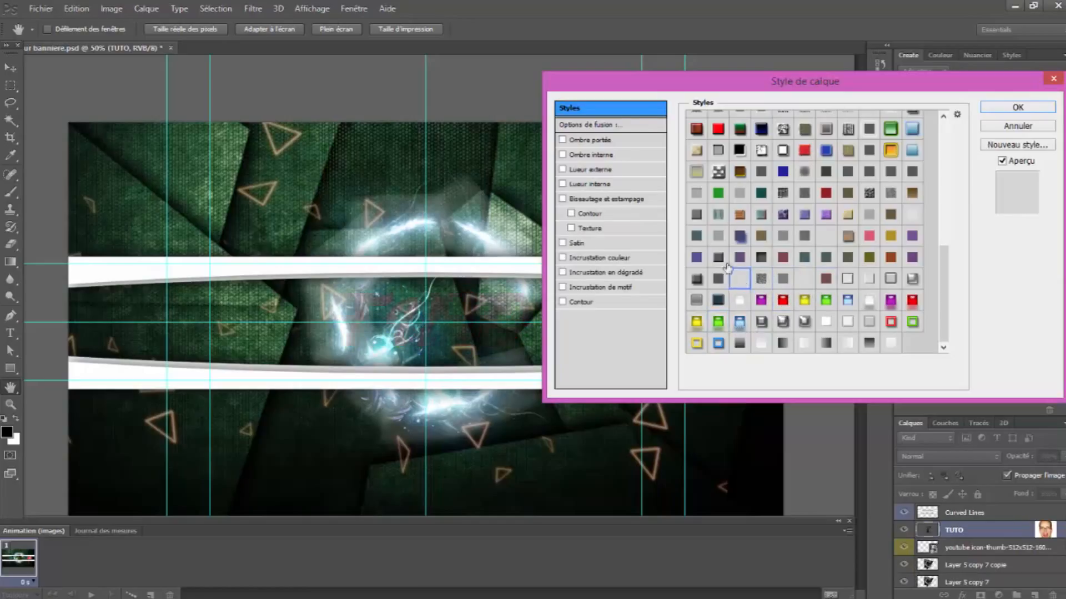
left_click(739, 236)
left_click(739, 214)
left_click(718, 215)
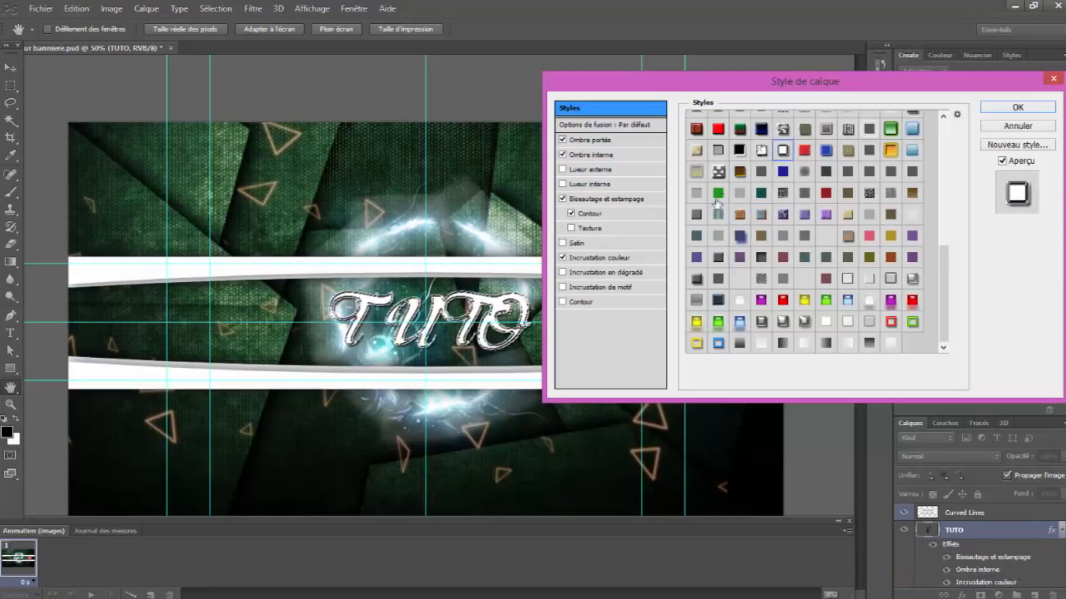
left_click(739, 236)
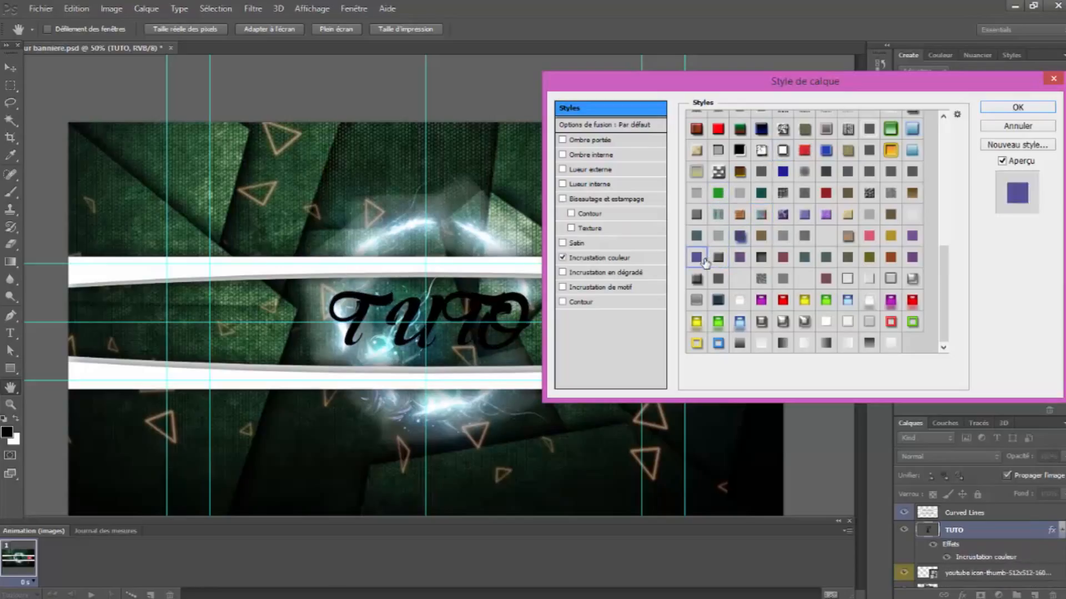
left_click(718, 322)
left_click(696, 323)
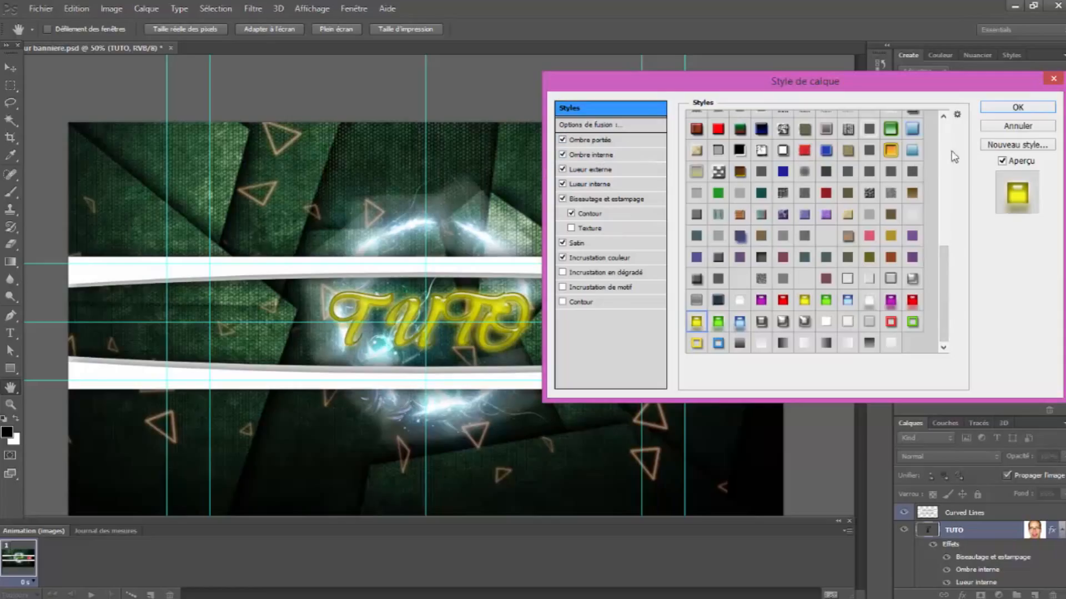
left_click(1007, 129)
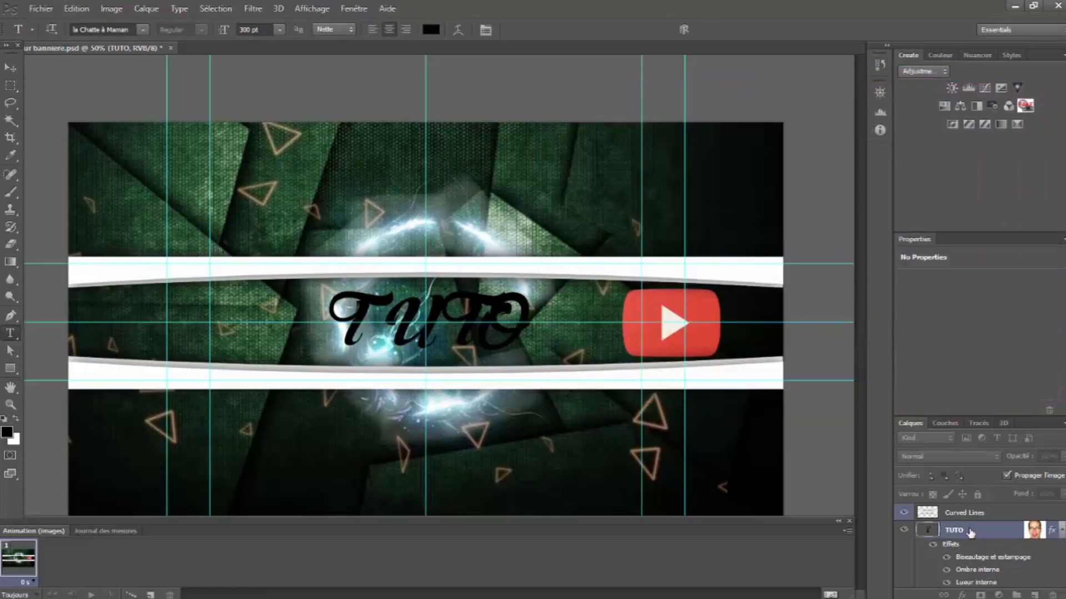
Add the layer effects Contour, Satin, Incrustation couleur and Ombre portée to the TUTO text layer
right_click(977, 530)
left_click(895, 45)
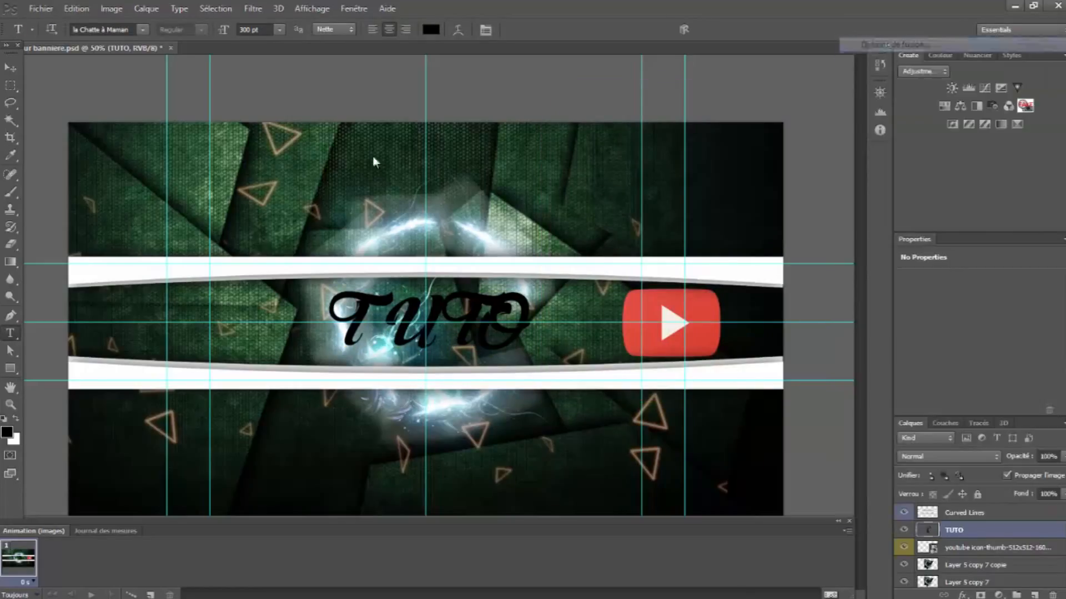
left_click(563, 302)
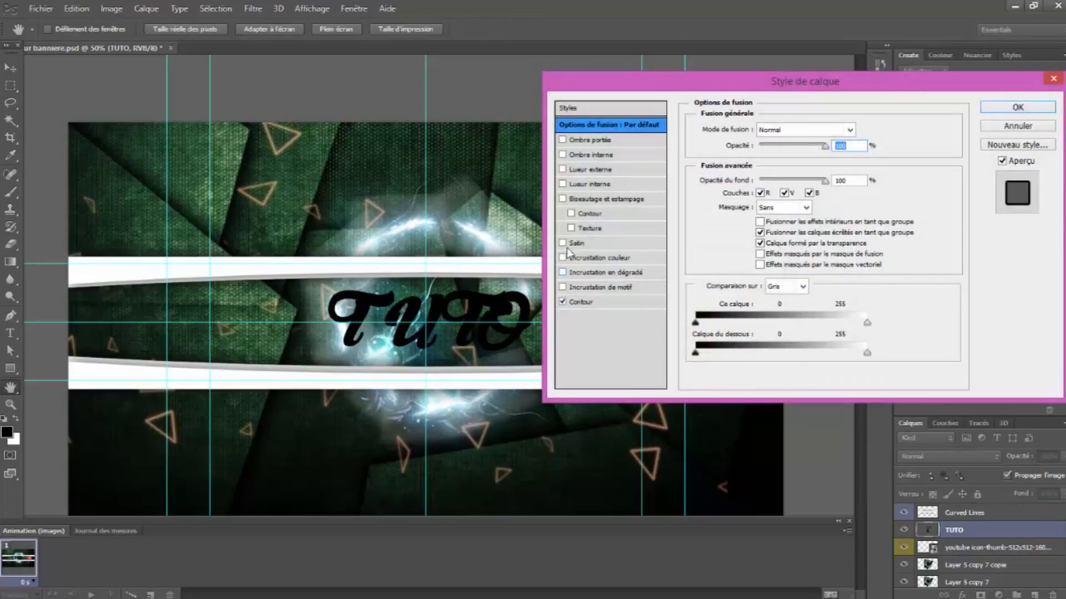
left_click(562, 243)
left_click(563, 257)
left_click(563, 140)
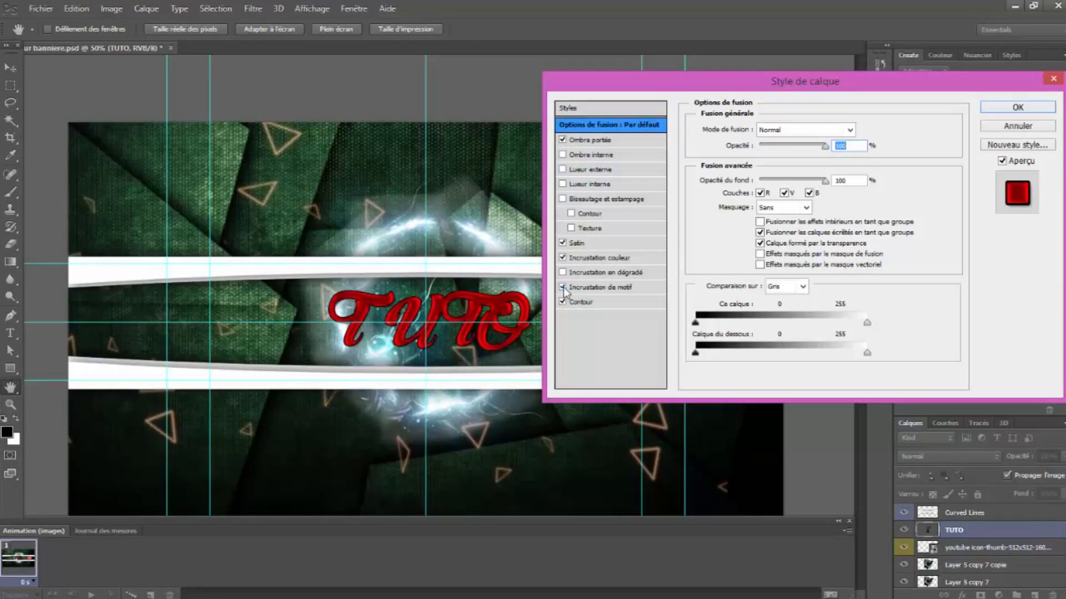
Try the effects Lueur interne, Lueur externe and Biseautage et estampage on the TUTO text and switch them off again
left_click(562, 184)
left_click(562, 184)
left_click(563, 170)
left_click(562, 199)
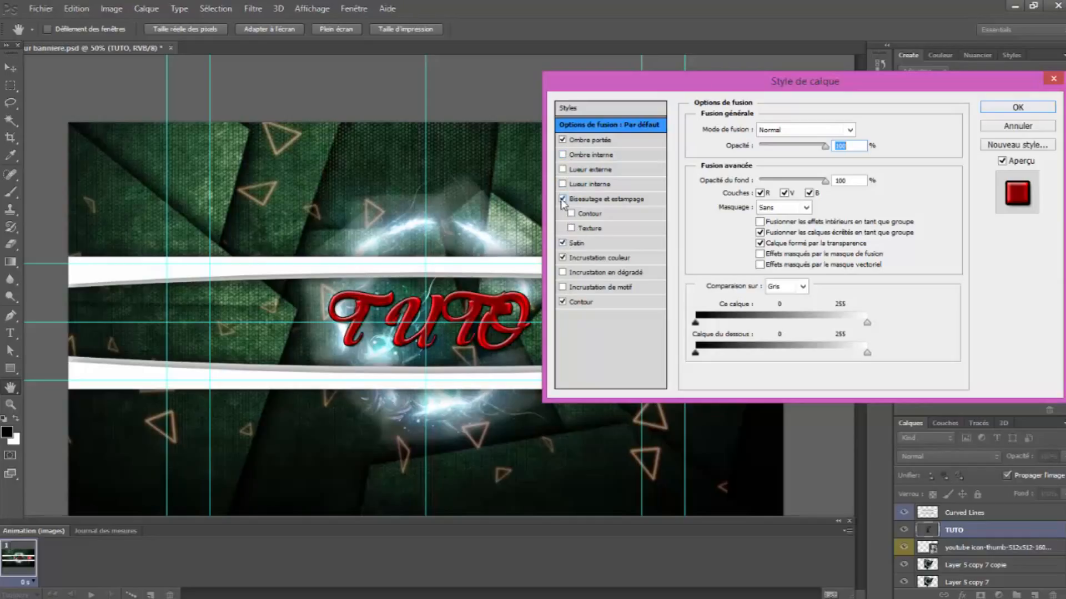
left_click(562, 199)
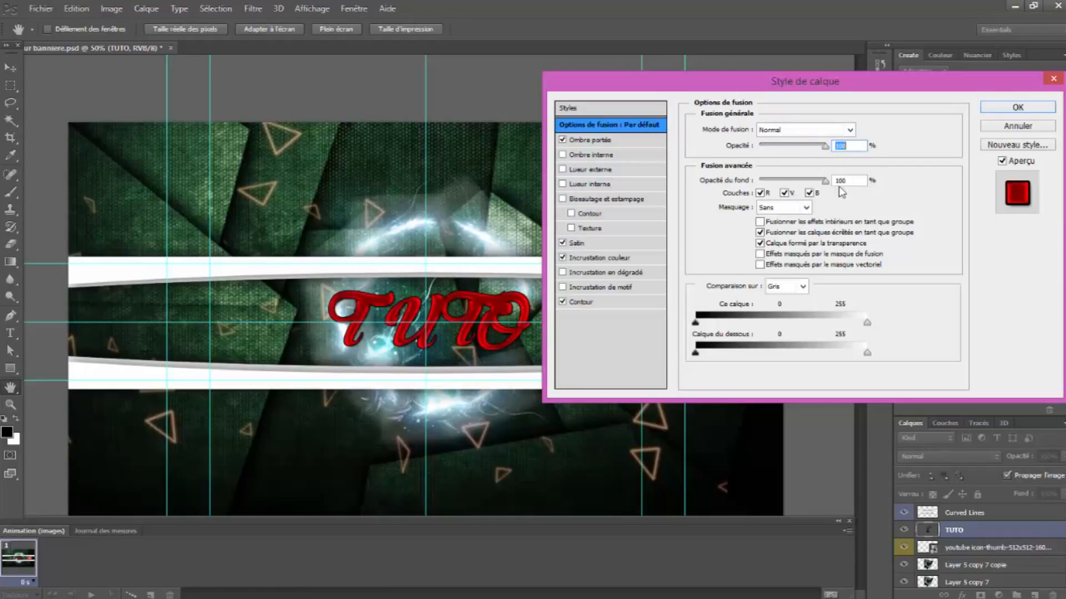
Set the Masquage option of the TUTO layer's advanced blending to Profond
key("Tab")
left_click(806, 208)
left_click(799, 224)
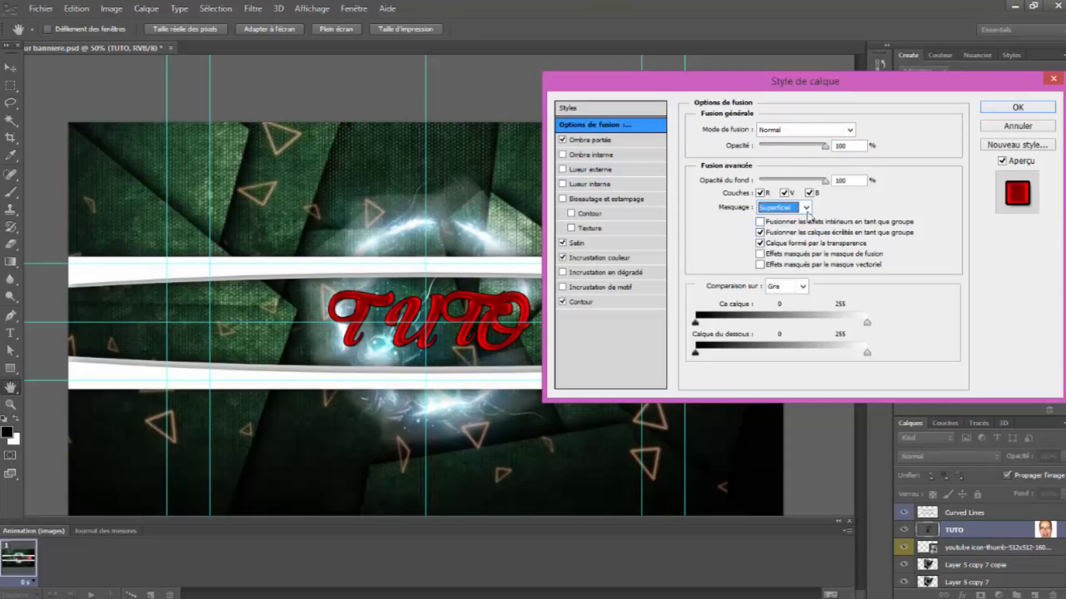
left_click(806, 208)
left_click(775, 244)
Set the Gris blending range of the underlying layer to 19–183, leaving the TUTO layer's own range at 0–255
left_click_drag(695, 322, 773, 323)
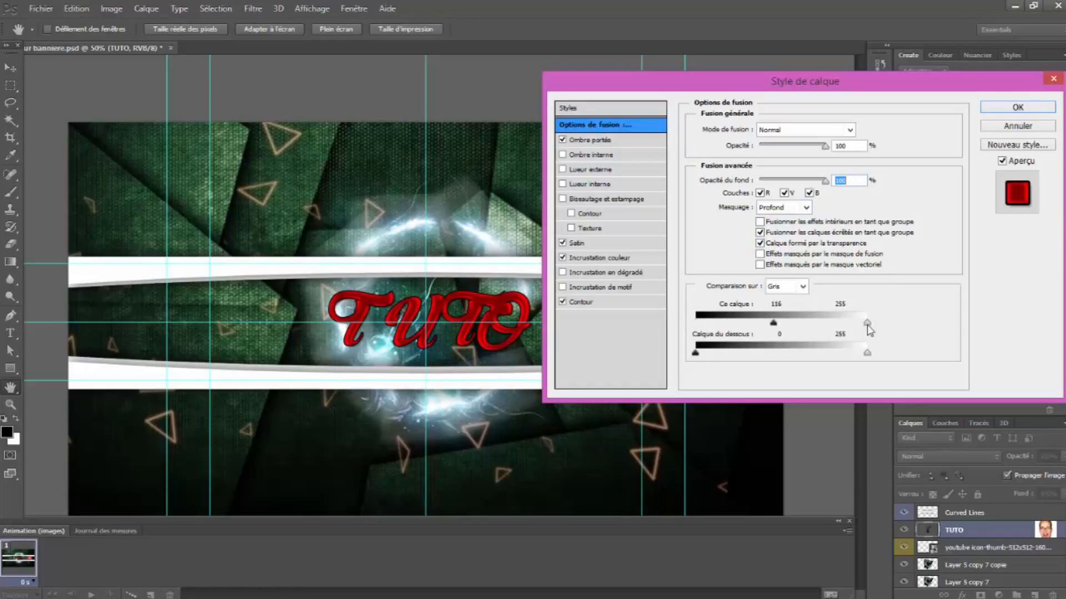
left_click_drag(867, 325, 822, 325)
left_click_drag(868, 356, 821, 368)
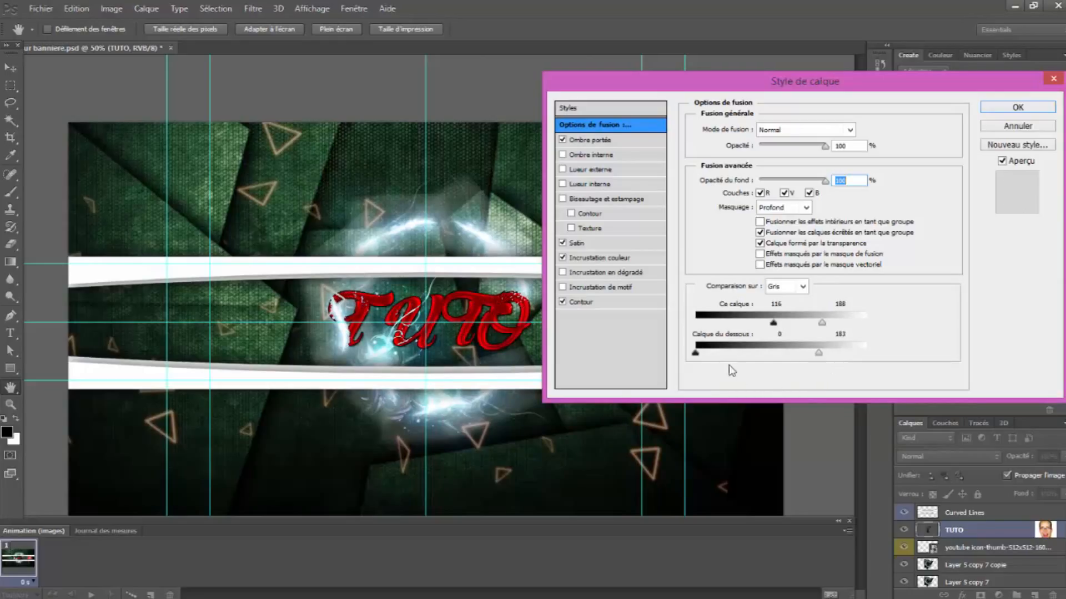
mouse_move(701, 360)
left_mouse_down()
mouse_move(731, 358)
mouse_move(712, 356)
left_mouse_up()
left_click_drag(825, 324, 869, 323)
left_click_drag(772, 324, 645, 316)
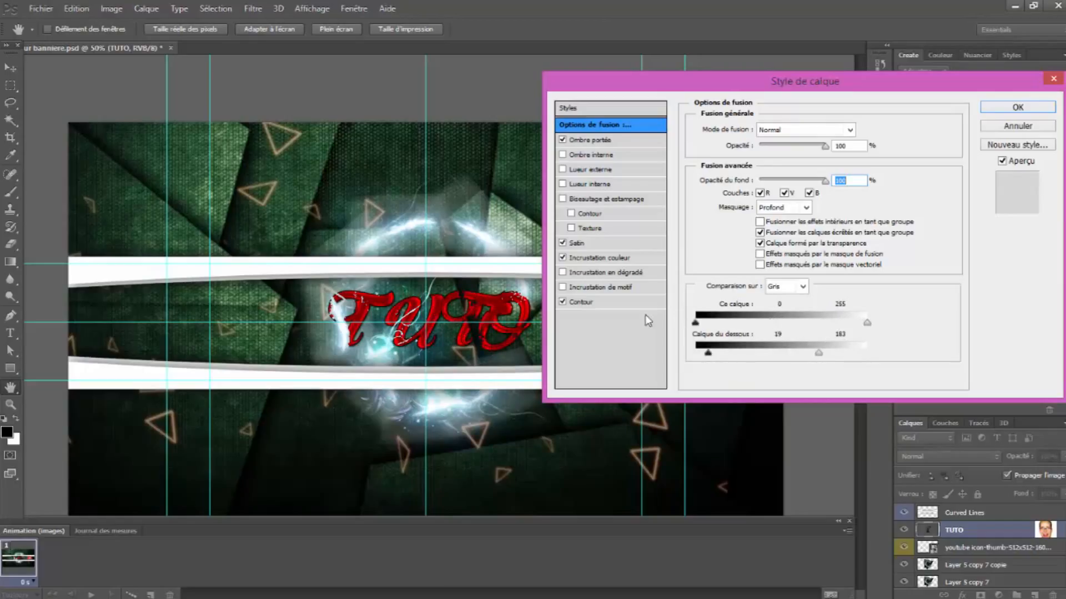
Try lowering the underlying layer's upper blending limit for the Rouge channel and restore it to 255
left_click(789, 290)
left_click(780, 305)
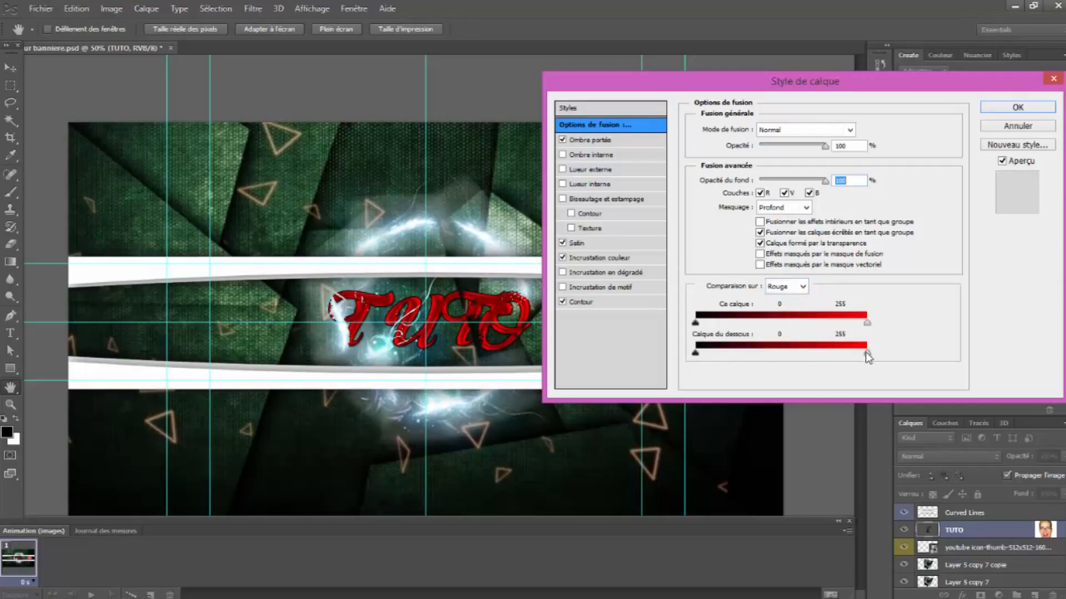
left_click_drag(866, 352, 798, 347)
left_click_drag(794, 356, 927, 351)
Set the underlying layer's upper blending limit for the Bleu channel to 163 and apply the TUTO layer style
left_click(767, 289)
left_click(773, 322)
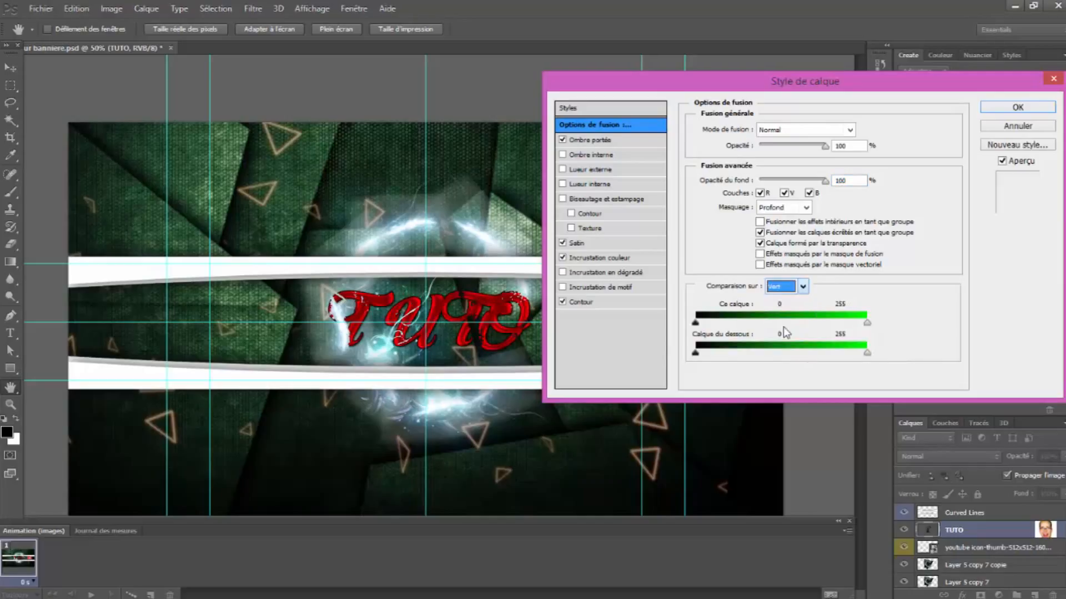
left_click(785, 286)
left_click(773, 333)
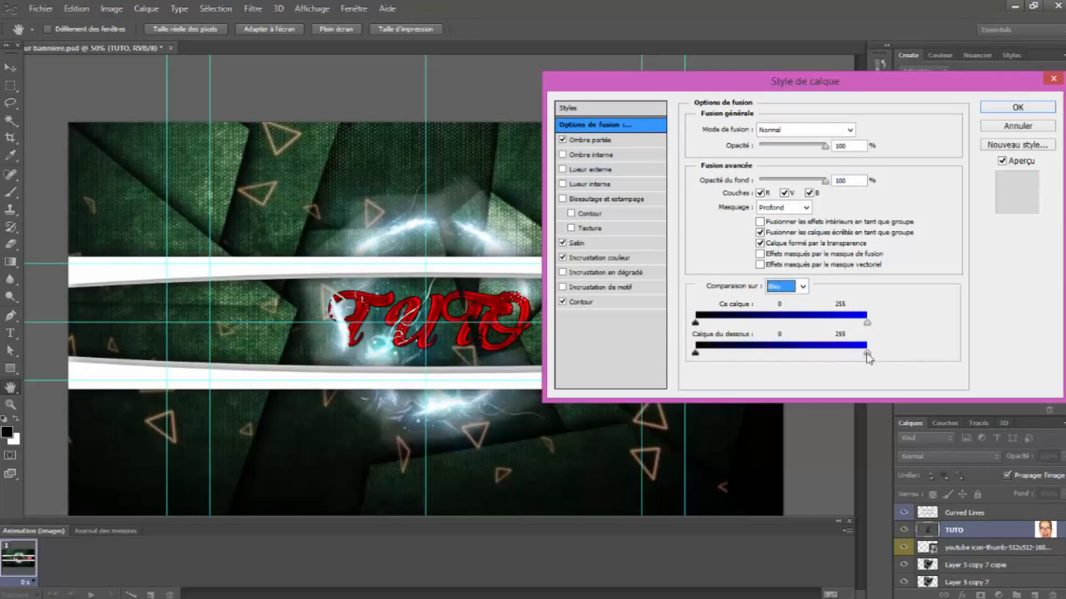
left_click_drag(868, 354, 806, 352)
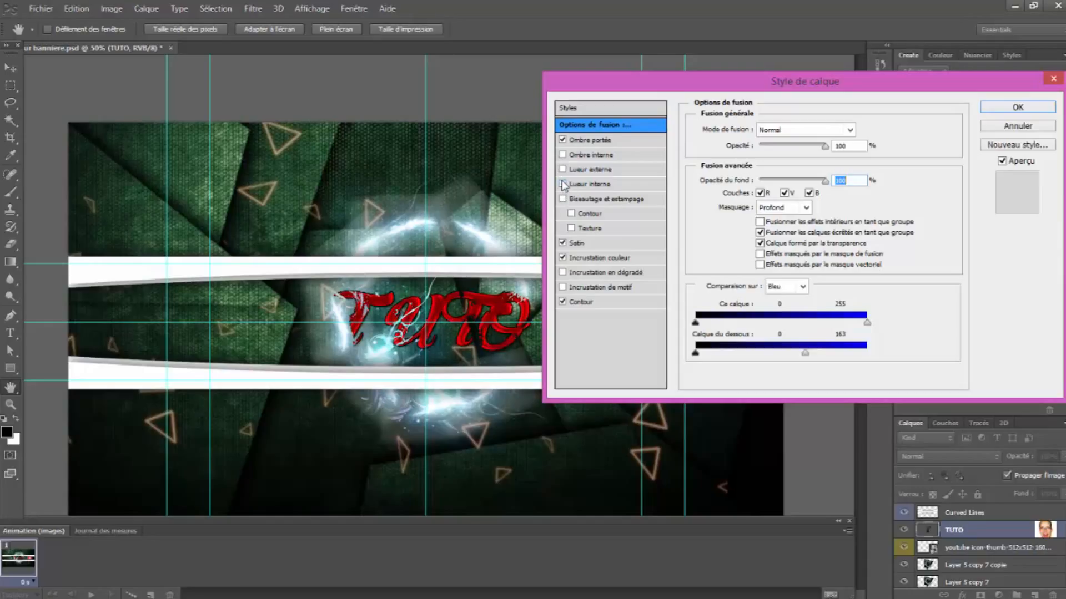
left_click(562, 258)
left_click(562, 243)
left_click(1017, 107)
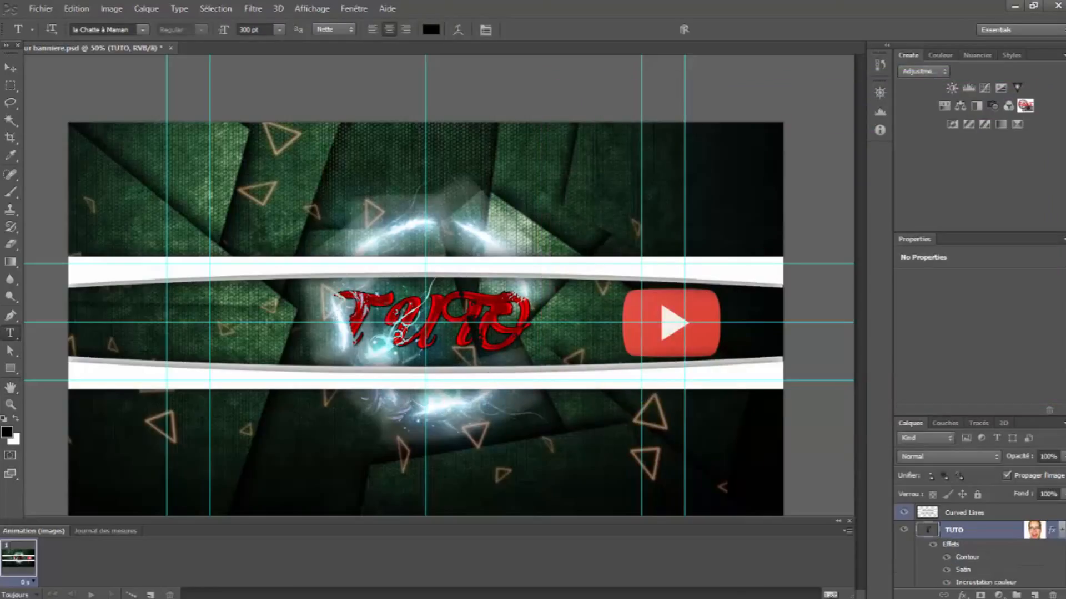
Move the TUTO text slightly to the right within the band
left_click(10, 67)
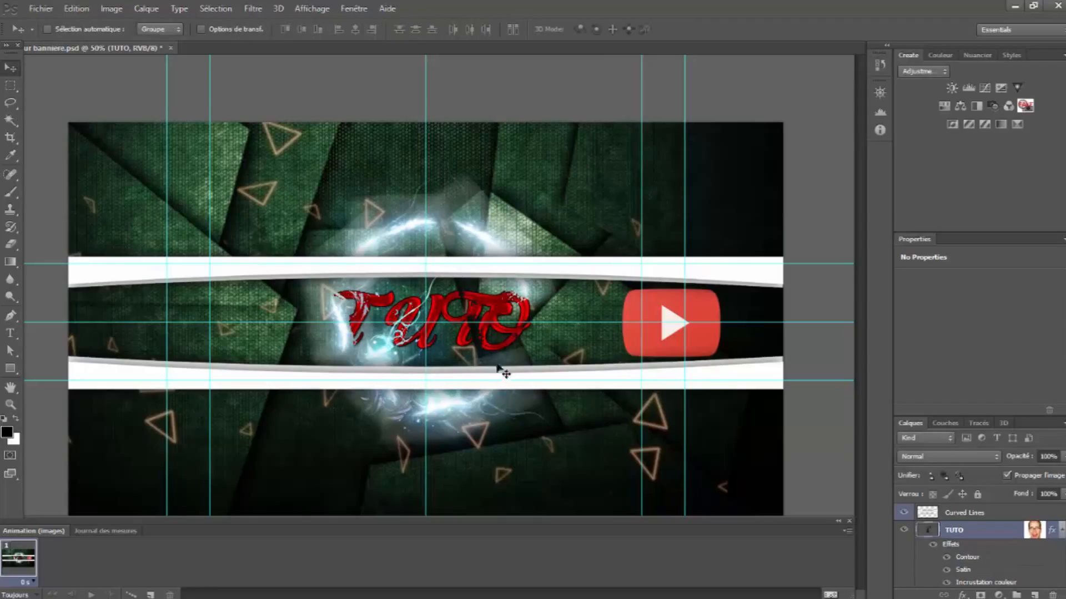
mouse_move(478, 345)
left_mouse_down()
mouse_move(533, 414)
mouse_move(527, 351)
mouse_move(497, 402)
mouse_move(482, 345)
left_mouse_up()
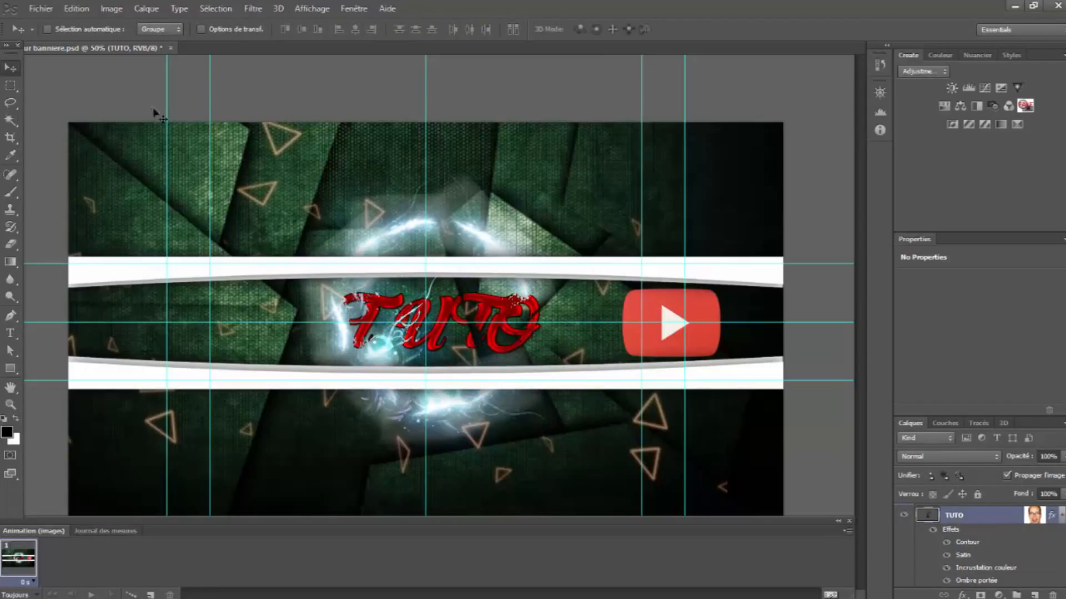
Set the TUTO text's font size to 280 pt and shift the text slightly left within the band
left_click(10, 333)
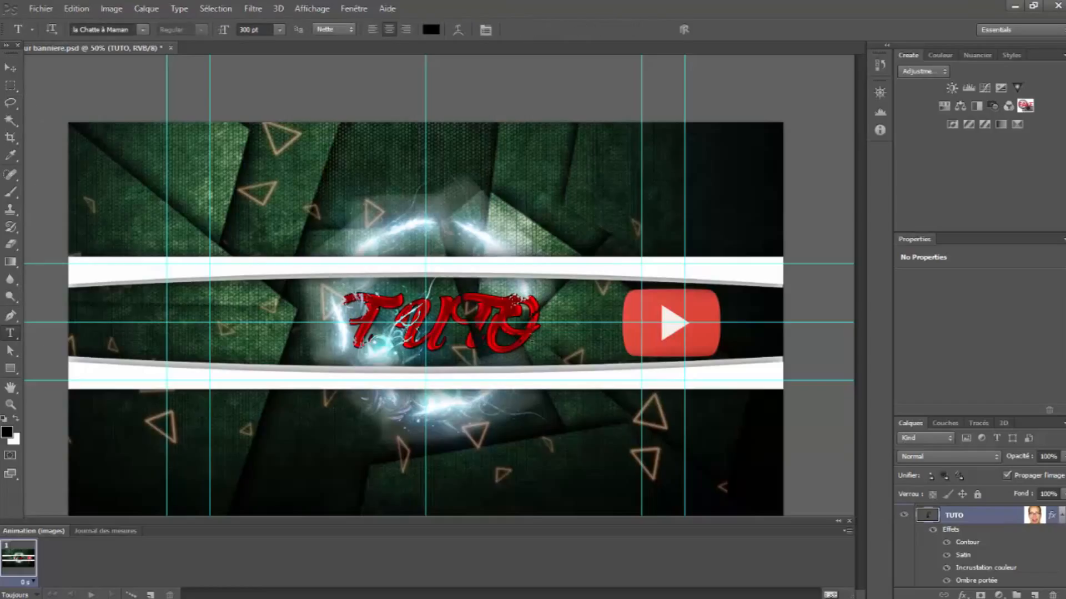
left_click(345, 341)
key("ctrl+a")
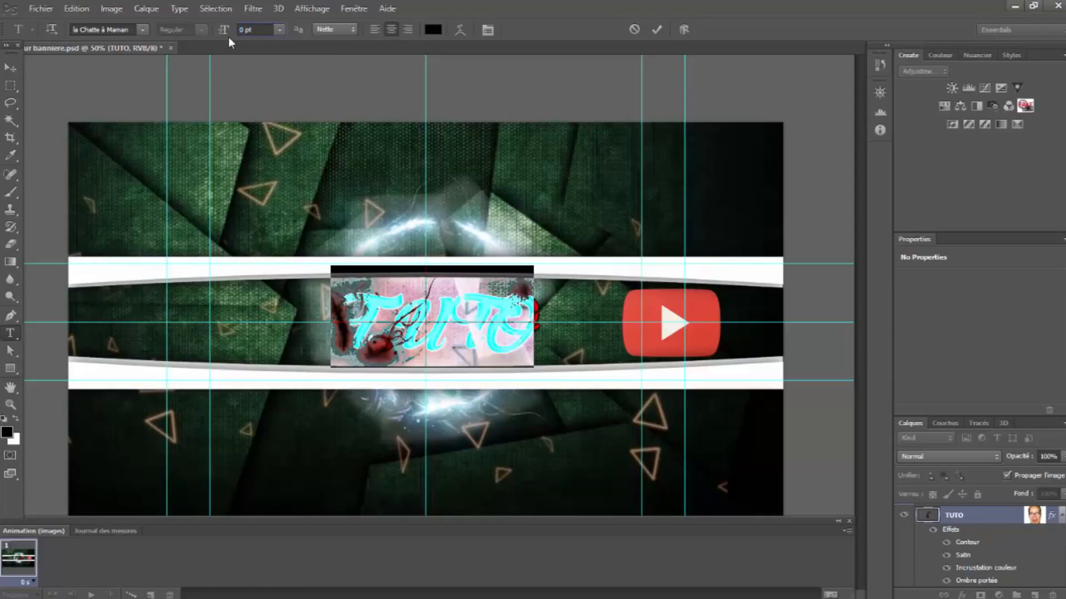
type("20")
key("Return")
key("Return")
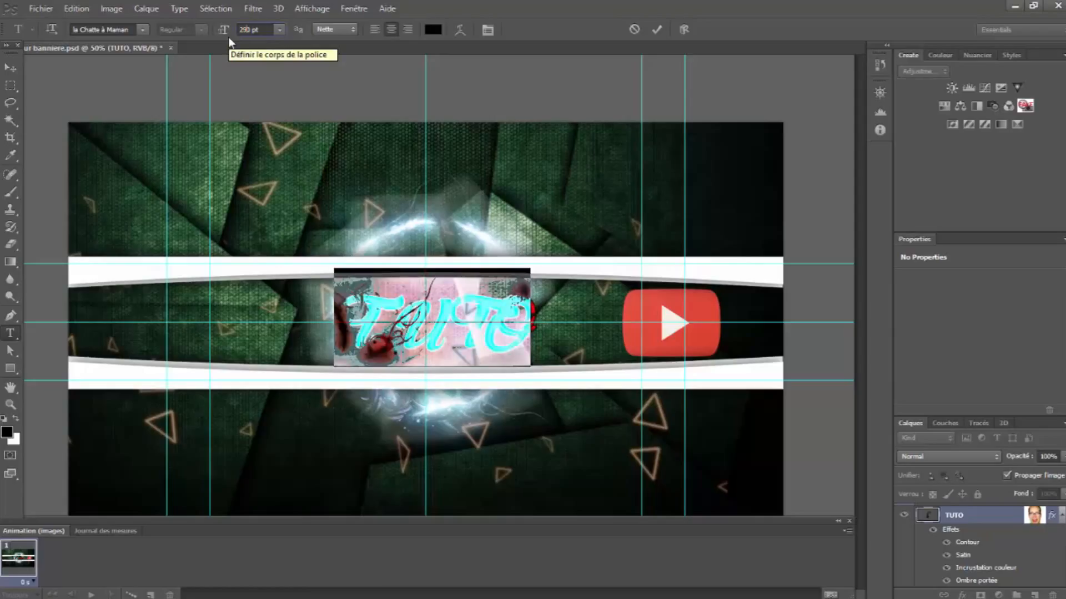
type("280")
key("Return")
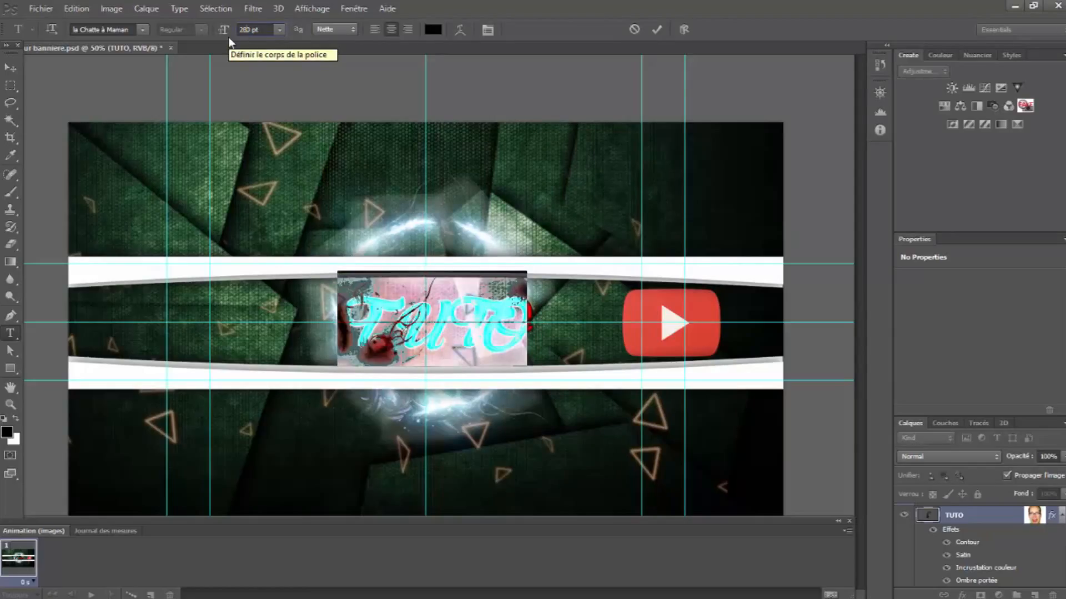
key("ctrl+Return")
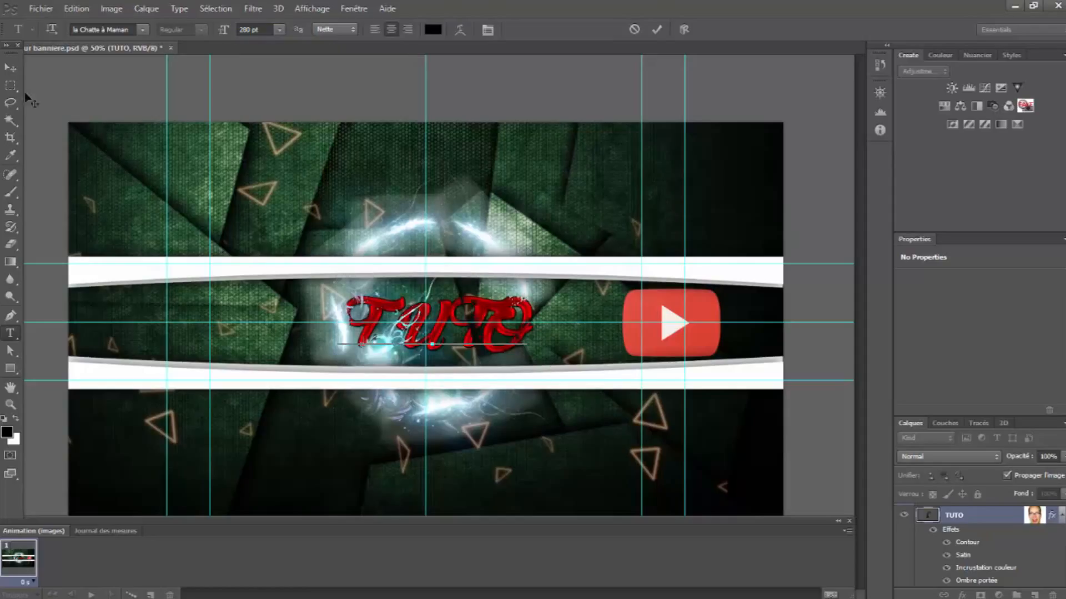
left_click(10, 67)
left_click_drag(453, 332, 458, 335)
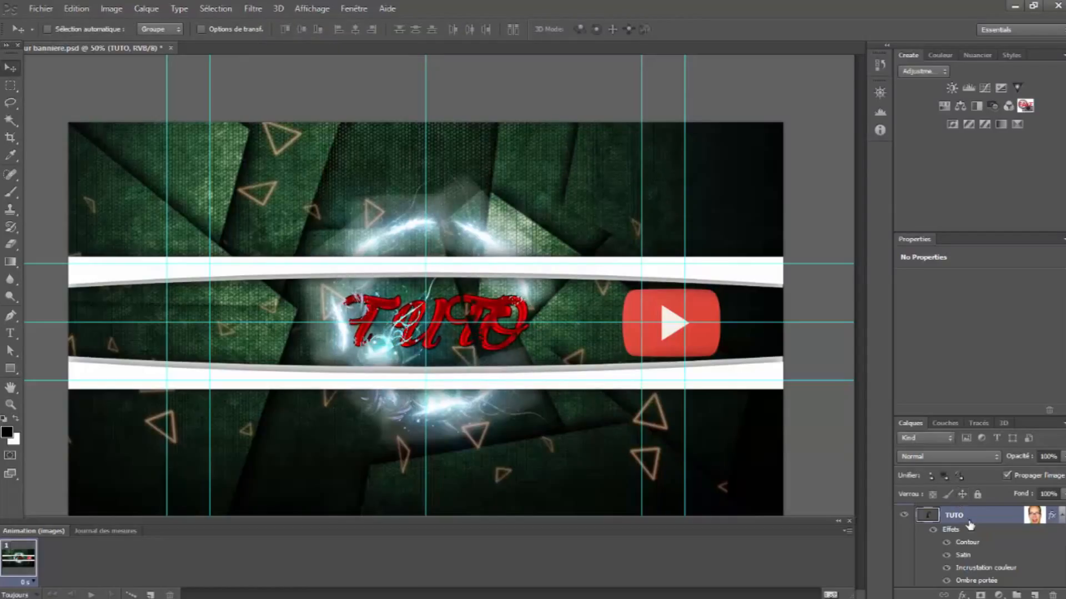
Open the TUTO layer's blending options and compare the text with Incrustation couleur, Satin, Contour and Ombre portée switched off and on
mouse_move(965, 524)
left_mouse_down()
mouse_move(974, 536)
mouse_move(977, 512)
left_mouse_up()
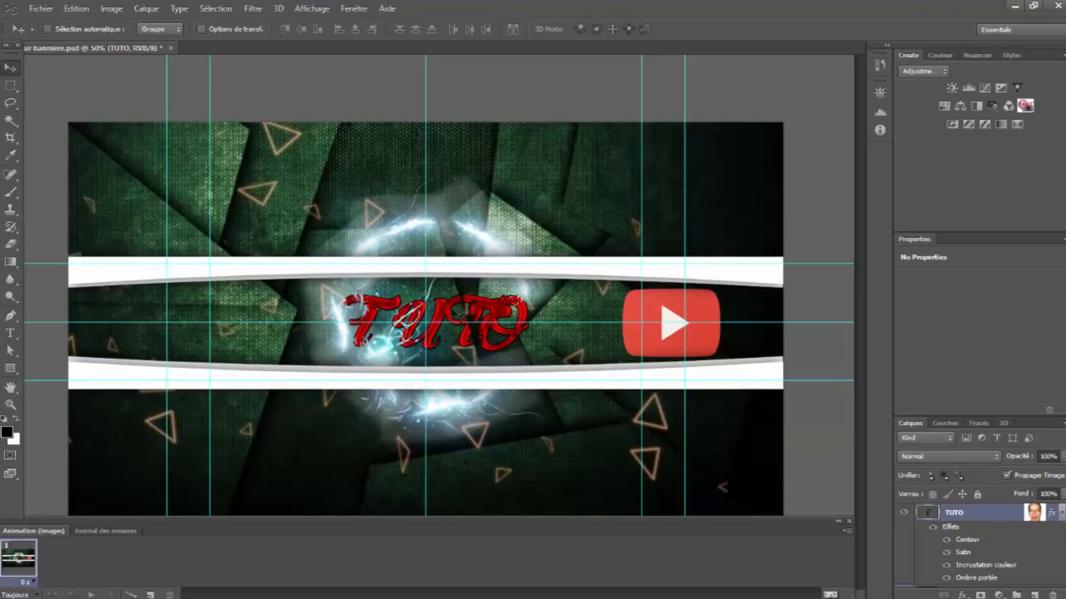
right_click(977, 510)
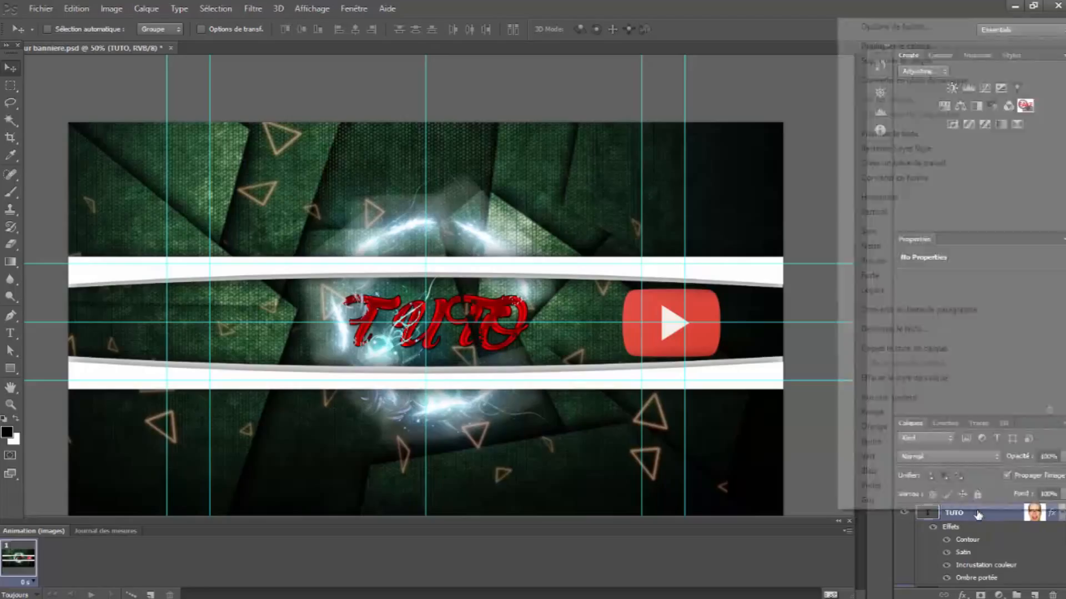
left_click(895, 26)
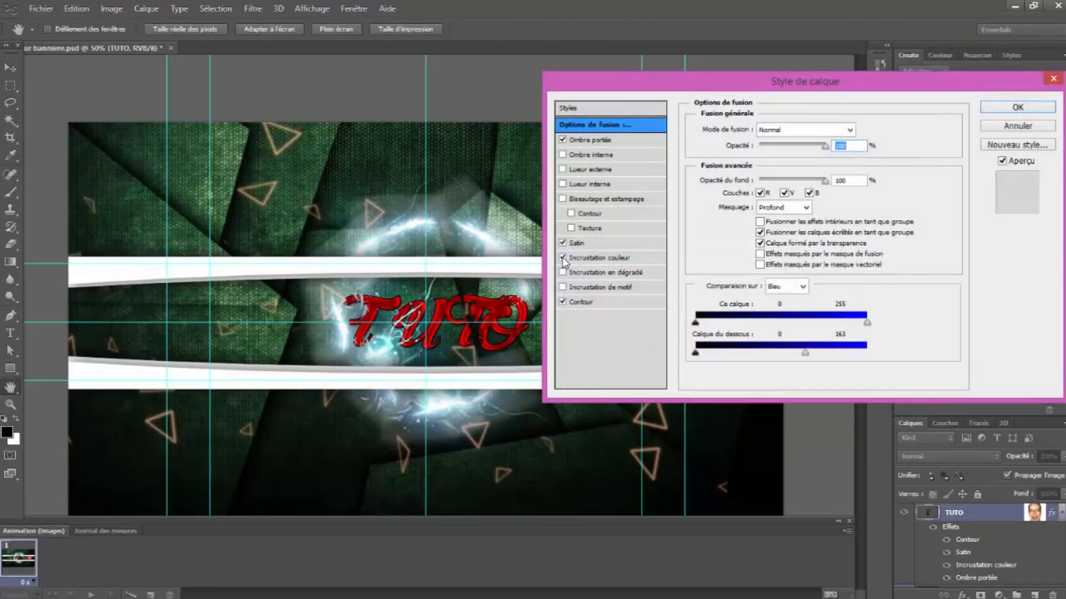
left_click(563, 258)
left_click(563, 258)
left_click(563, 244)
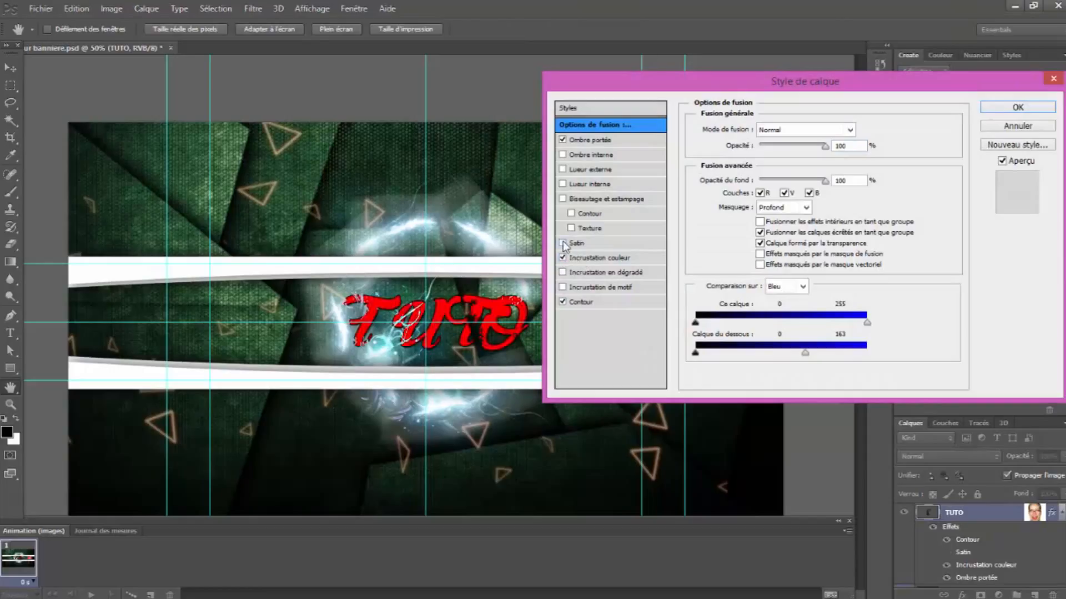
left_click(563, 244)
left_click(563, 302)
left_click(563, 302)
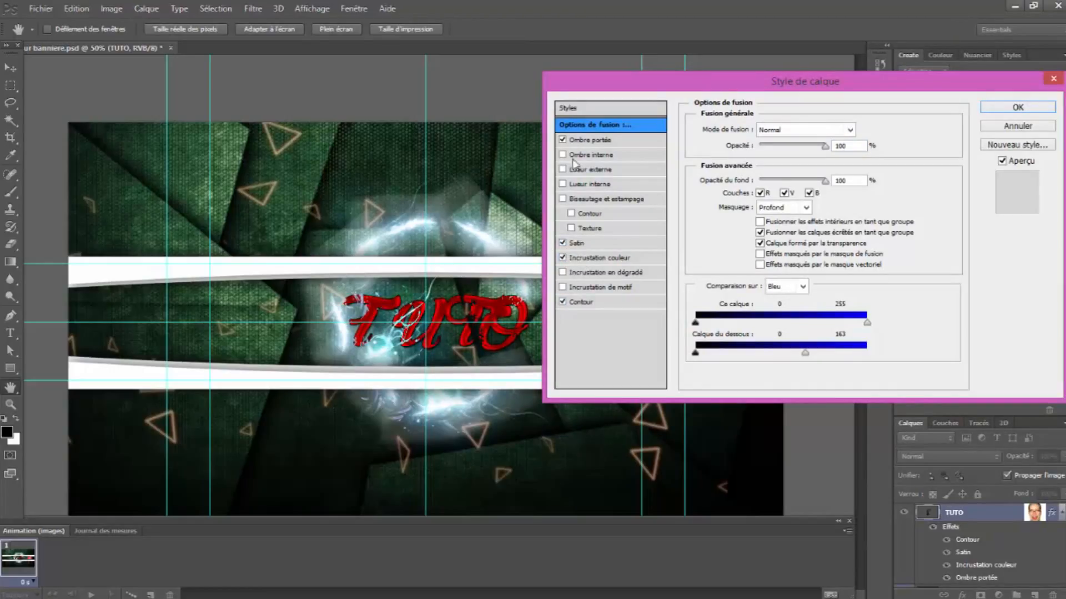
left_click(563, 140)
Reset the underlying layer's blending range to 0–255 for both the Bleu and Gris channels and apply the TUTO layer style
left_click_drag(803, 359, 903, 369)
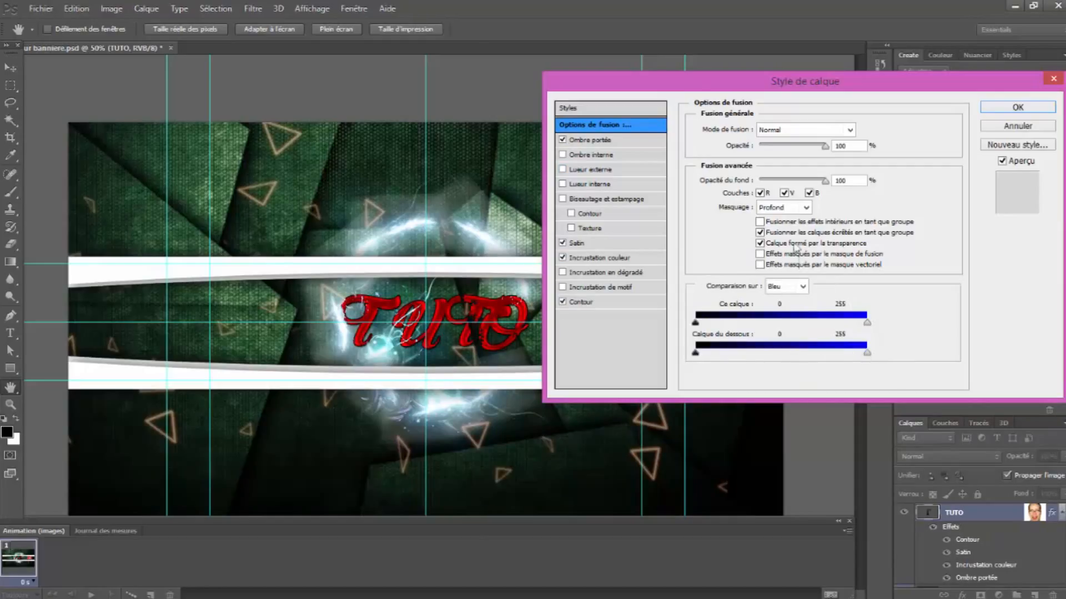
left_click(786, 286)
left_click(780, 298)
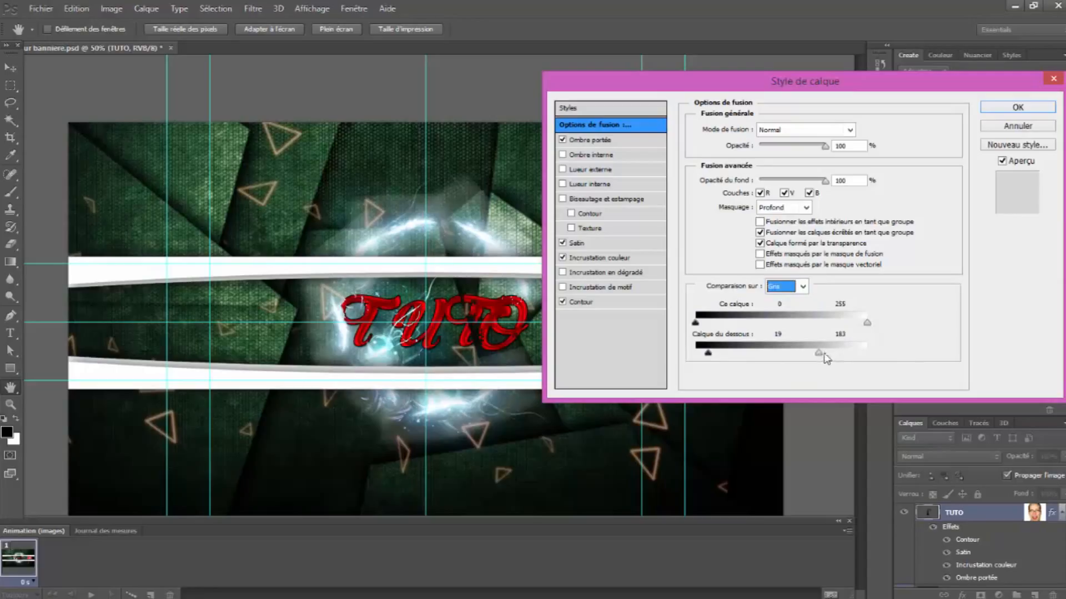
left_click_drag(825, 356, 926, 359)
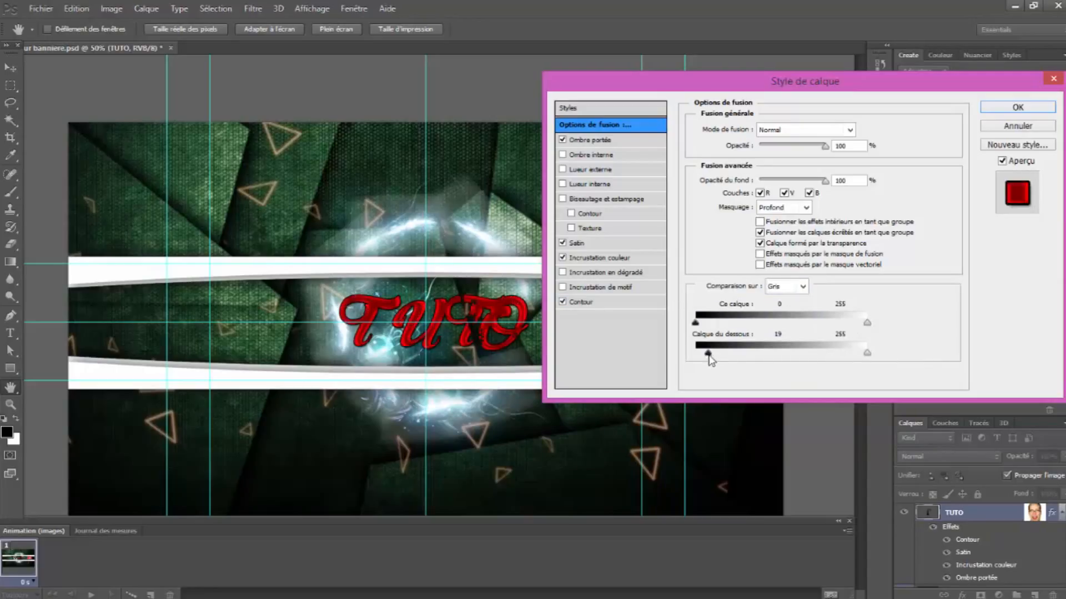
left_click_drag(708, 355, 575, 360)
left_click(1006, 109)
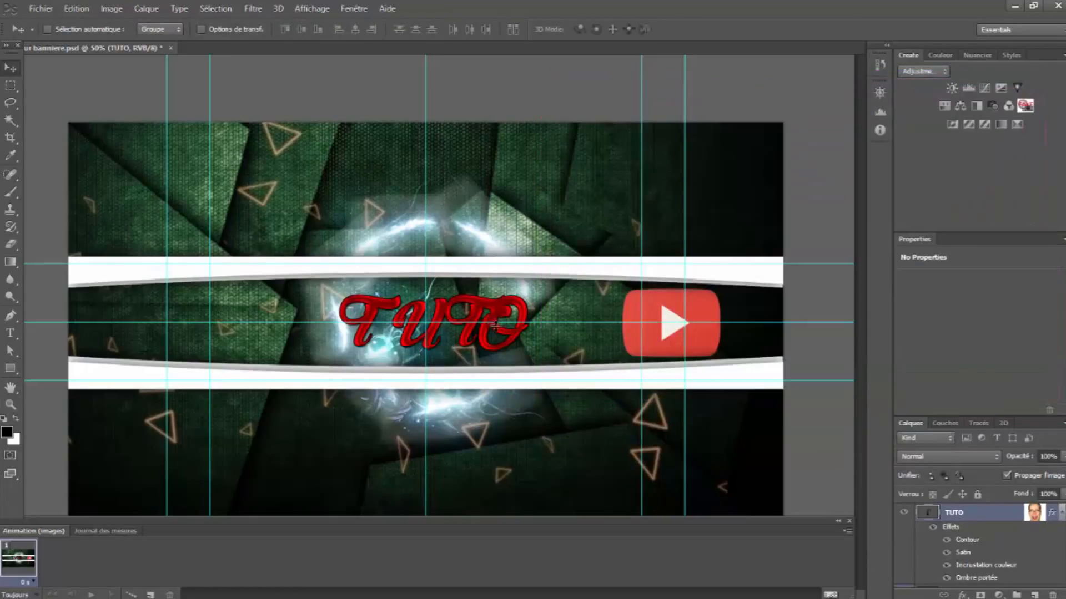
left_click_drag(494, 322, 495, 320)
Put the TUTO layer in a new layer group, collapse the group and name it TEXT
left_click(1016, 590)
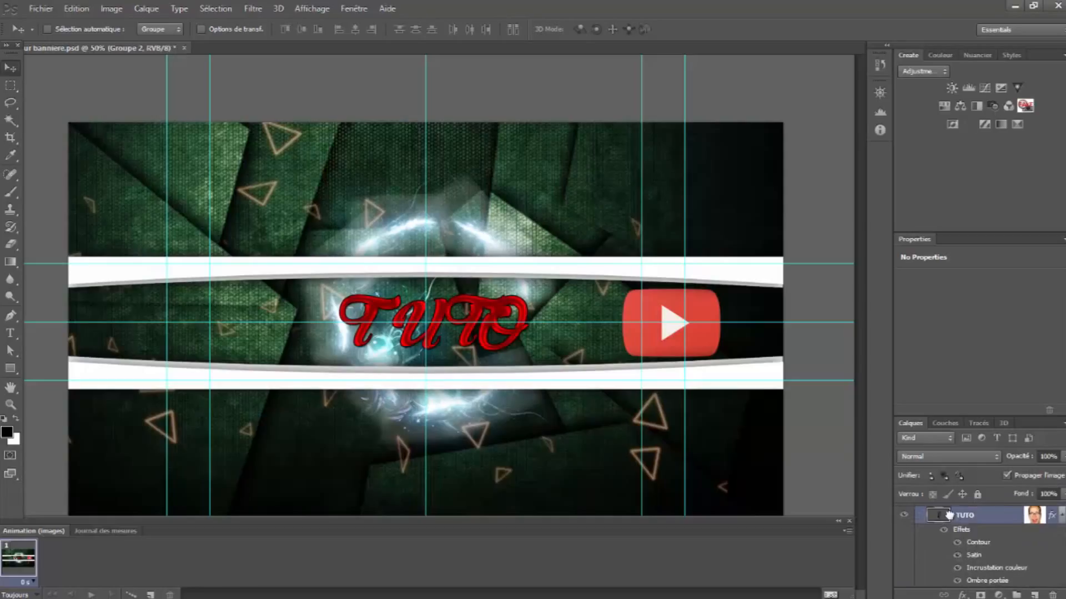
left_click(949, 515)
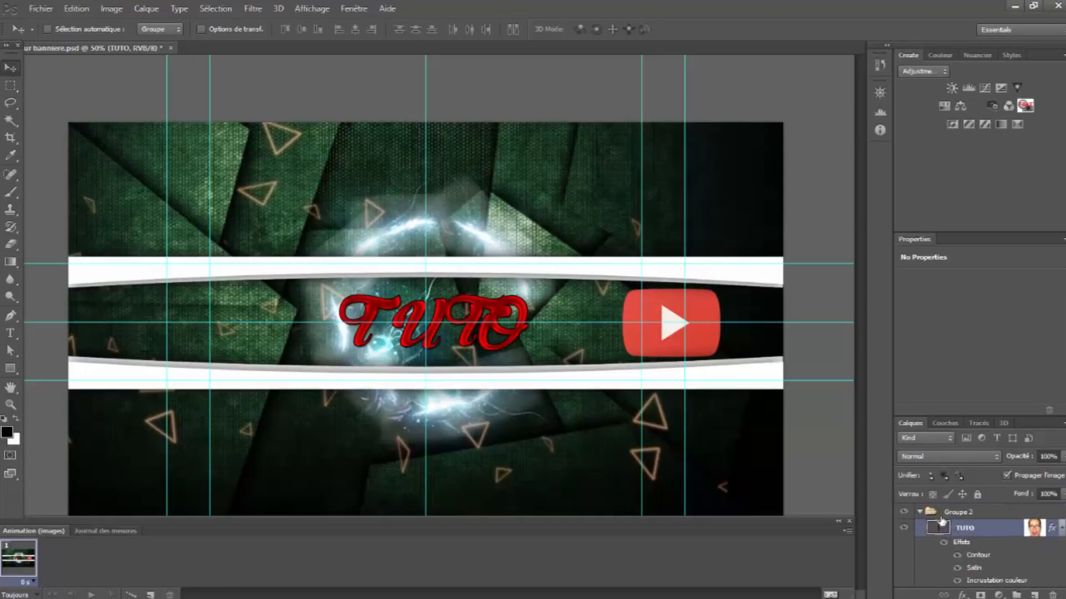
left_click(920, 512)
double_click(958, 511)
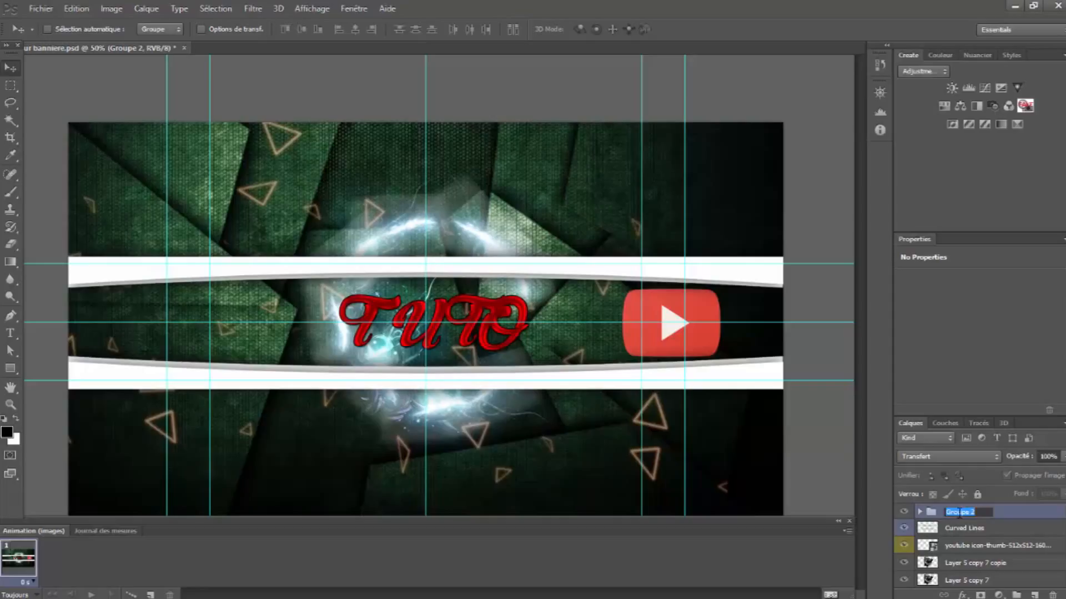
type("TEXT")
key("Return")
Create a second group below TEXT and move Curved Lines, the YouTube icon, both Layer 5 copy 7 layers and Triangulos1 into it
left_click(1016, 595)
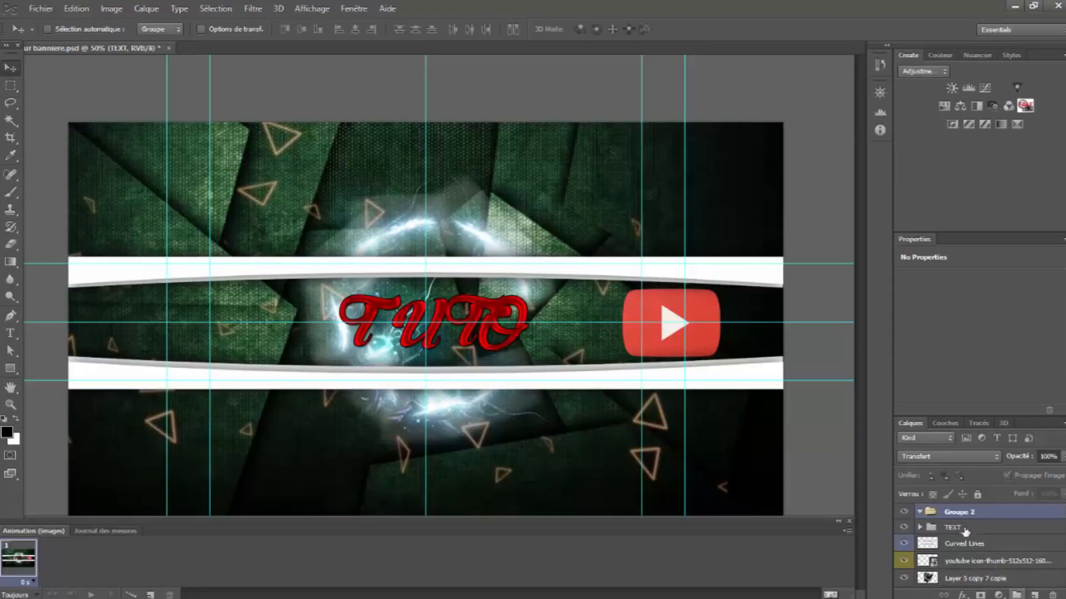
left_click_drag(961, 513, 980, 528)
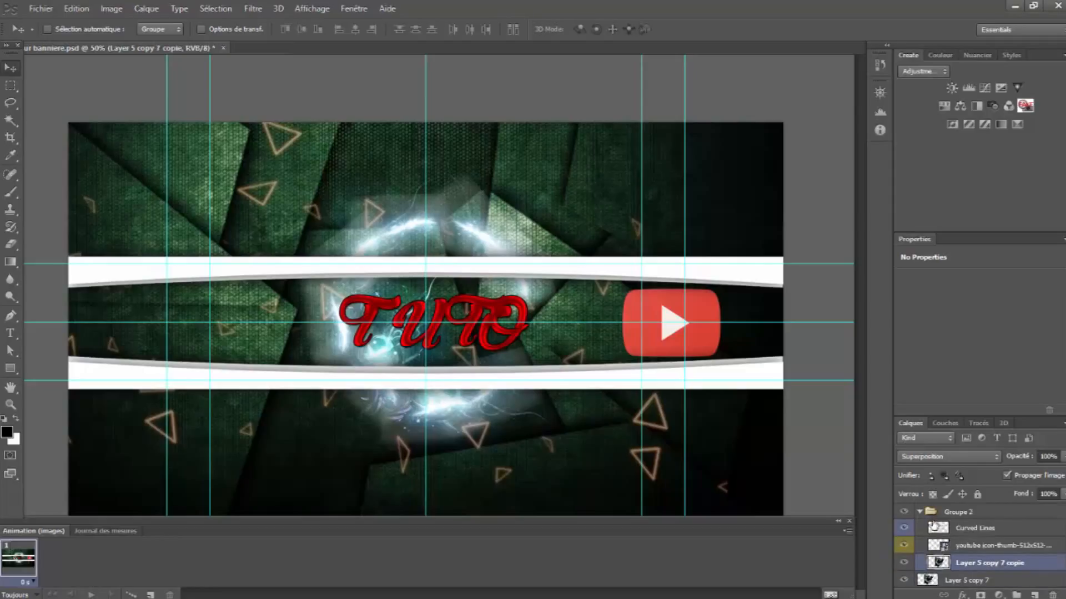
left_click(921, 513)
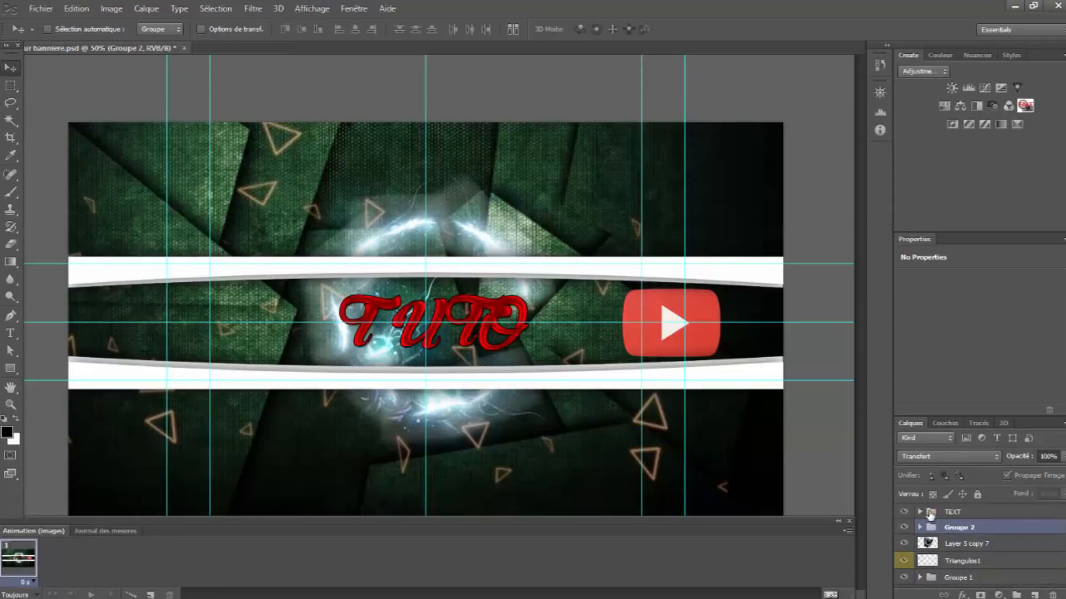
left_click(904, 544)
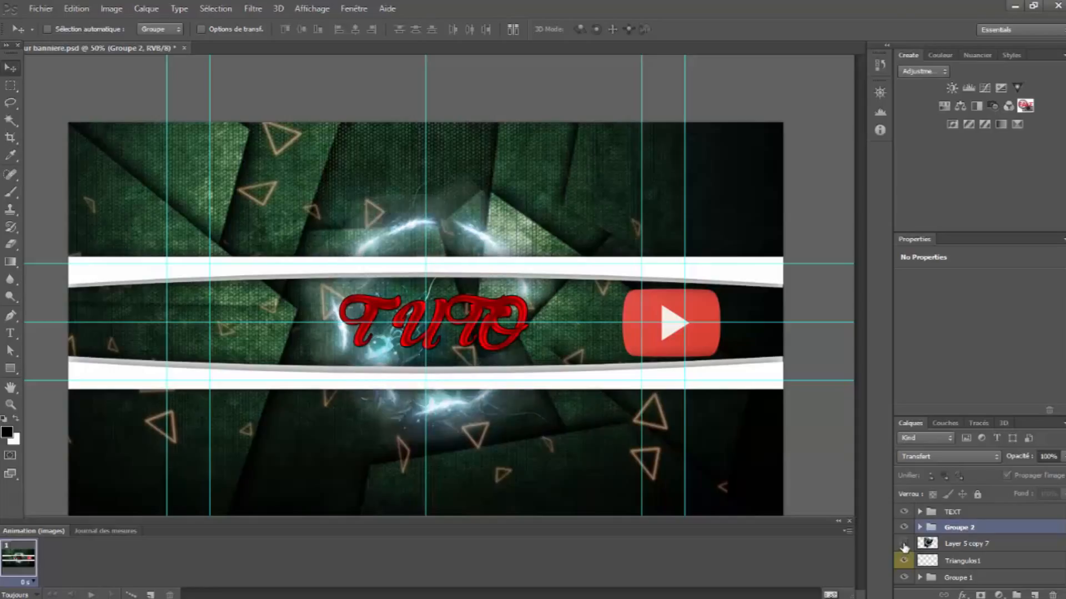
left_click(905, 545)
left_click_drag(957, 550, 973, 528)
Rename the new group holding the decorative layers as BASARD
double_click(966, 528)
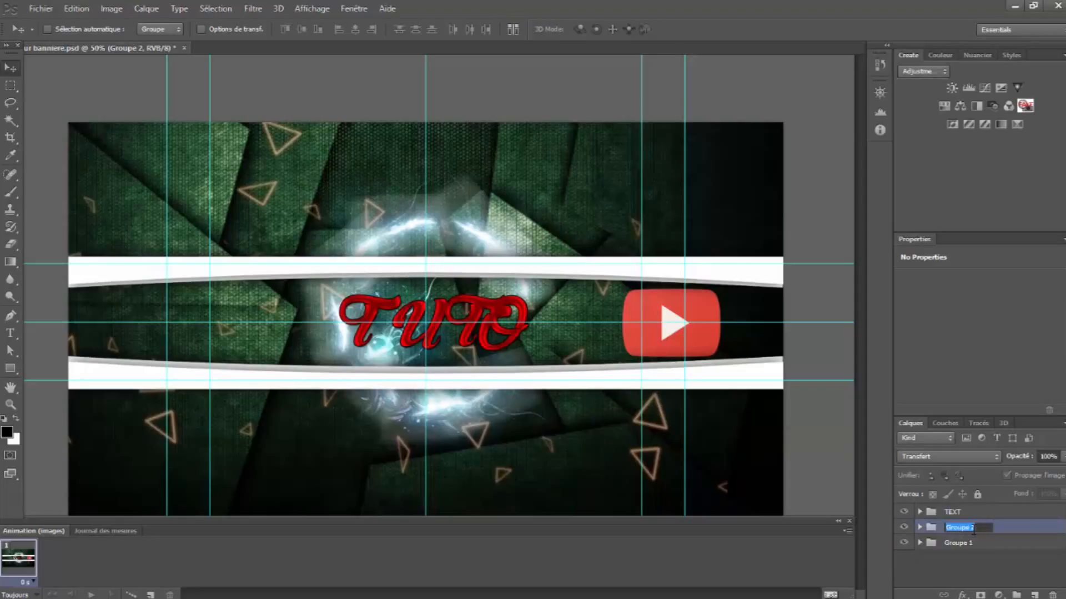
type("BASARD")
key("Return")
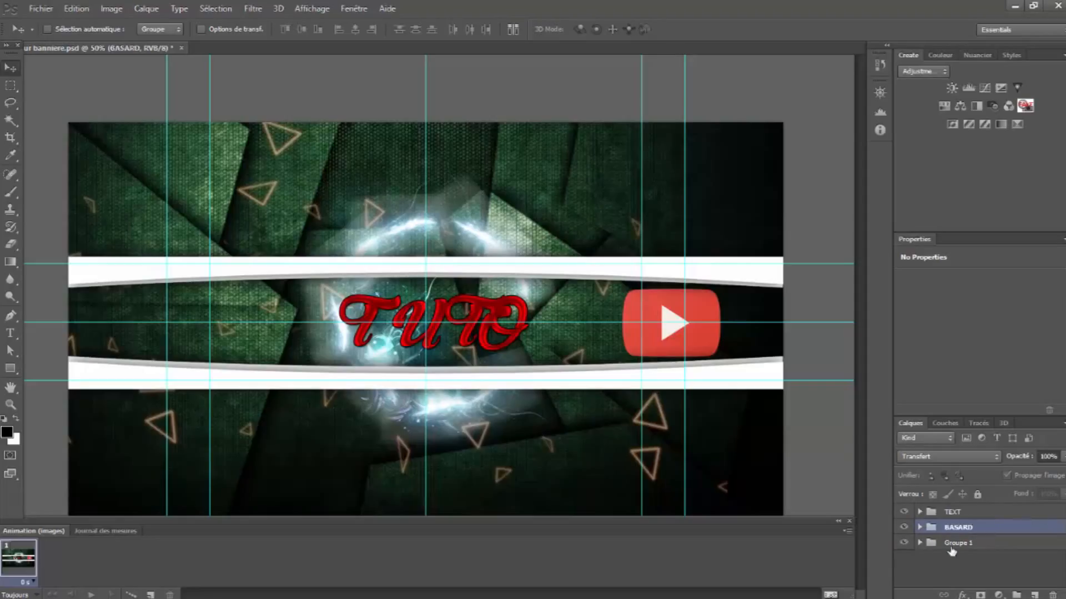
Rename the Groupe 1 layer group as Template and deselect all layers
left_click(960, 543)
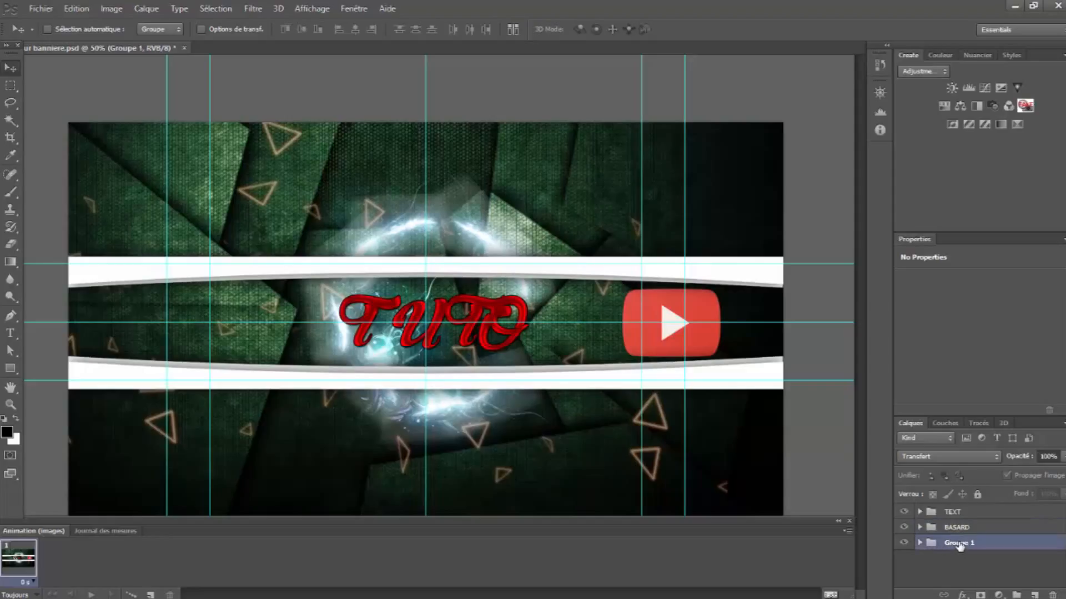
double_click(960, 544)
type("Template")
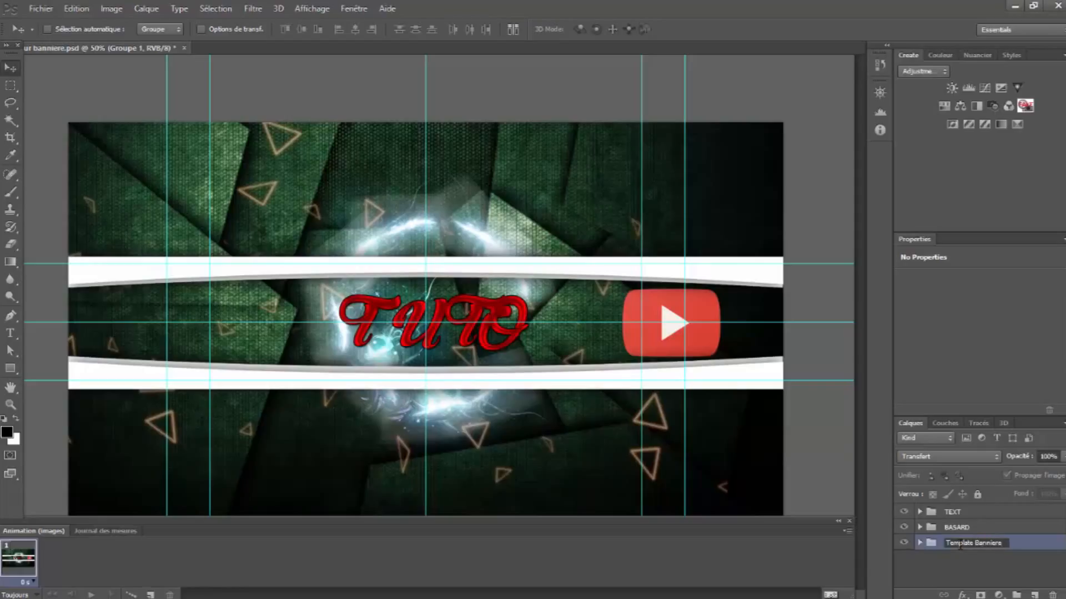
key("Return")
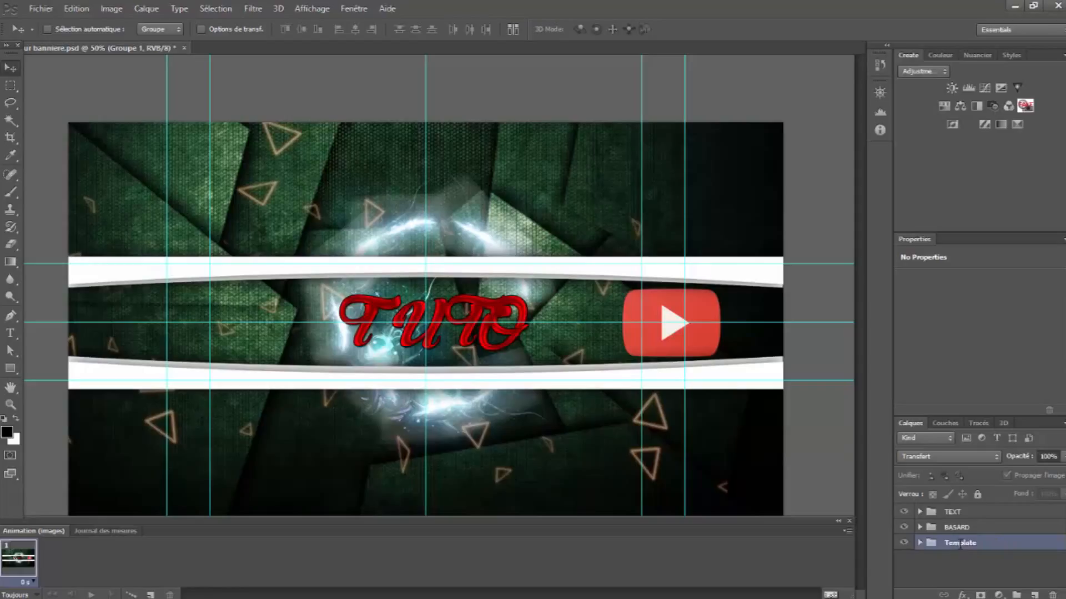
left_click(1006, 572)
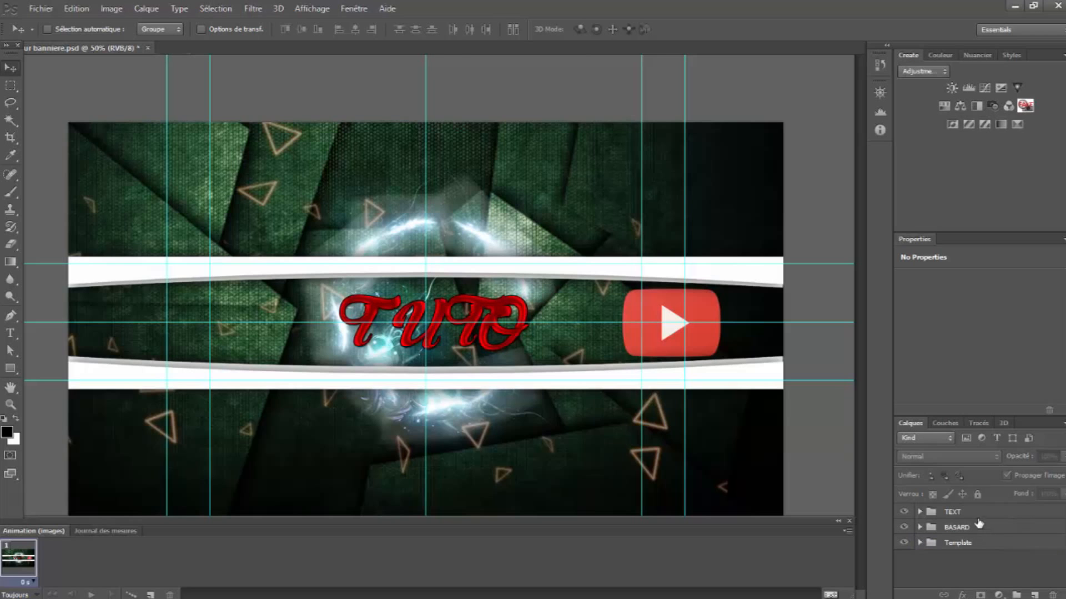
Open the banner in the save-for-web export as PNG-24 and inspect the preview around the TUTO title and shockwave
left_click(22, 10)
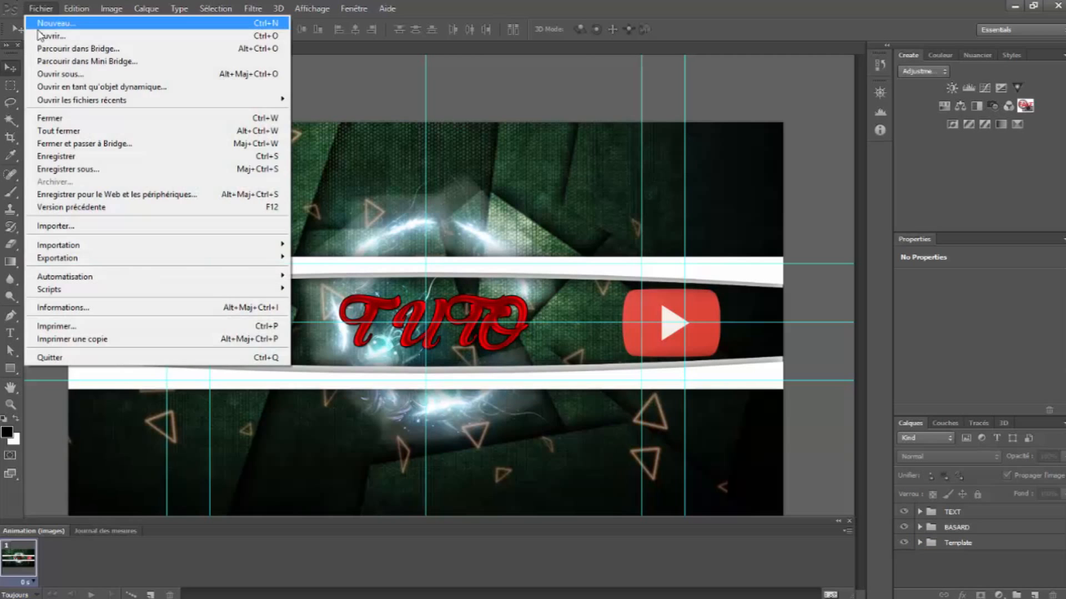
left_click(94, 196)
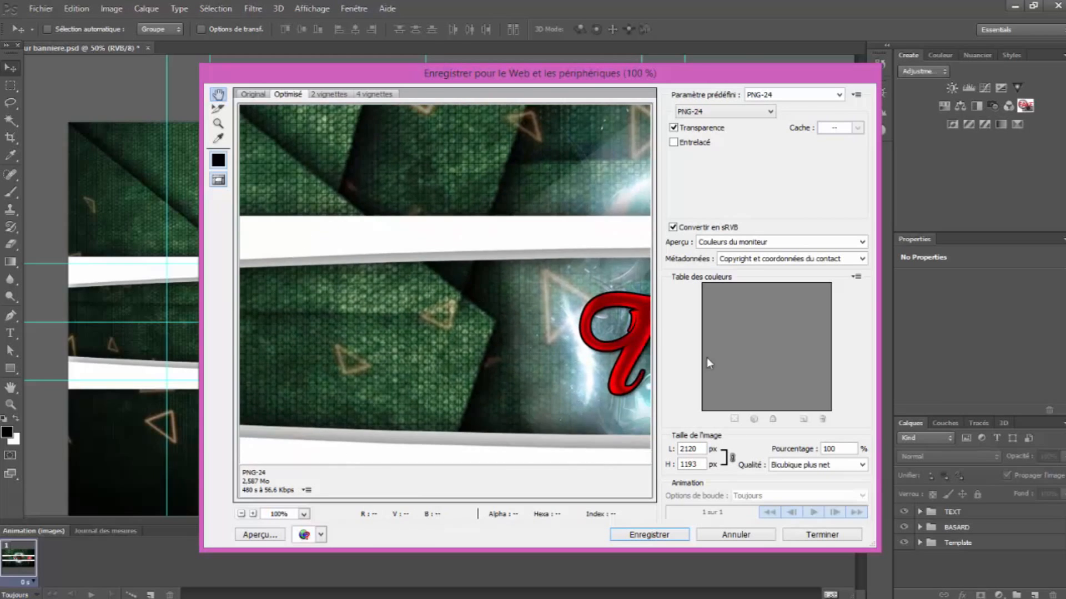
left_click_drag(639, 344, 448, 359)
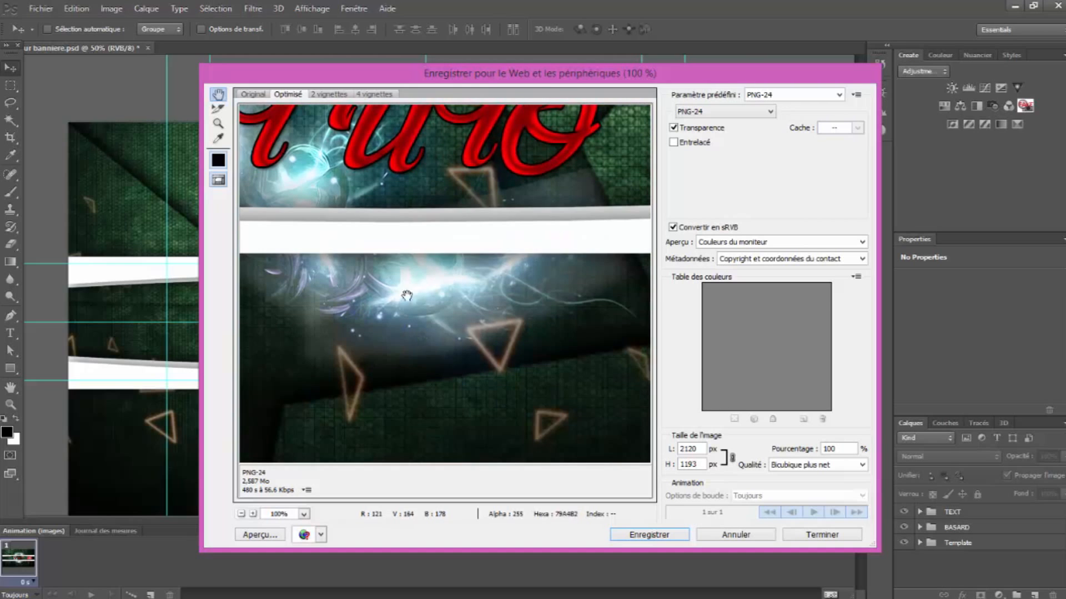
left_click_drag(407, 296, 430, 383)
Save the optimized PNG-24 banner as VotreTEXT in the Speed D'art YouTube folder on the desktop
left_click(649, 535)
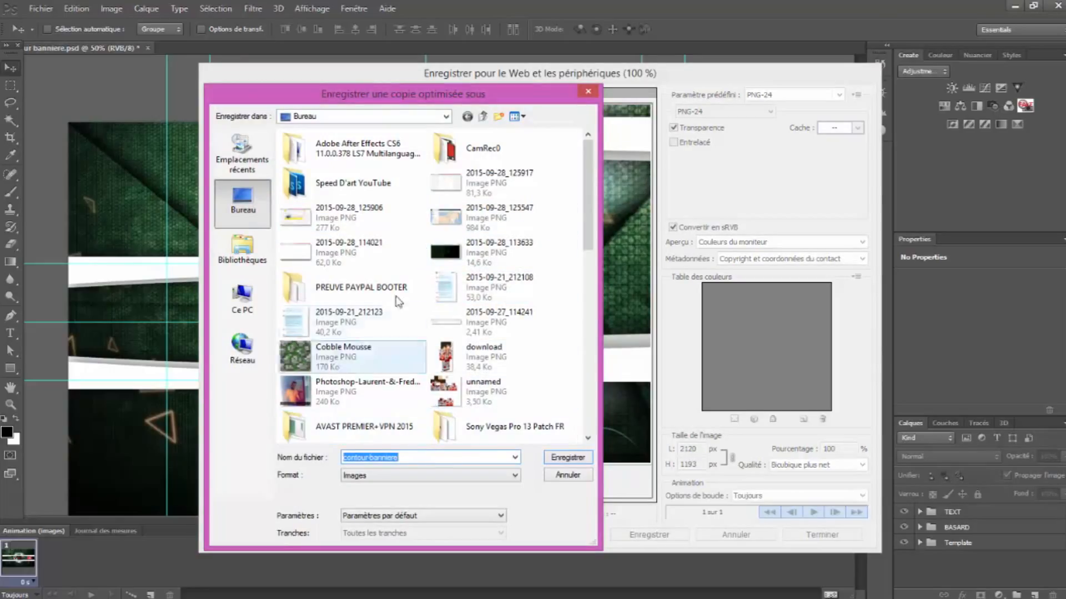
double_click(369, 190)
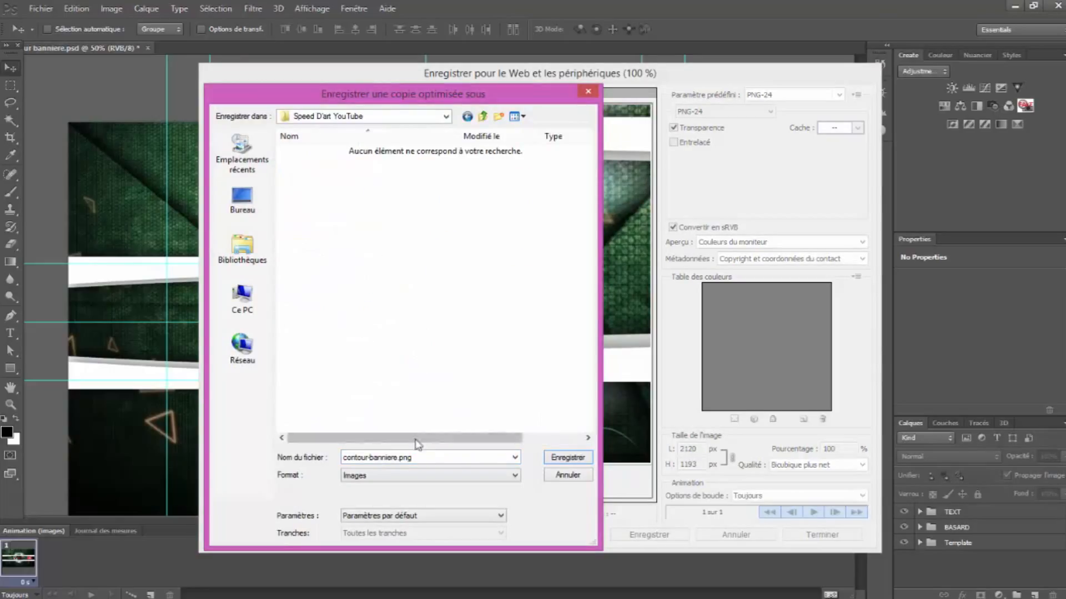
double_click(437, 459)
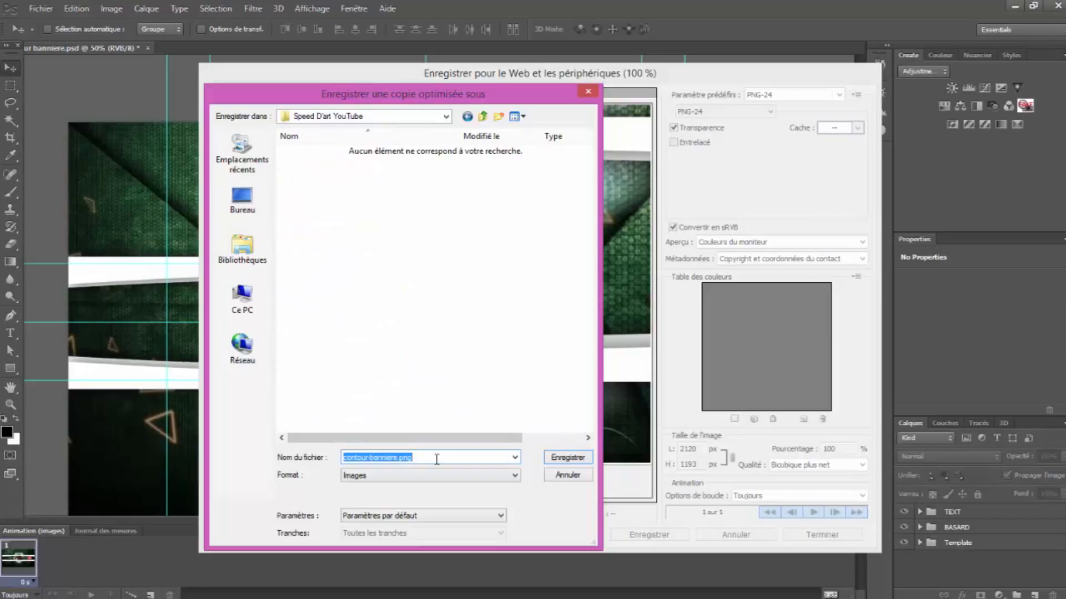
type("dcork")
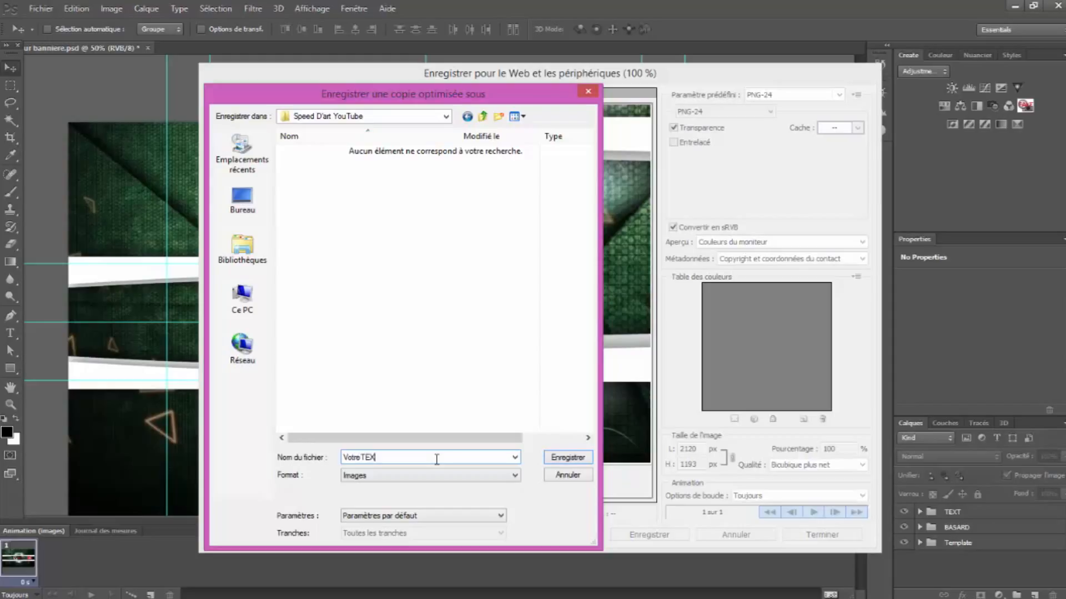
left_click(580, 459)
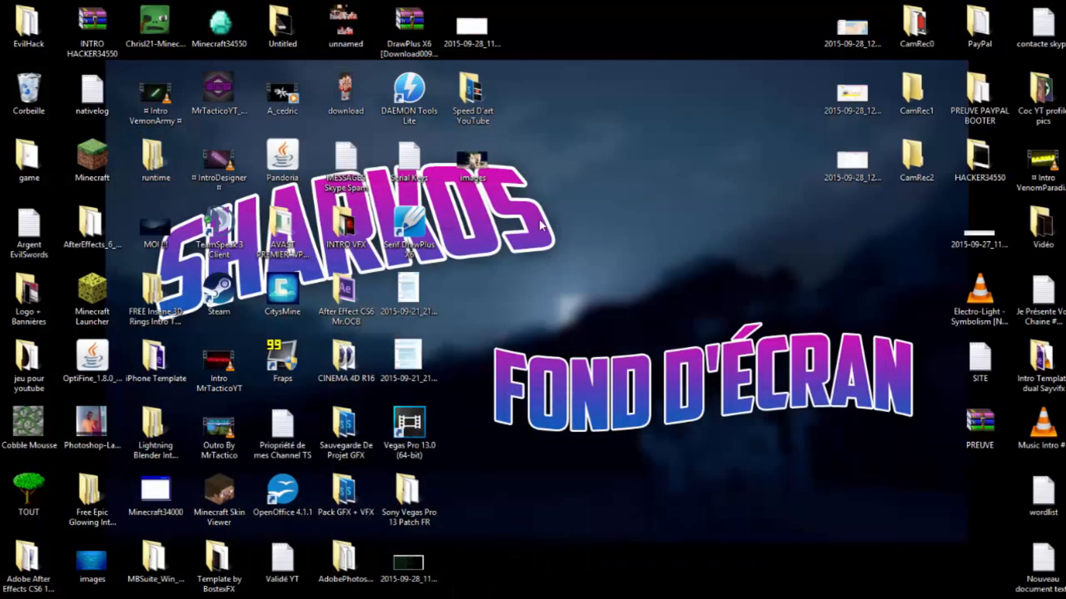
Switch to the Windows desktop, maximize the Speed D'art YouTube folder and open the exported VotreTEXT image in the photo viewer
double_click(473, 91)
left_click_drag(475, 42, 475, 2)
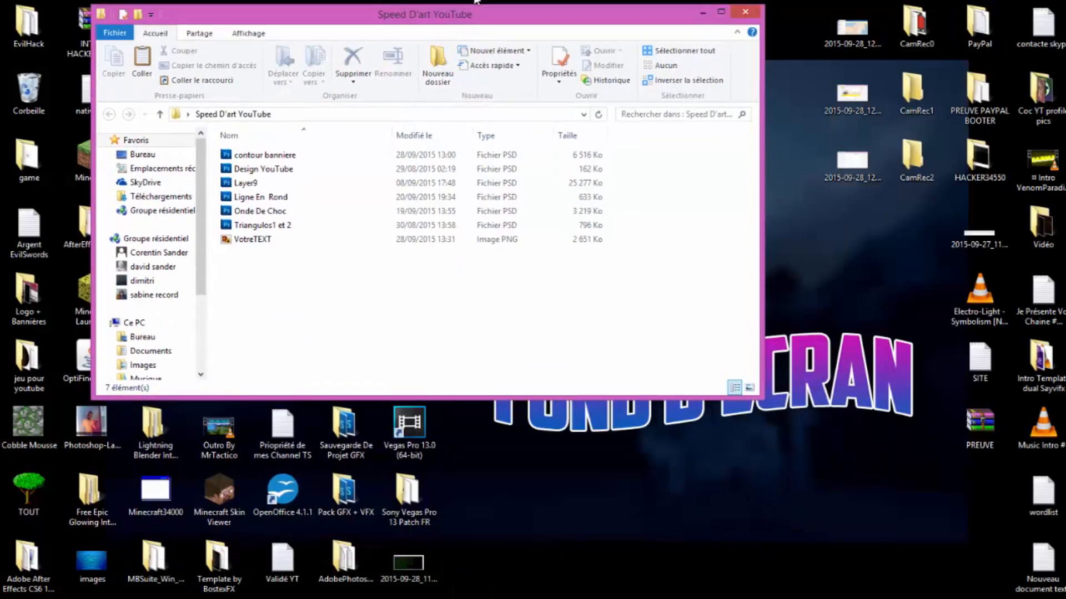
left_click(159, 234)
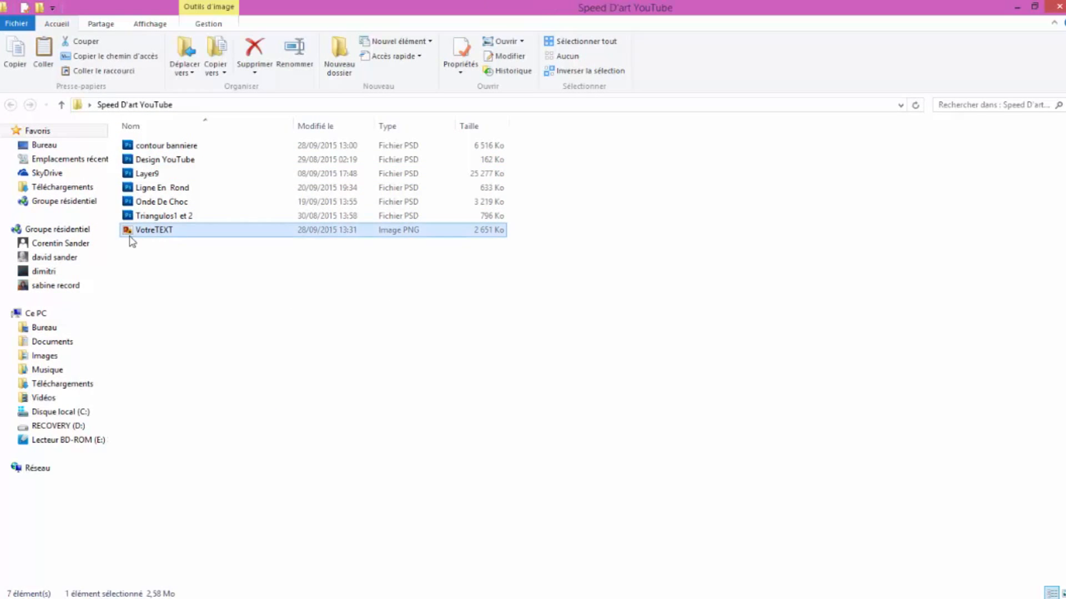
double_click(159, 234)
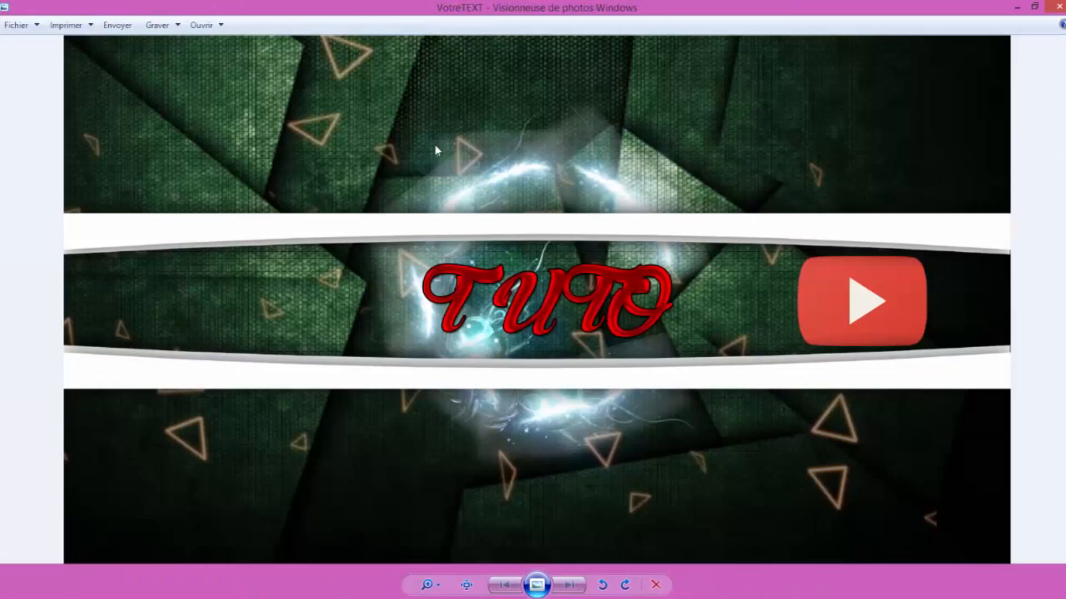
Examine the exported banner up close around the TUTO title, the shockwave and the YouTube icon, ending with the whole image in view
scroll(630, 218, "up", 5)
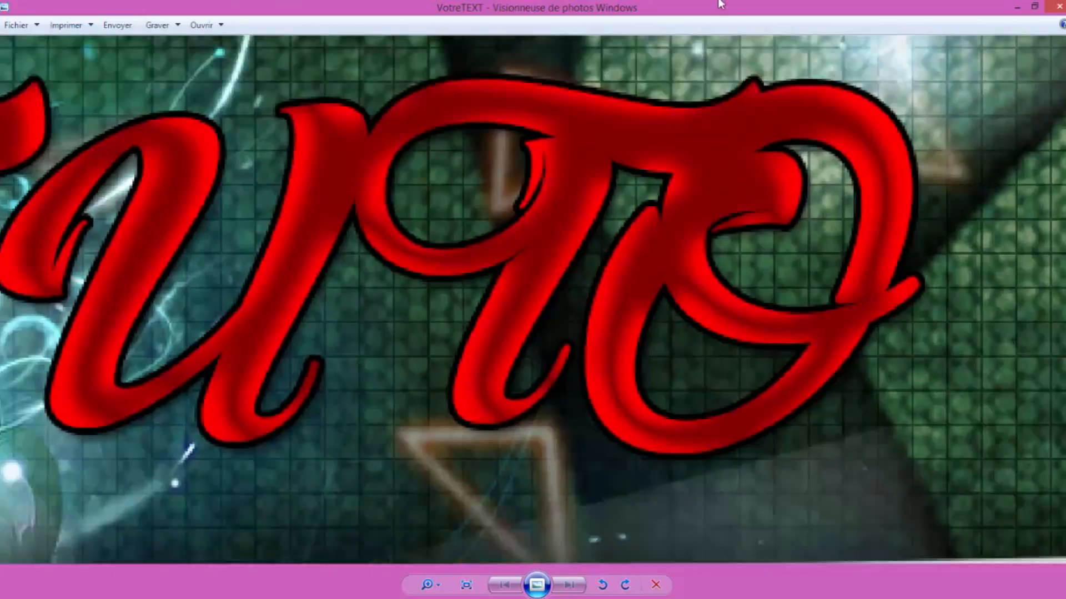
scroll(497, 121, "down", 1)
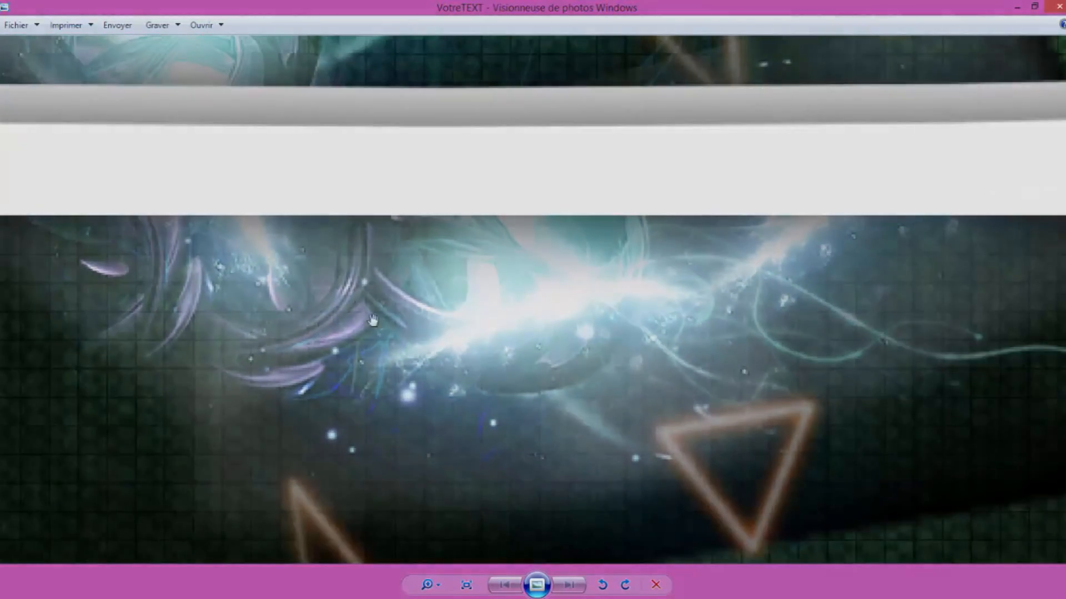
scroll(884, 363, "down", 2)
scroll(884, 364, "down", 3)
scroll(630, 364, "up", 5)
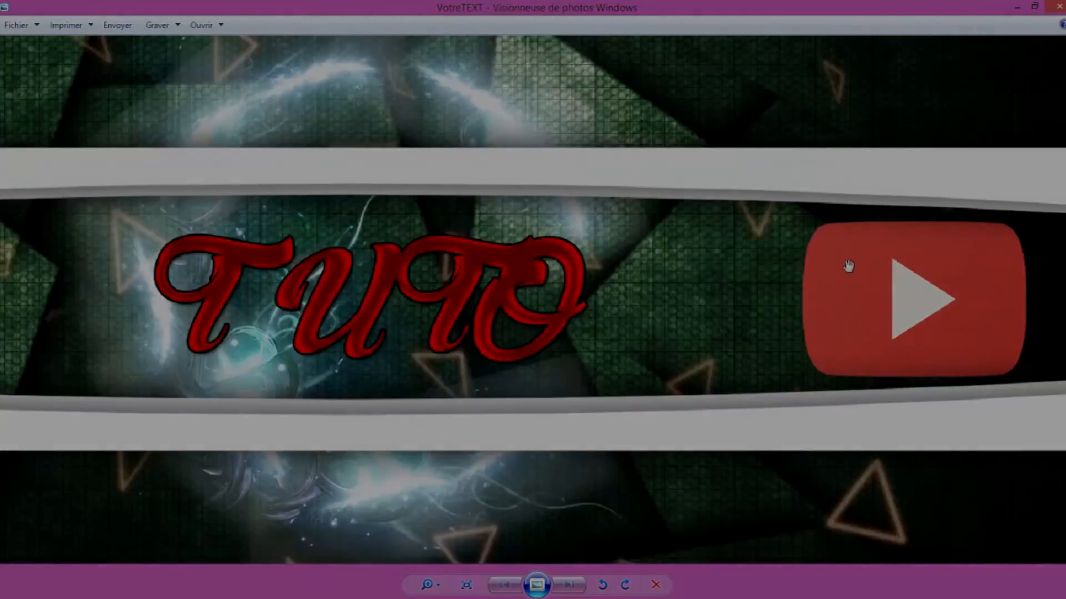
scroll(587, 280, "down", 5)
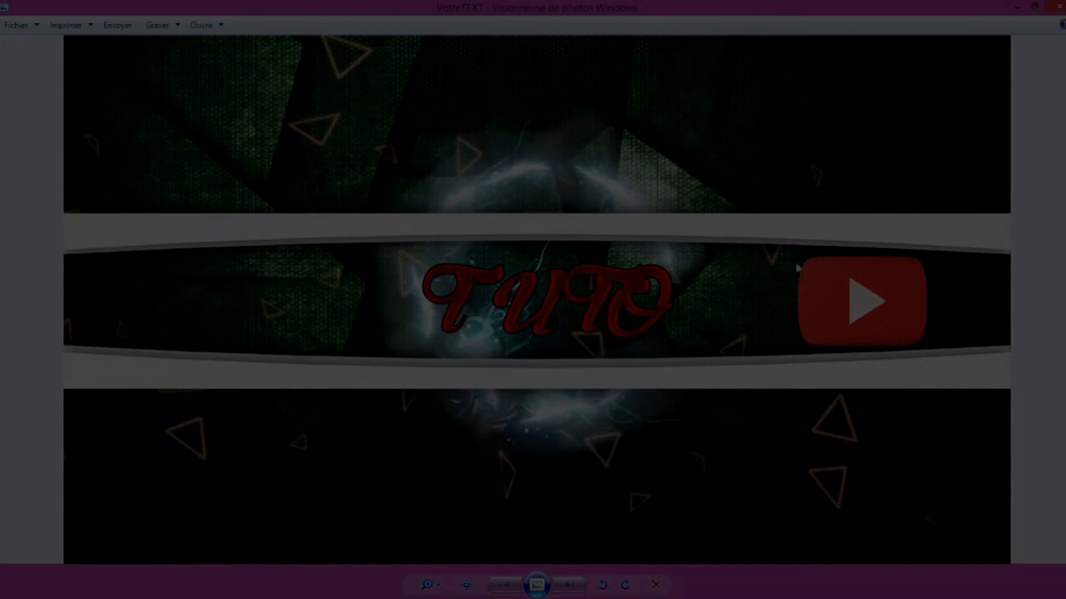